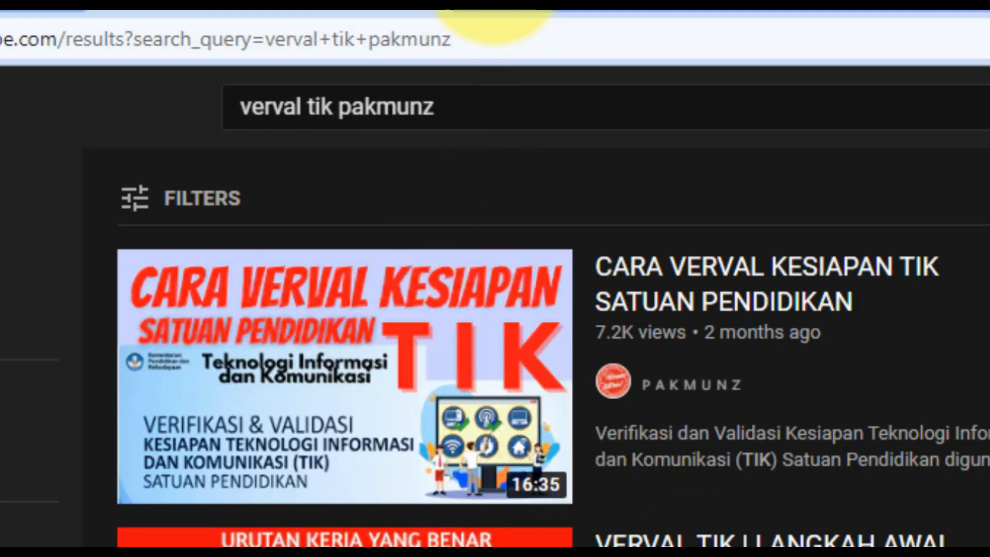
# Search Google for "verval tik", open the vervaltik.data.kemdikbud.go.id result and close its information notice
pyautogui.click(523, 11)
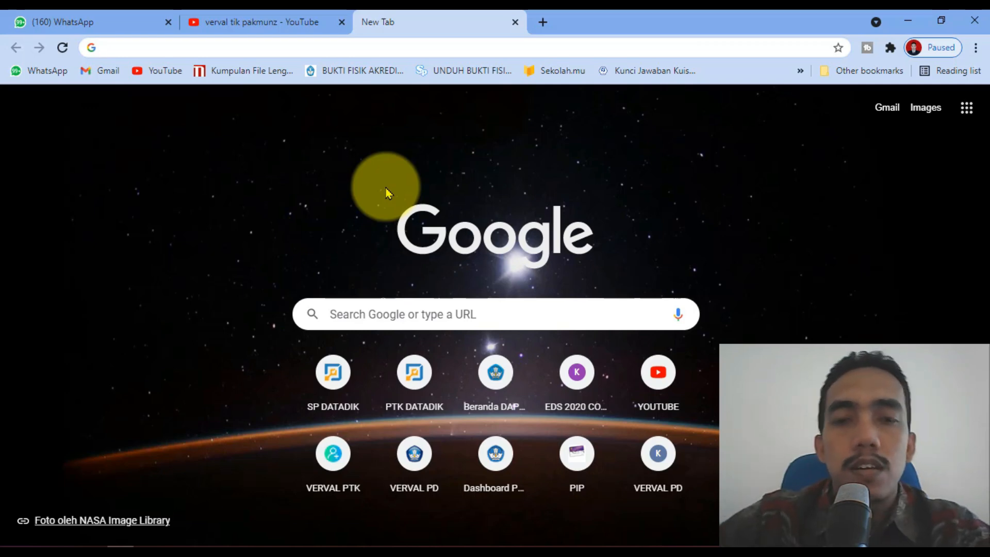
pyautogui.write('verval tik')
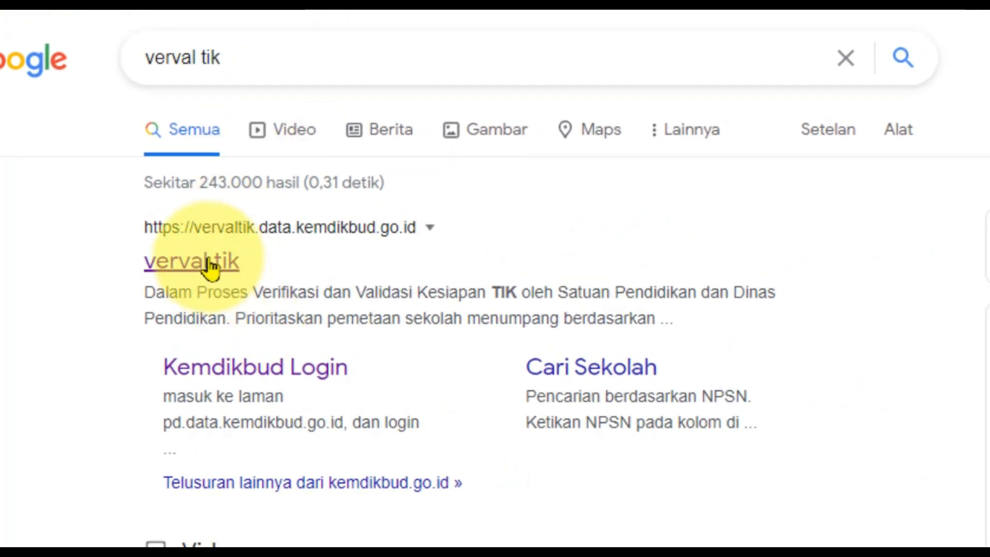
pyautogui.click(212, 264)
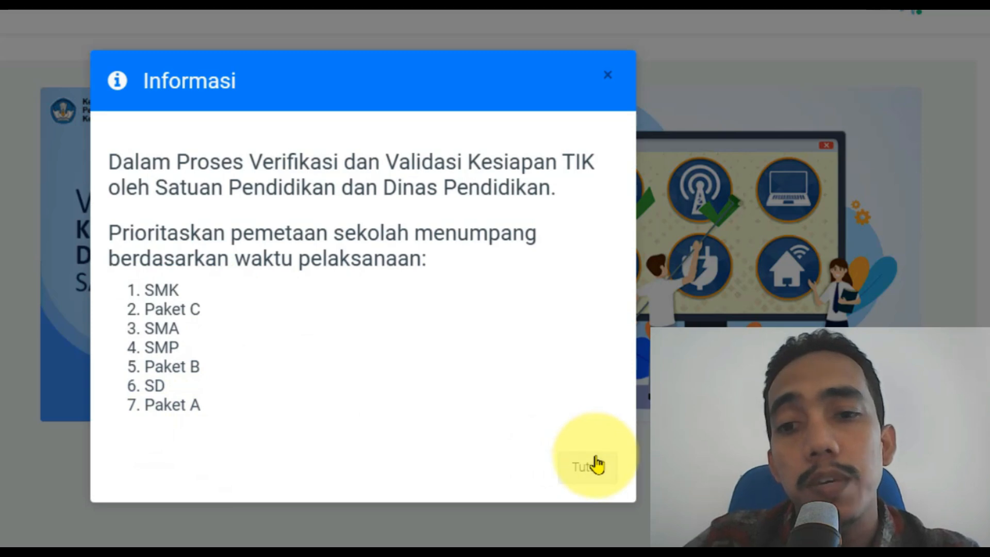
pyautogui.click(582, 469)
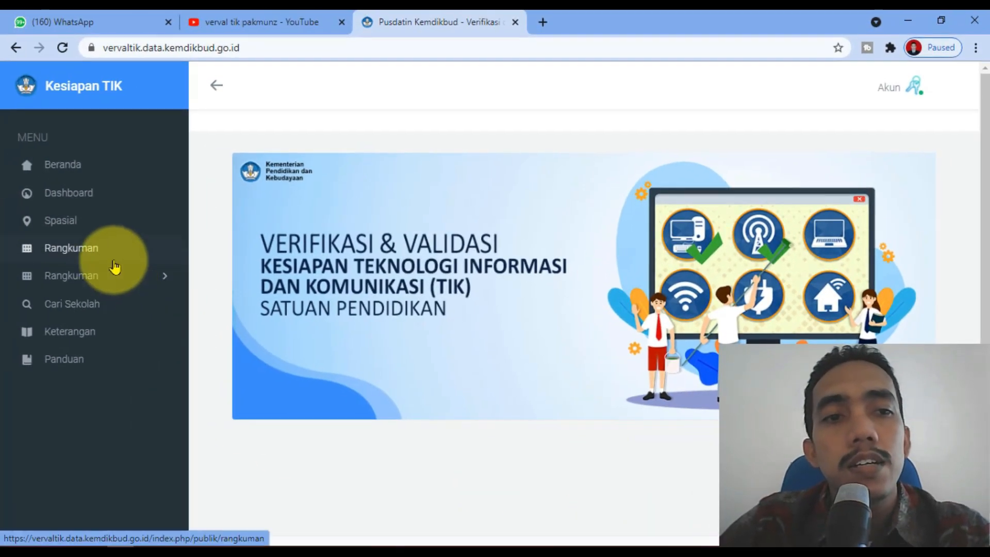
# Log in to the Kesiapan TIK site with the school operator account and dismiss the information notice
pyautogui.click(883, 94)
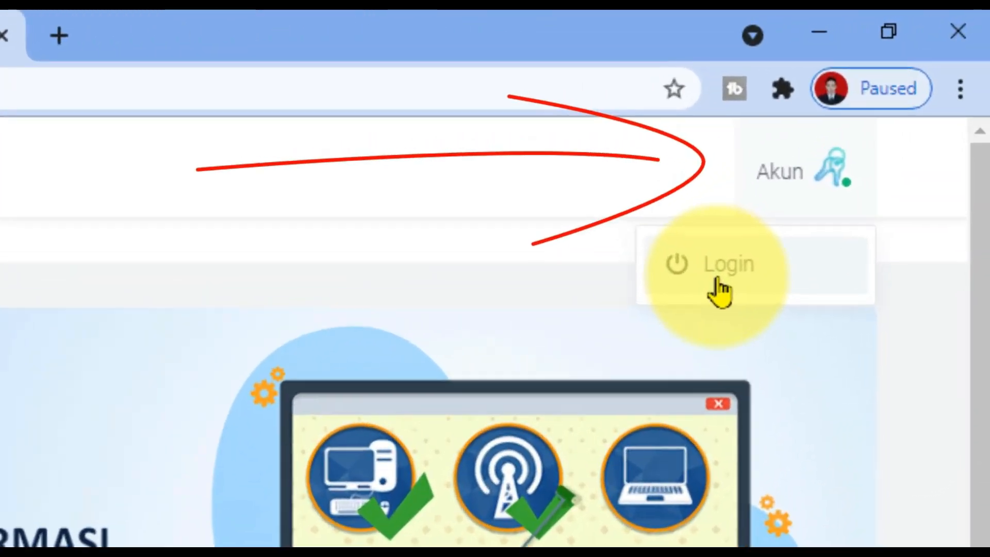
pyautogui.click(866, 131)
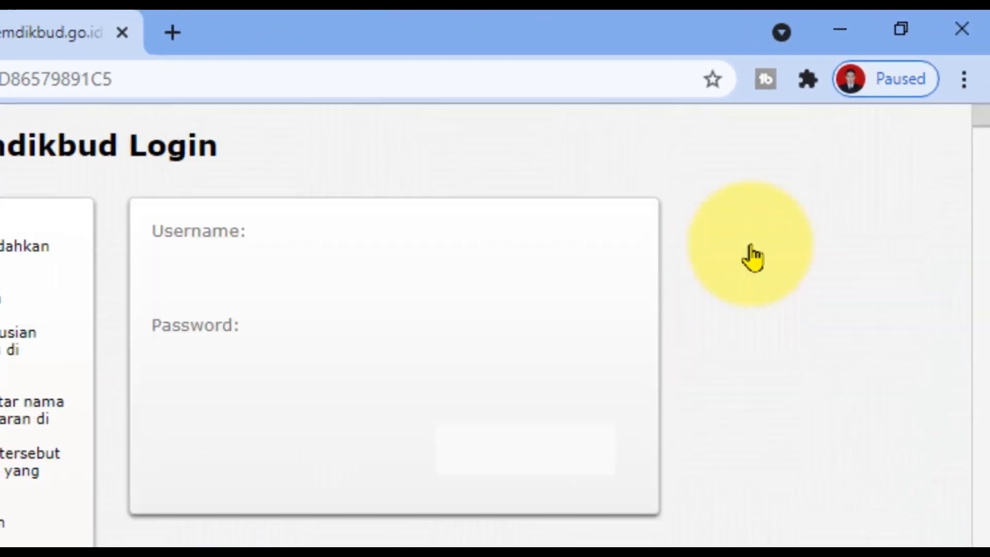
pyautogui.click(734, 252)
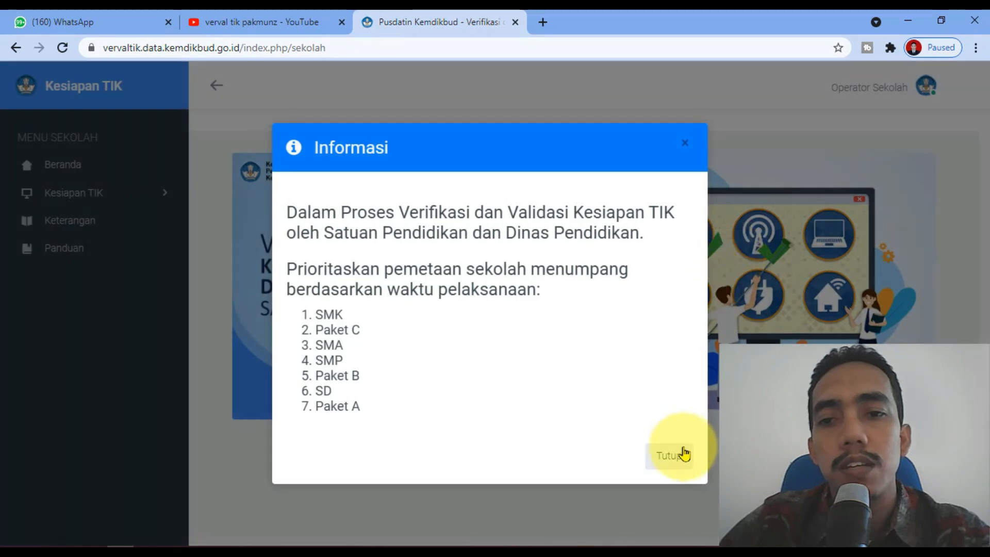
pyautogui.click(677, 456)
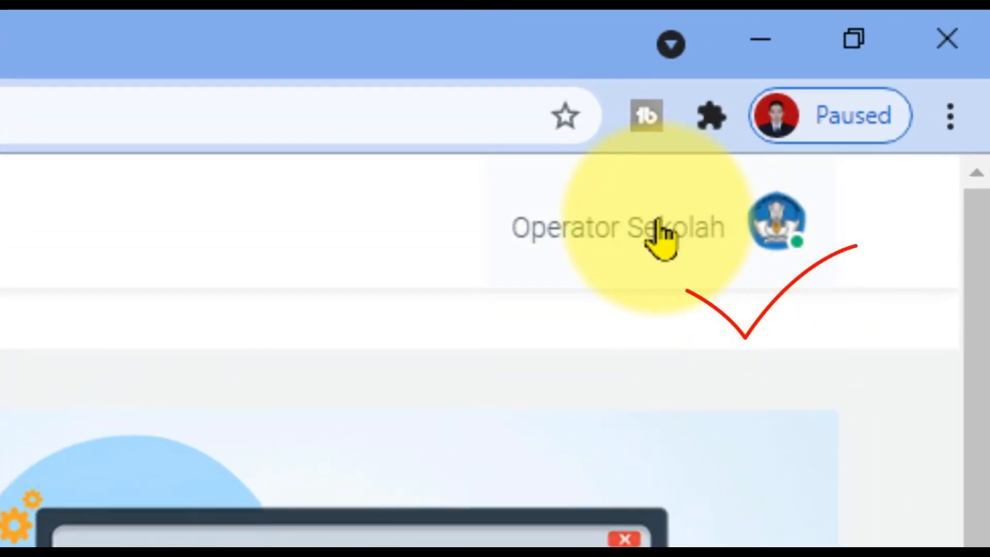
# Open the Verval page of Kesiapan TIK for the school
pyautogui.click(662, 237)
pyautogui.click(155, 247)
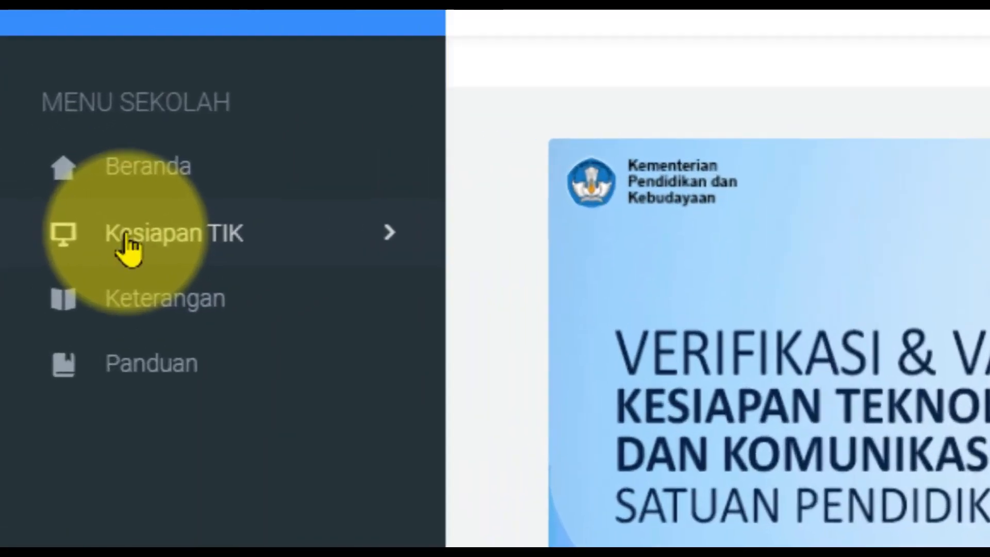
pyautogui.click(63, 204)
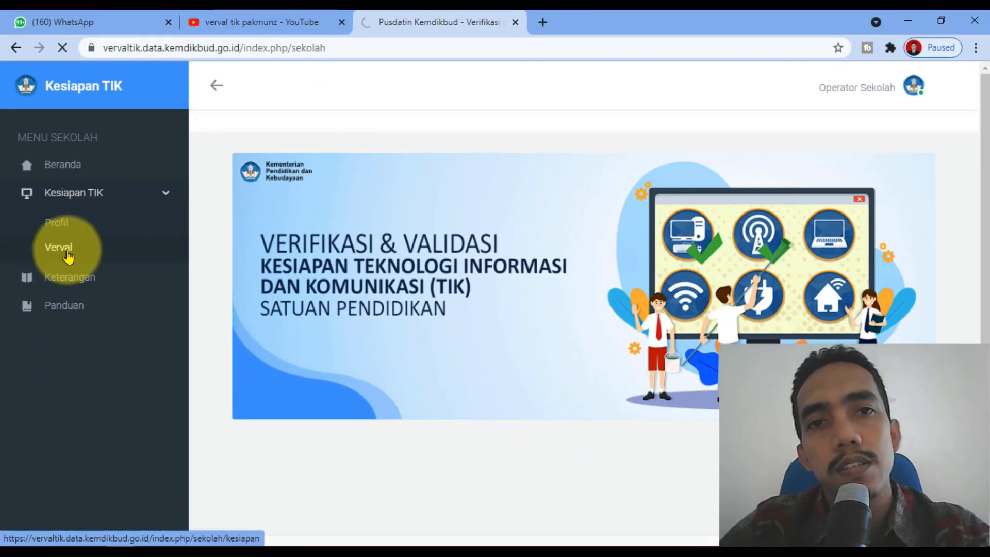
pyautogui.click(120, 325)
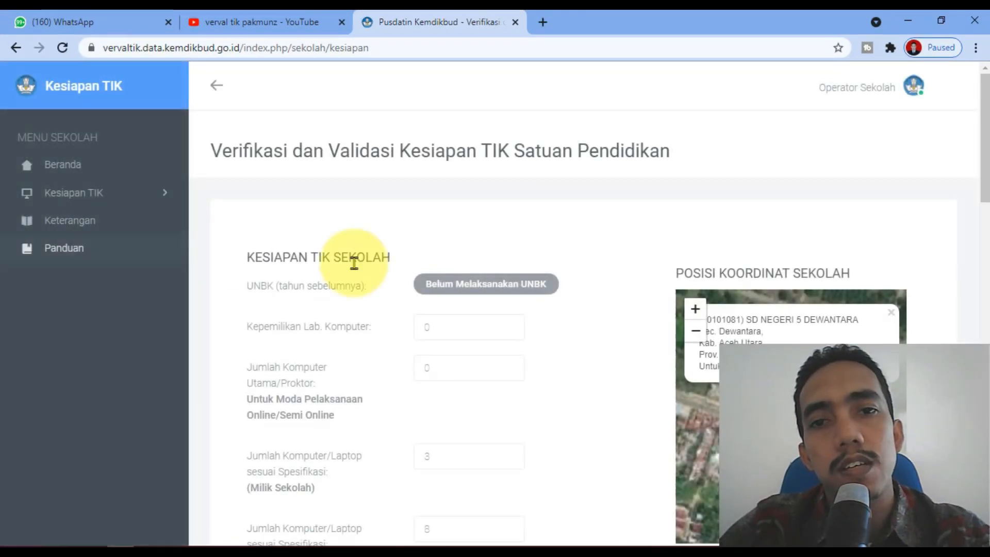
# Examine the Kesiapan TIK Sekolah form, from the previous year's UNBK status to the computer lab and computer count fields
pyautogui.scroll(-5, 722, 330)
pyautogui.scroll(3, 614, 330)
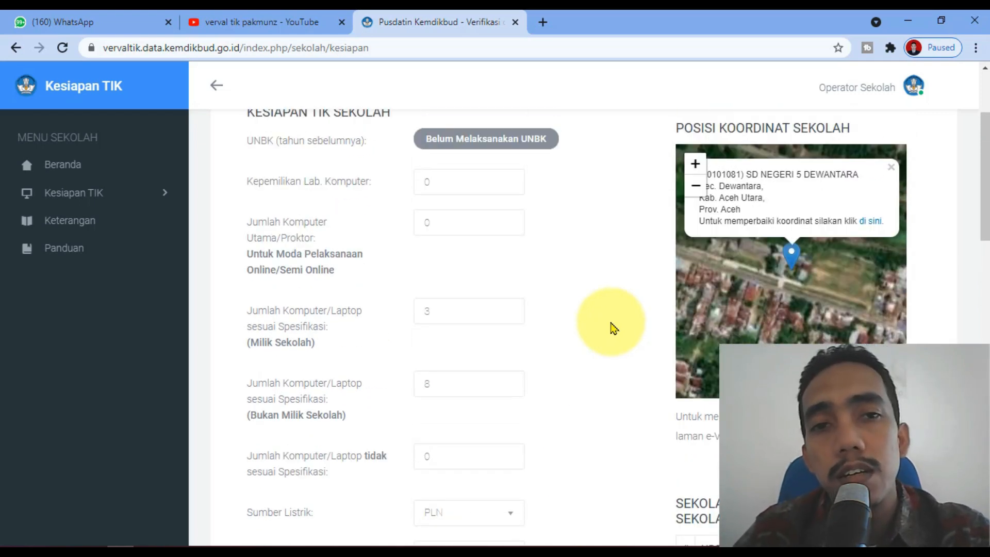
pyautogui.scroll(2, 613, 330)
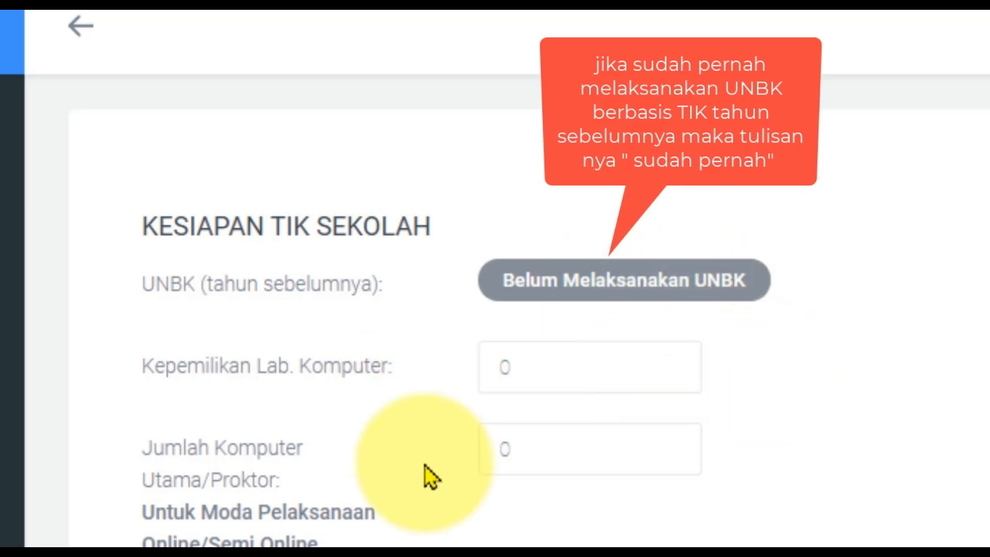
pyautogui.scroll(-5, 299, 435)
pyautogui.scroll(3, 216, 294)
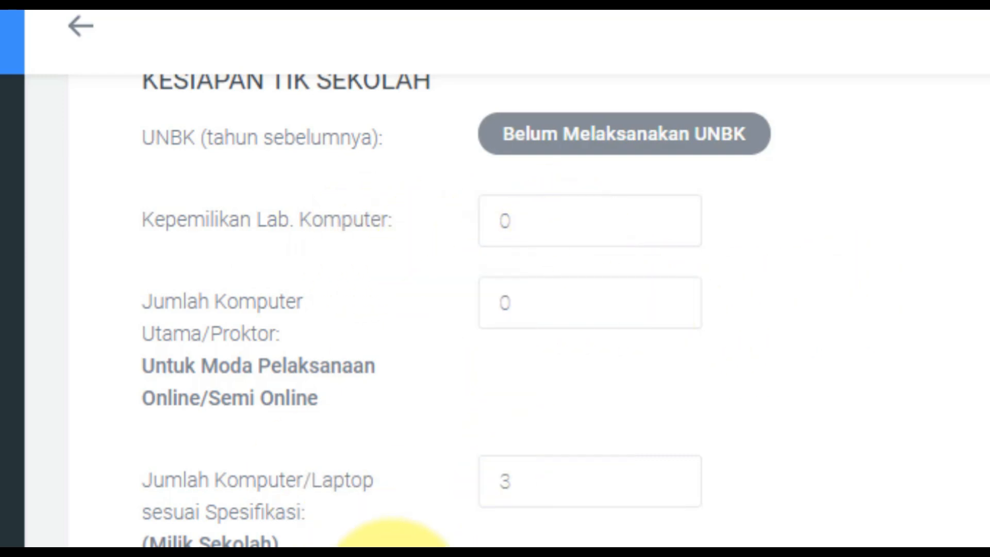
pyautogui.scroll(-3, 392, 542)
pyautogui.scroll(3, 387, 537)
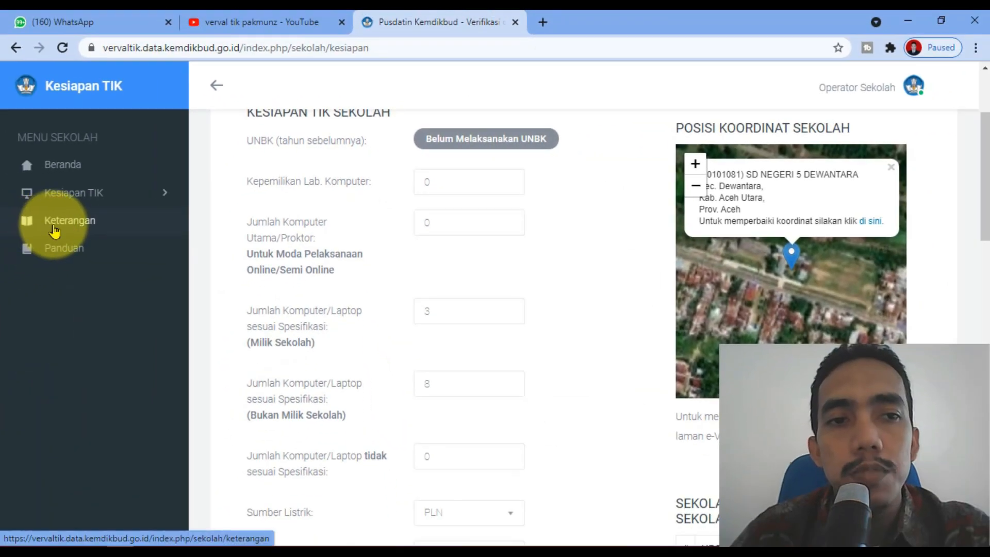
# Open the Keterangan page in a separate browser tab and switch to it
pyautogui.rightClick(54, 231)
pyautogui.click(98, 238)
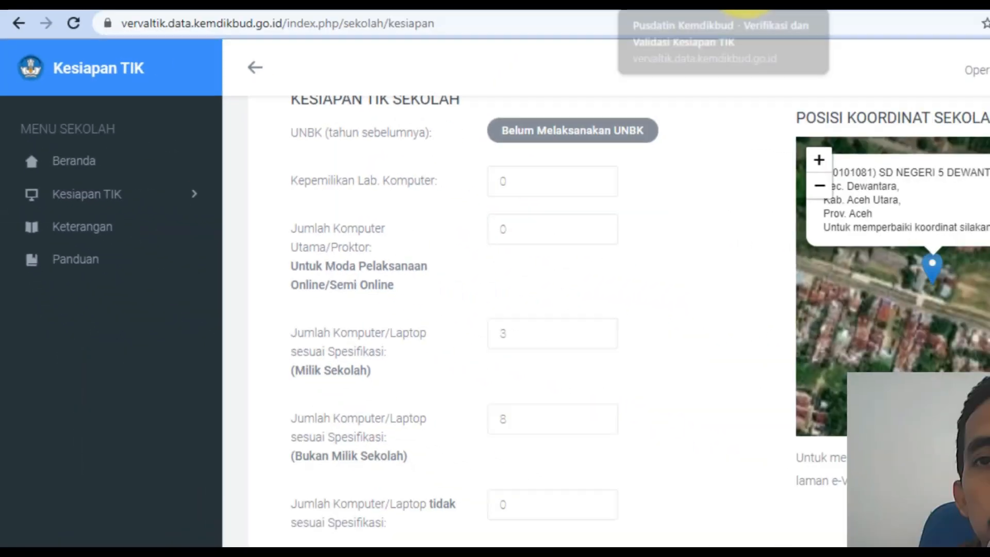
pyautogui.click(742, 11)
# Read the Keterangan sections on readiness classification and computer specifications, and highlight the definition of Komputer Utama
pyautogui.scroll(-4, 683, 330)
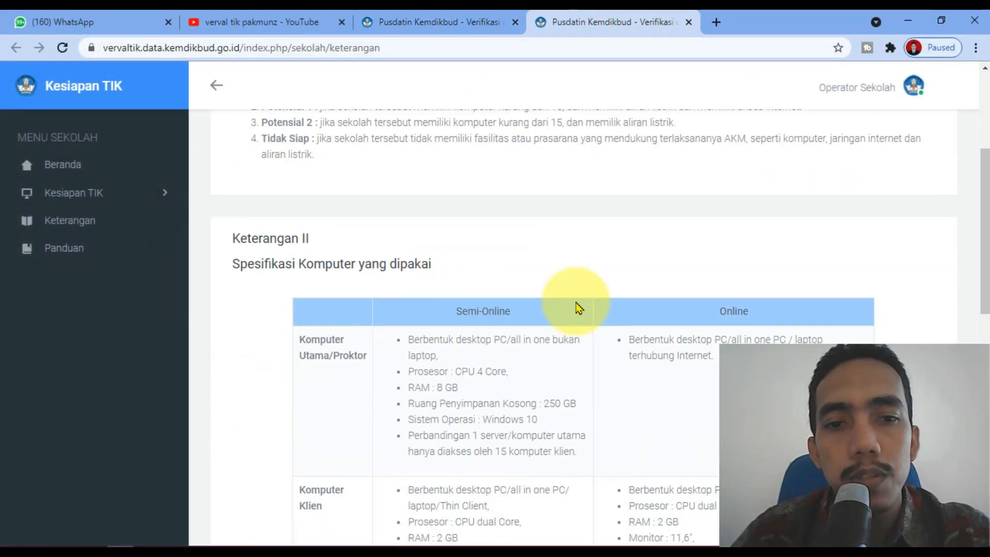
pyautogui.scroll(-5, 580, 304)
pyautogui.scroll(3, 581, 296)
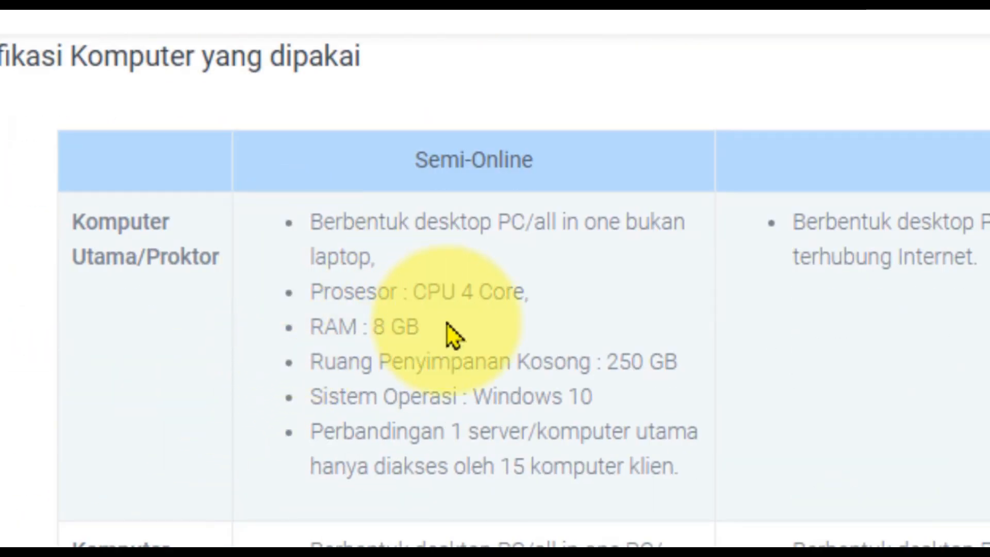
pyautogui.scroll(7, 899, 371)
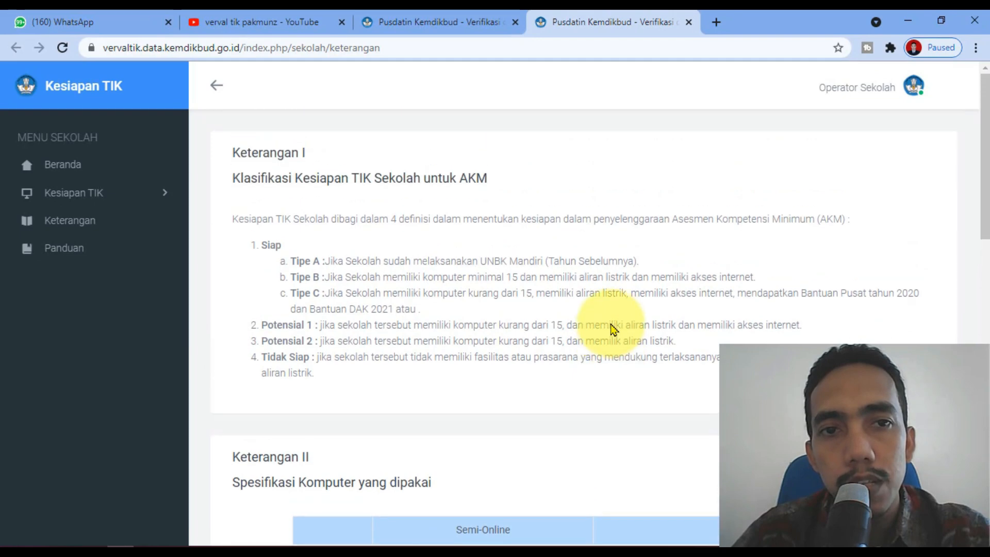
pyautogui.scroll(-14, 612, 329)
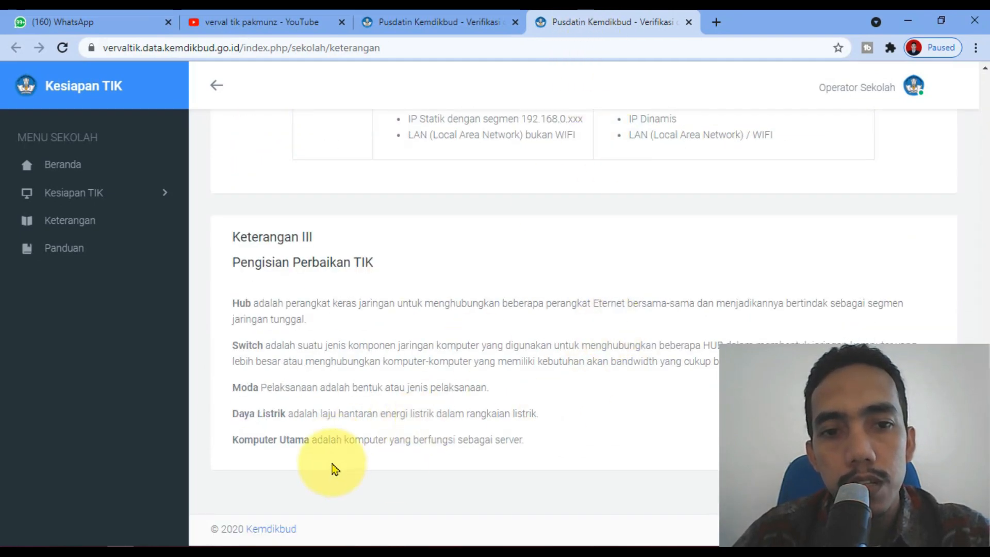
pyautogui.moveTo(343, 440); pyautogui.dragTo(570, 442)
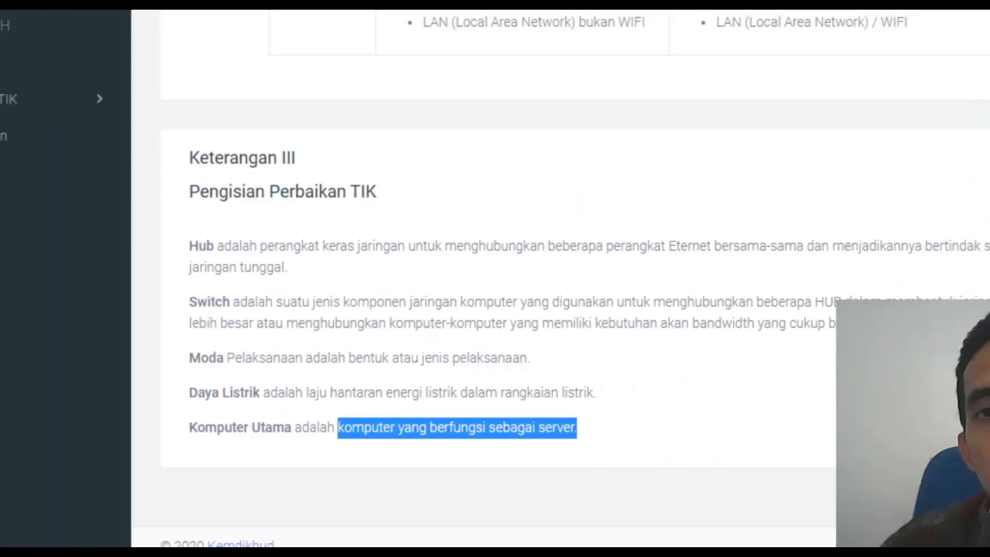
# Return to the Verval form and examine the fields for main, school-owned, non-school-owned and non-compliant computers
pyautogui.click(440, 23)
pyautogui.scroll(1, 558, 317)
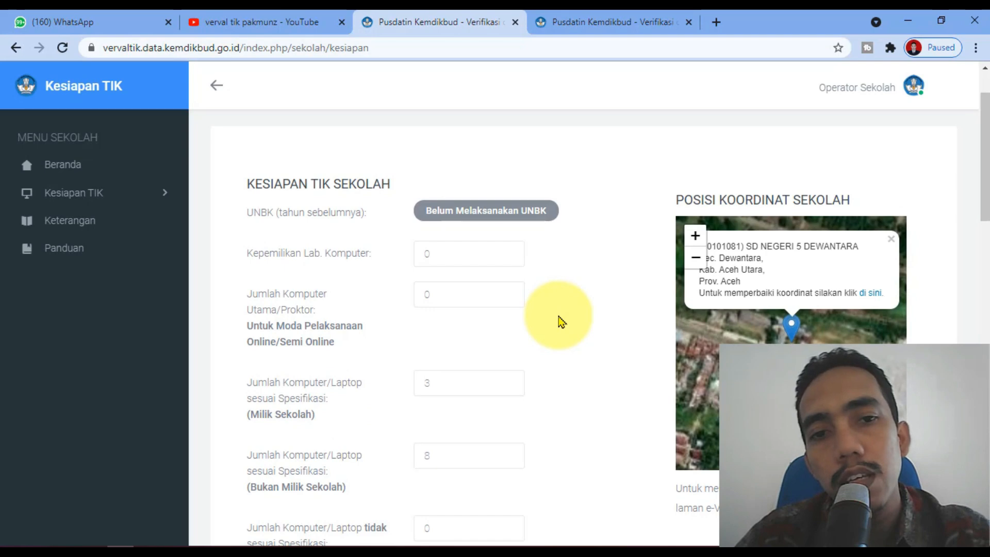
pyautogui.scroll(-1, 562, 321)
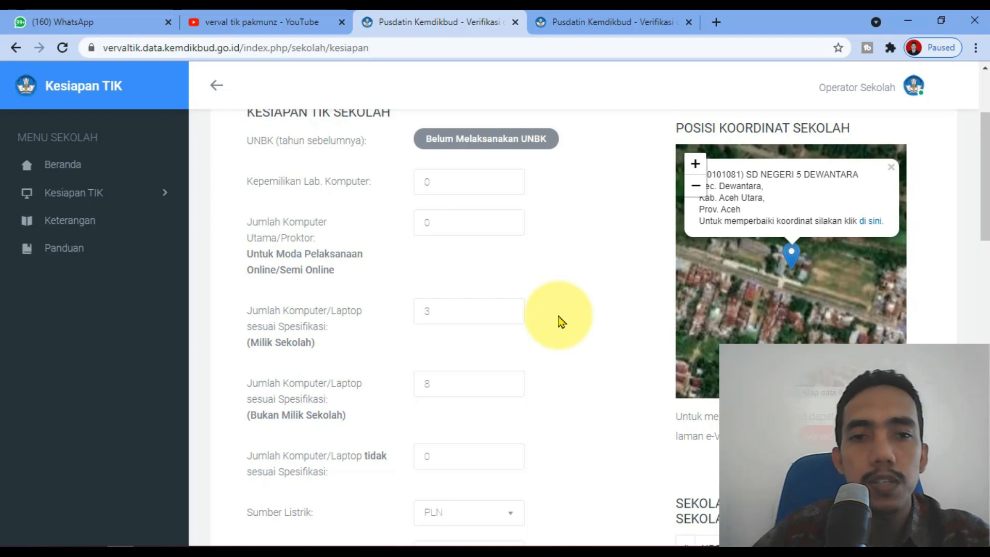
pyautogui.scroll(-1, 562, 322)
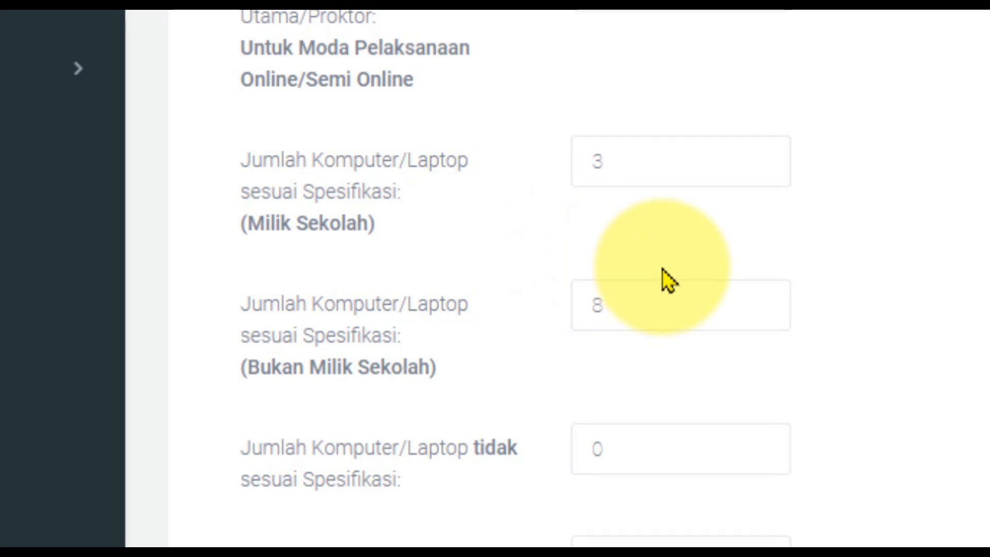
pyautogui.scroll(2, 662, 268)
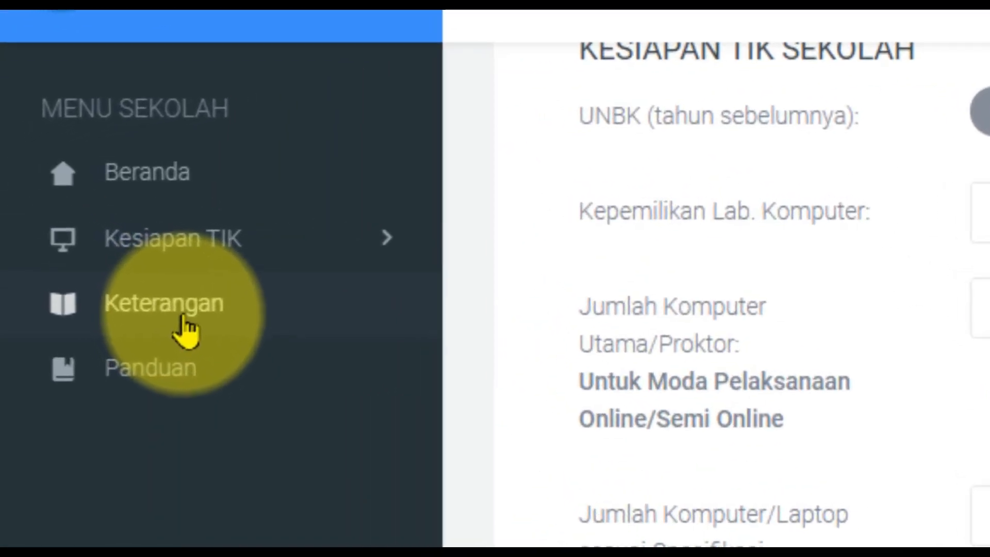
# Go back to the Keterangan page and examine the Komputer Klien requirements in the computer specification table
pyautogui.click(181, 320)
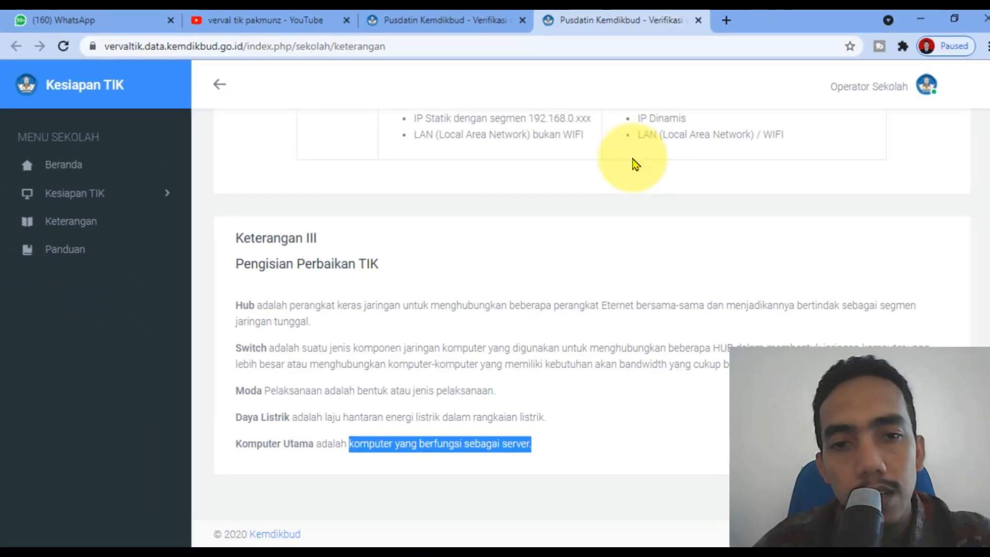
pyautogui.scroll(3, 603, 385)
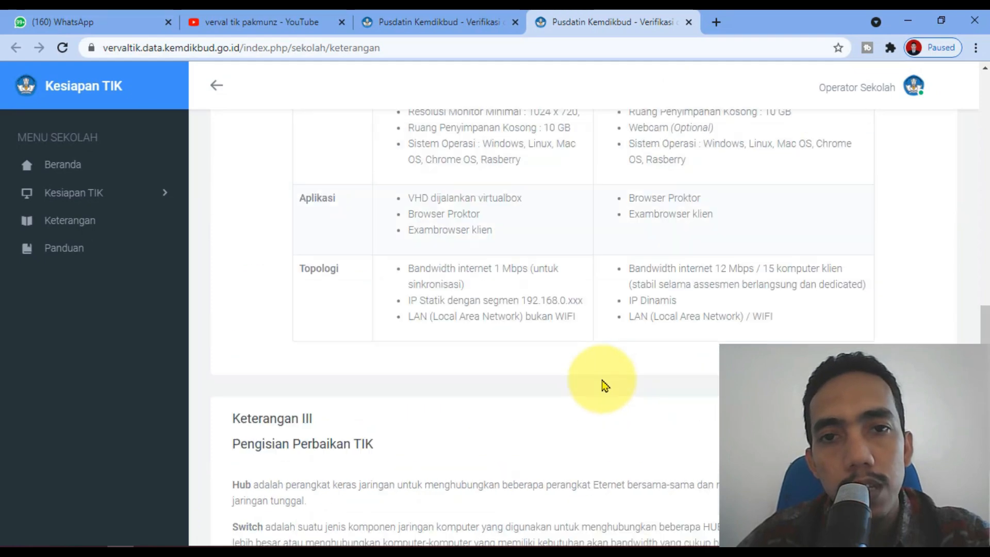
pyautogui.scroll(7, 604, 385)
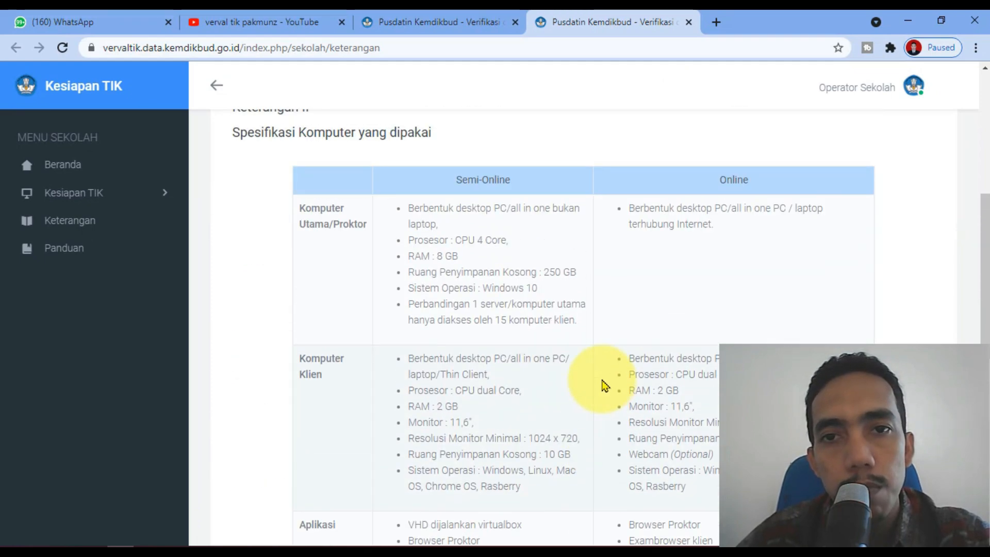
pyautogui.scroll(-2, 603, 386)
pyautogui.scroll(2, 603, 385)
pyautogui.scroll(-2, 601, 384)
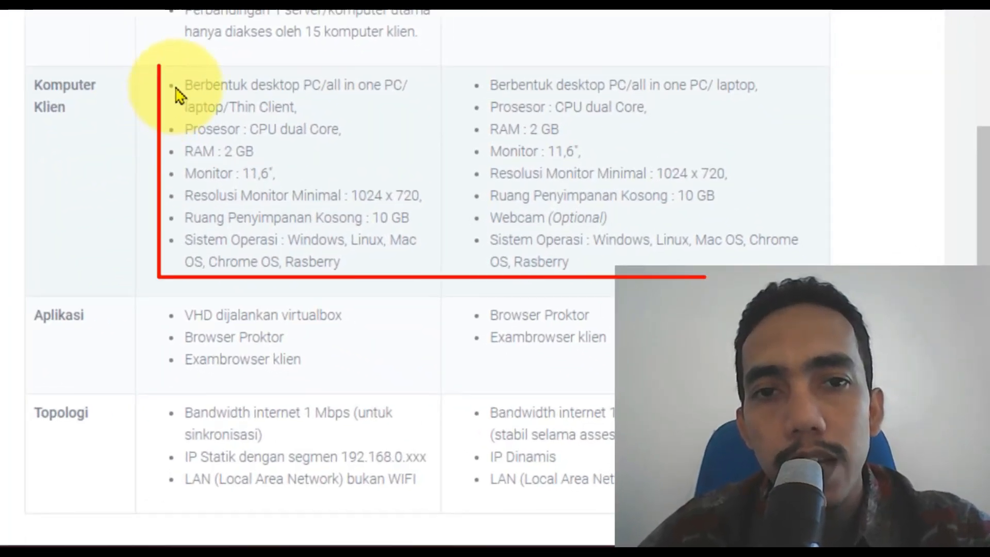
pyautogui.scroll(2, 405, 258)
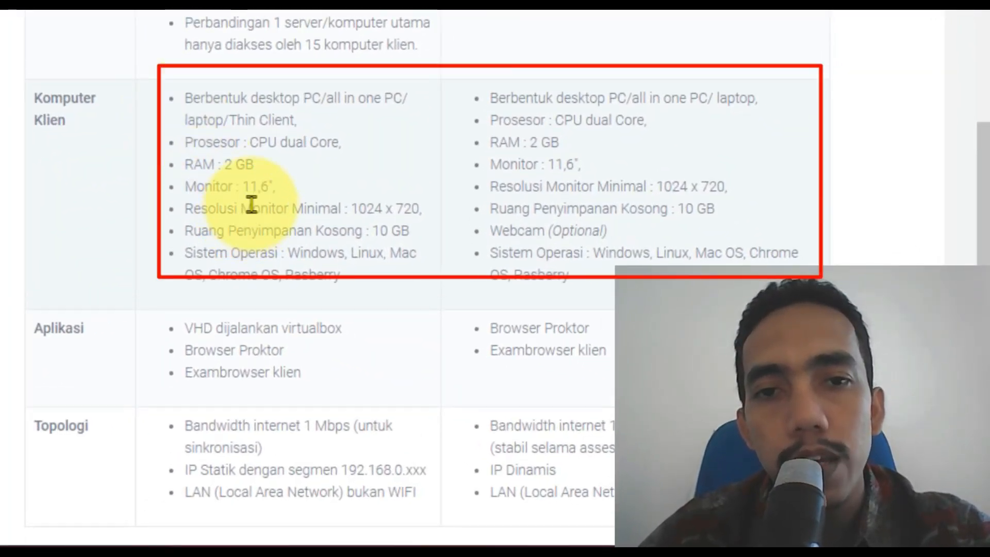
pyautogui.scroll(-1, 398, 261)
# Highlight the Semi-Online specifications for Komputer Klien and compare them with the Komputer Utama/Proktor requirements
pyautogui.moveTo(183, 189)
pyautogui.mouseDown()
pyautogui.moveTo(376, 208)
pyautogui.moveTo(419, 380)
pyautogui.mouseUp()
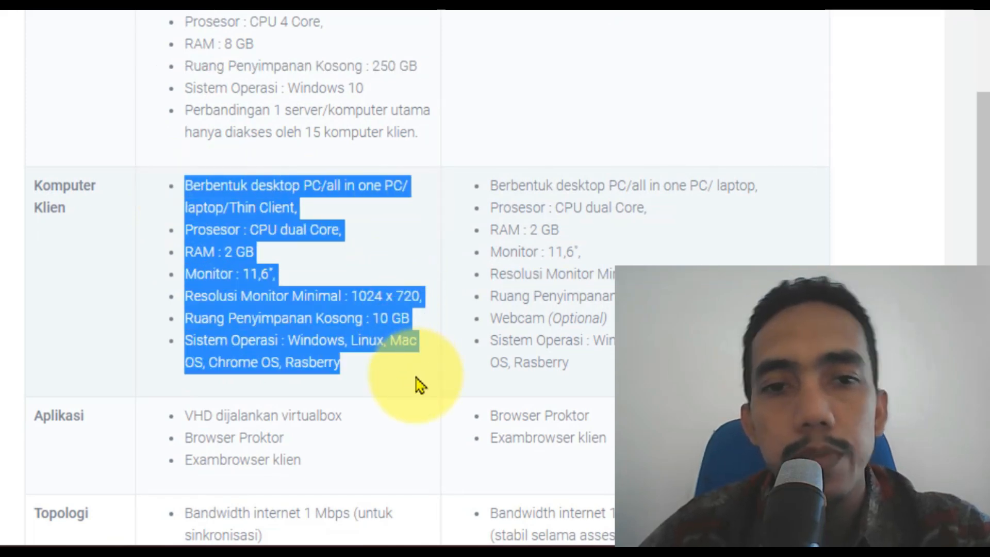
pyautogui.scroll(2, 694, 162)
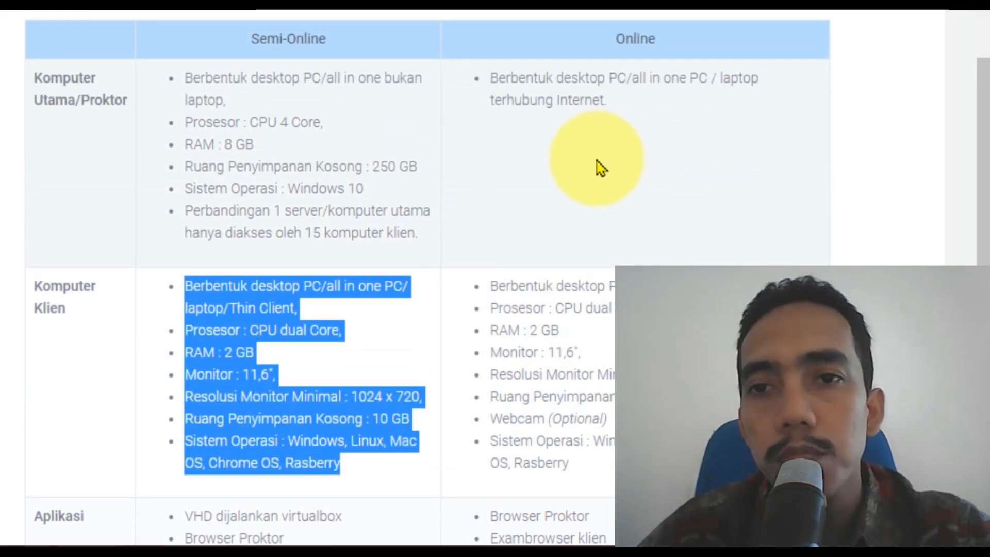
pyautogui.scroll(-1, 598, 166)
pyautogui.scroll(-2, 601, 168)
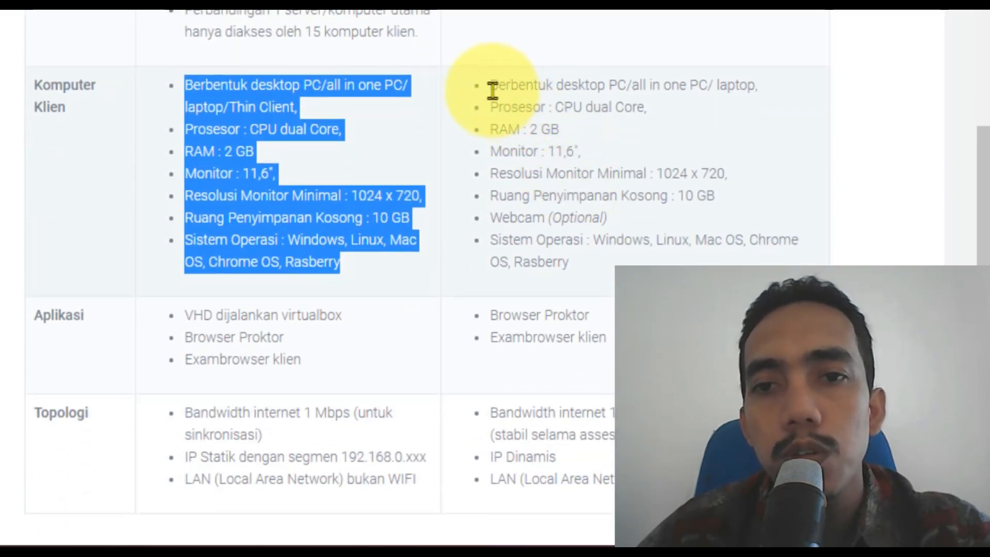
# Highlight the Online specifications for Komputer Klien to read them, and clear the selection
pyautogui.click(493, 90)
pyautogui.moveTo(494, 96); pyautogui.dragTo(653, 273)
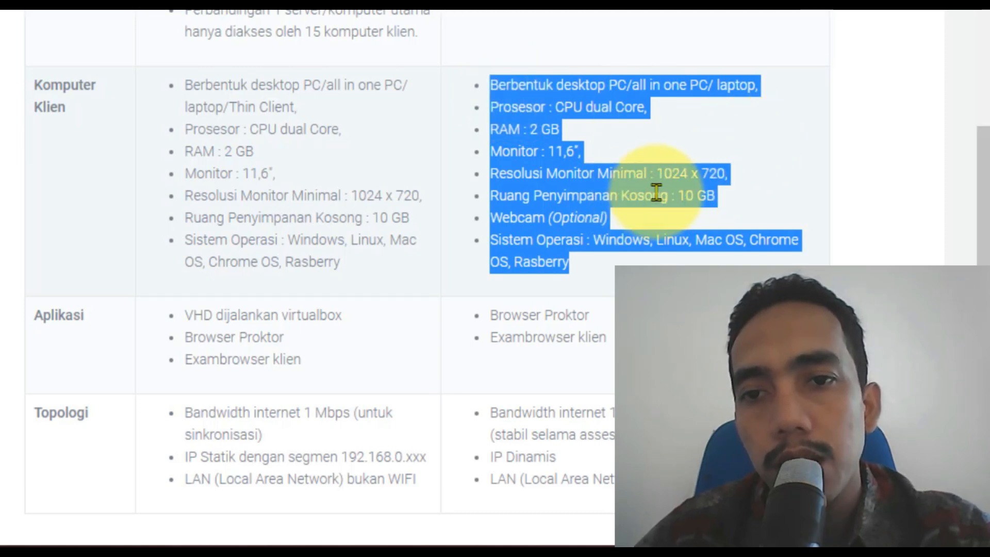
pyautogui.click(756, 211)
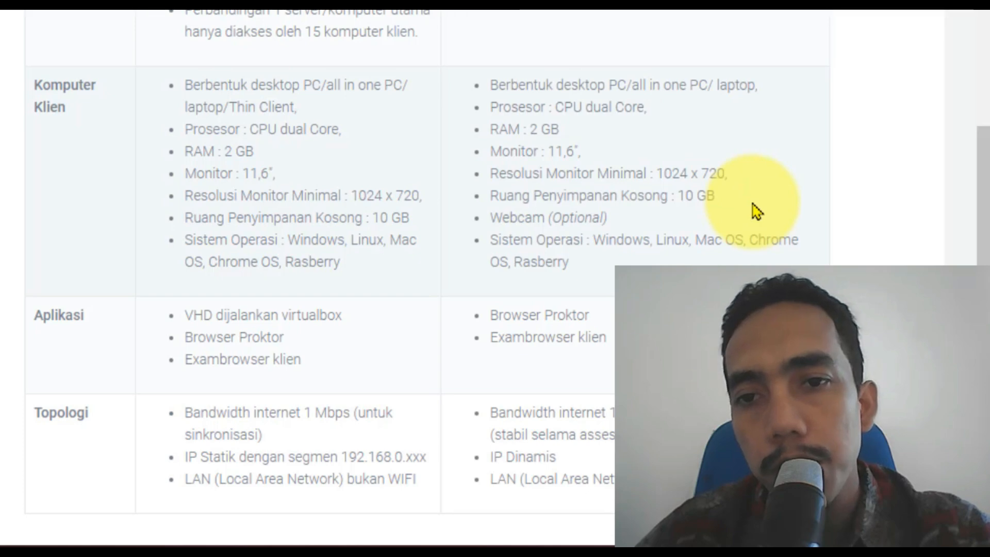
# Highlight the optional webcam entry in the Online specifications for Komputer Klien, and clear the selection
pyautogui.moveTo(494, 222); pyautogui.dragTo(634, 226)
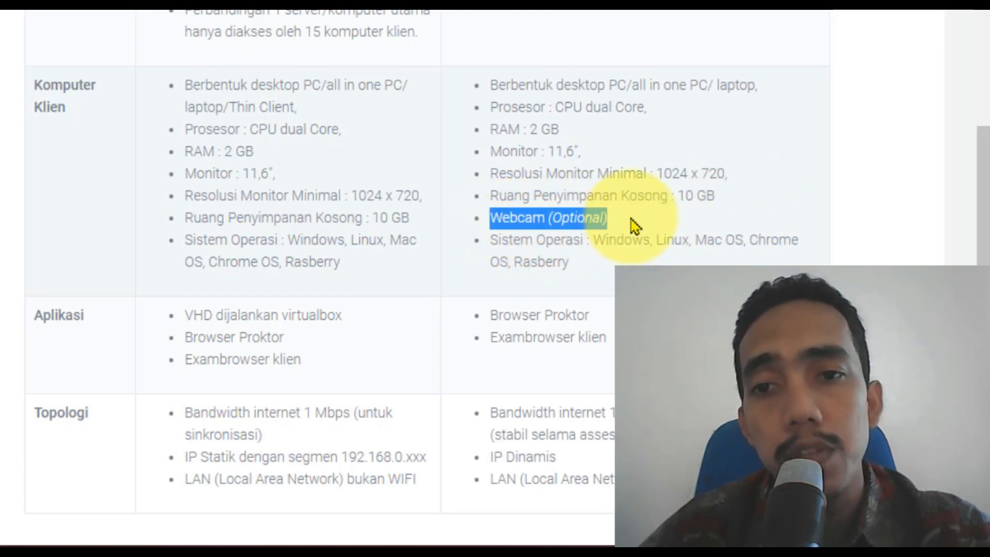
pyautogui.click(635, 226)
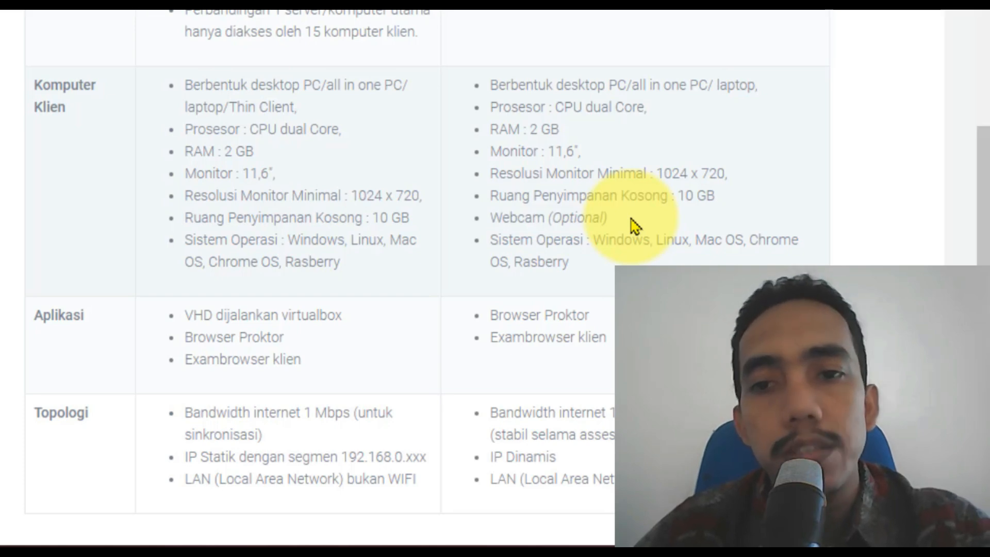
pyautogui.scroll(-2, 546, 294)
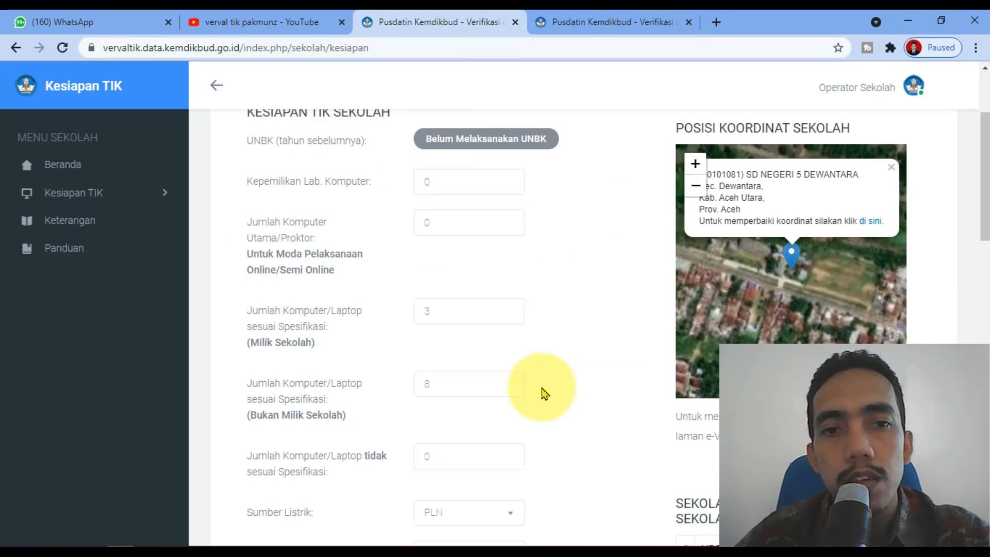
# Examine the computer count fields in the readiness form, highlighting the non-school-owned (Bukan Milik Sekolah) entry
pyautogui.scroll(-1, 543, 394)
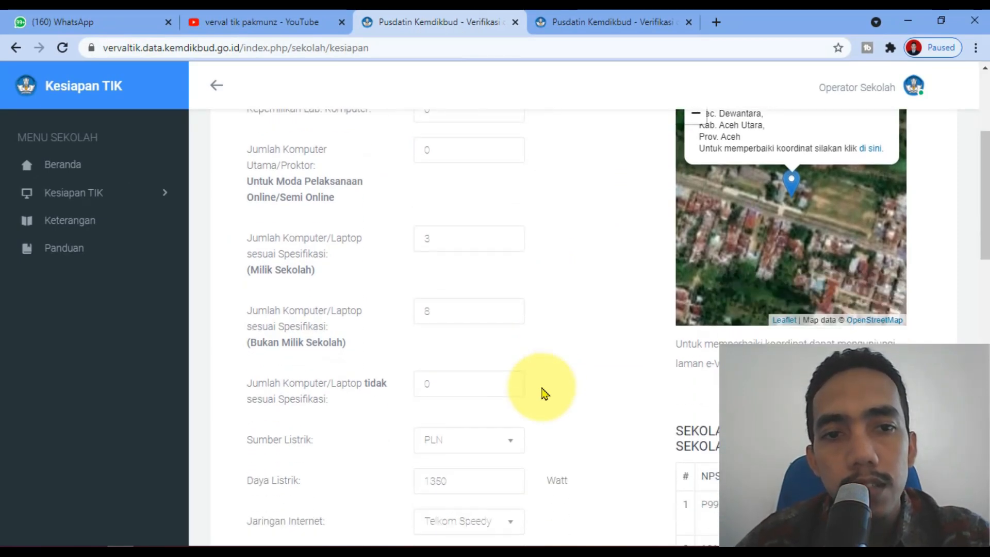
pyautogui.scroll(-1, 542, 395)
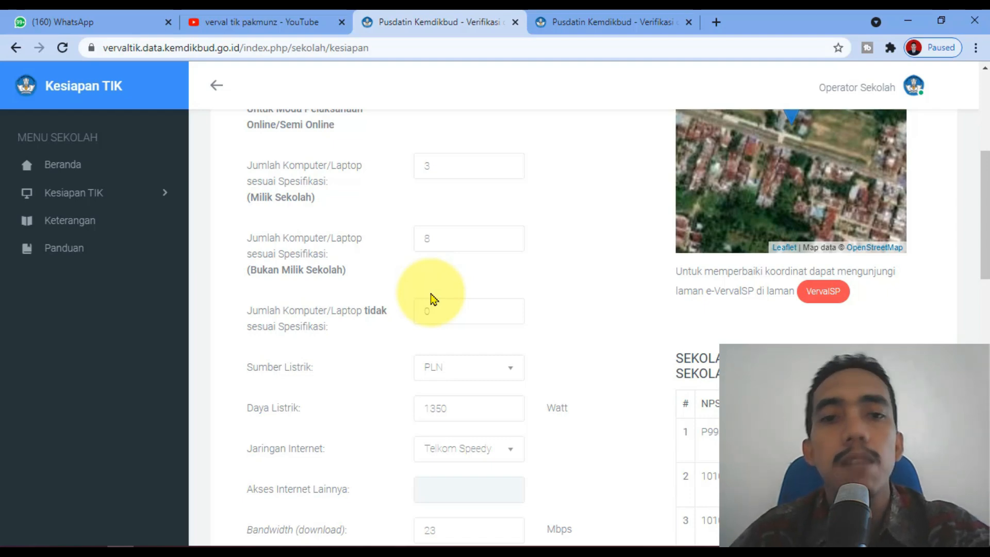
pyautogui.moveTo(248, 236); pyautogui.dragTo(459, 262)
pyautogui.click(454, 244)
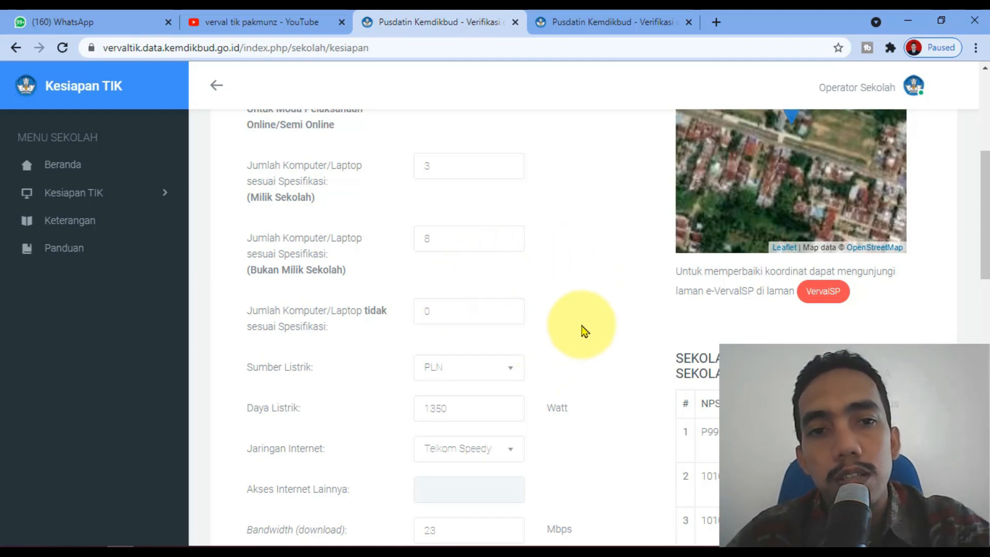
# Return to the Keterangan page and highlight the full Online specification list for Komputer Klien, then clear the selection
pyautogui.click(567, 21)
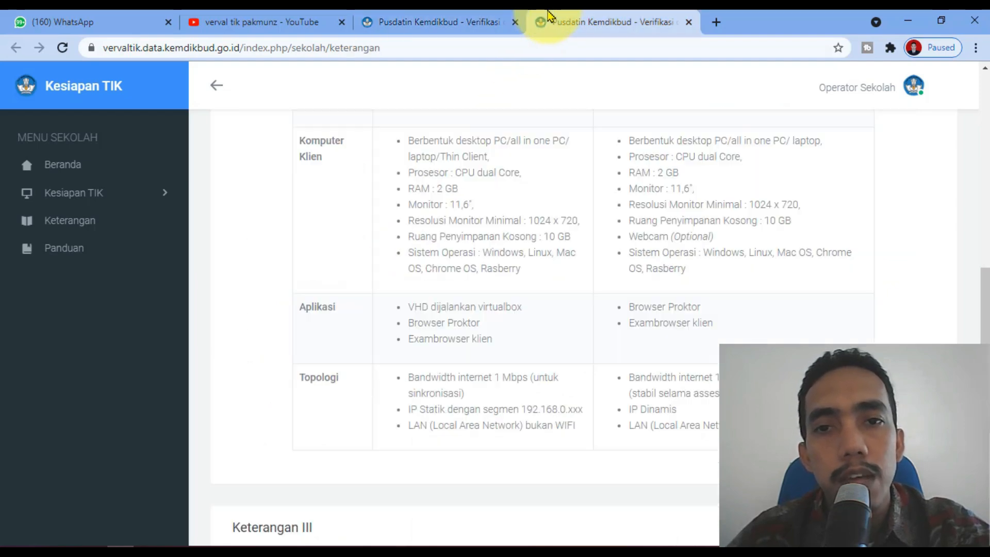
pyautogui.scroll(1, 683, 240)
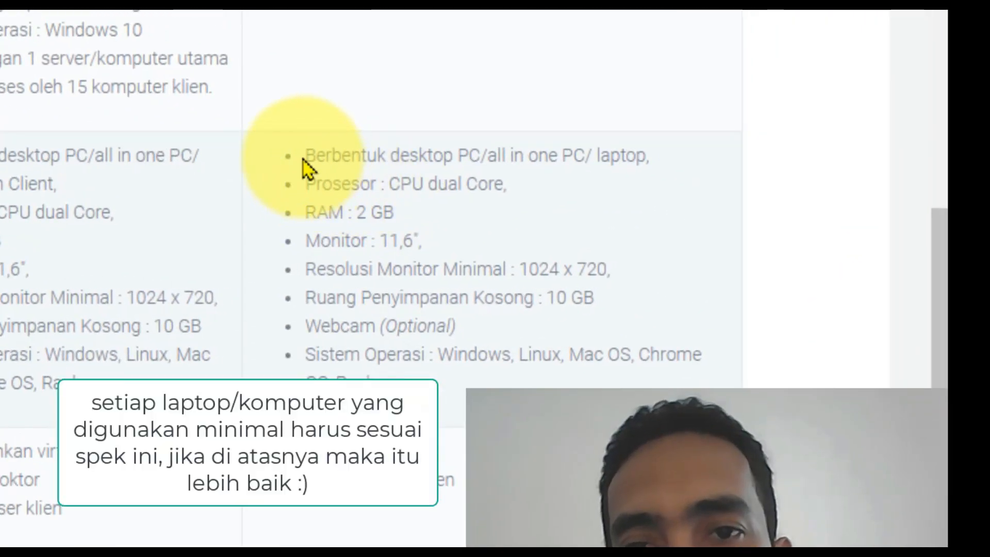
pyautogui.moveTo(306, 155); pyautogui.dragTo(521, 384)
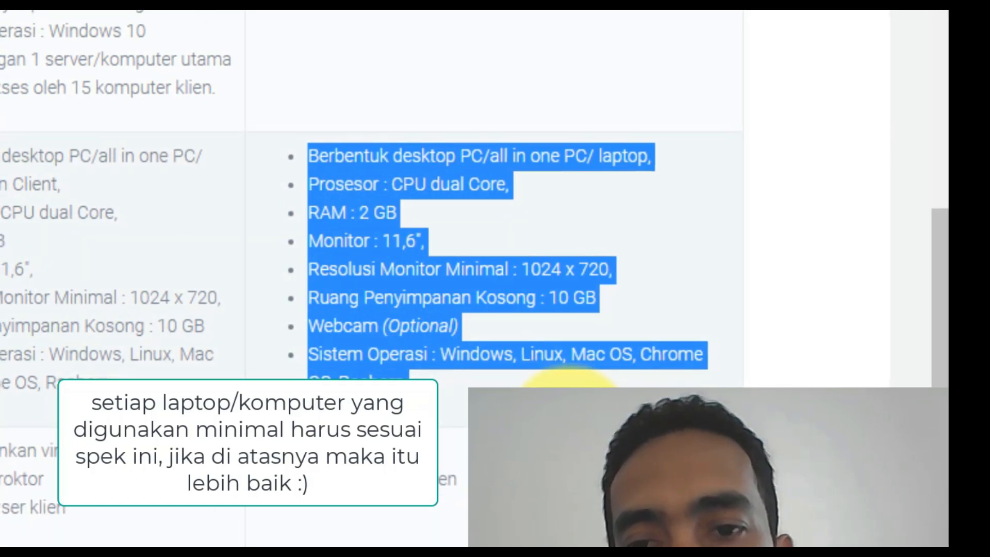
pyautogui.click(567, 428)
pyautogui.scroll(-1, 564, 439)
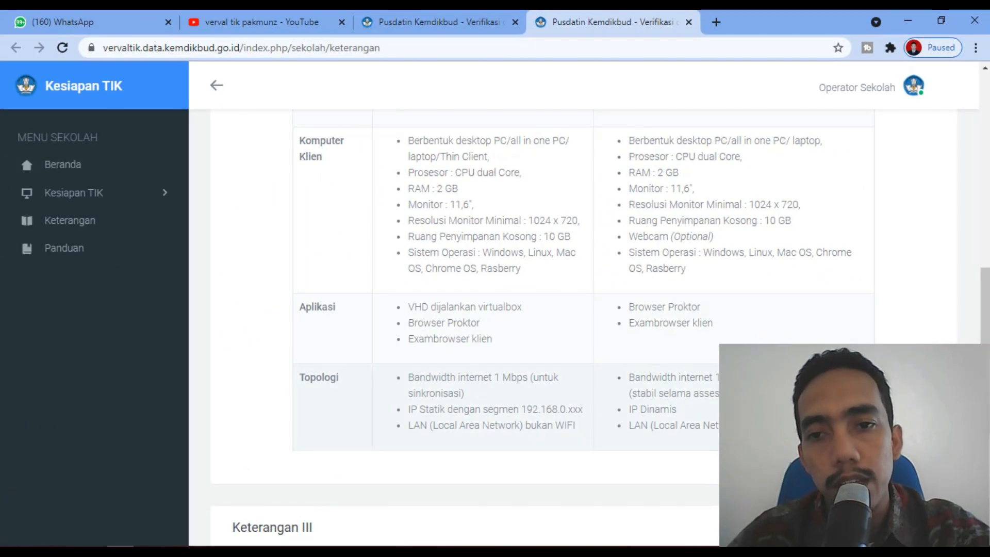
# Compare the readiness form's computer count fields with the specification table on the Keterangan page
pyautogui.click(425, 18)
pyautogui.scroll(-3, 441, 337)
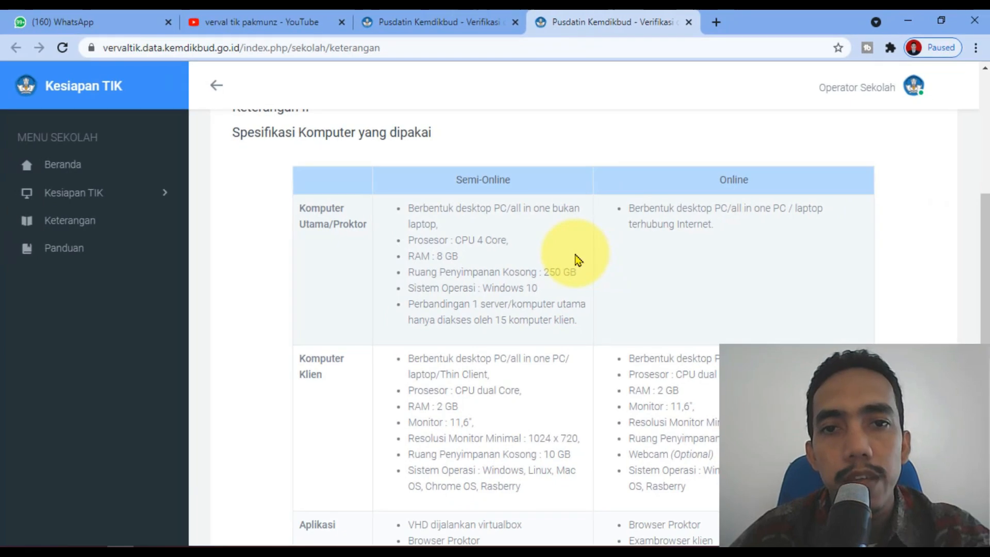
pyautogui.scroll(-5, 581, 331)
pyautogui.scroll(2, 593, 331)
pyautogui.click(402, 22)
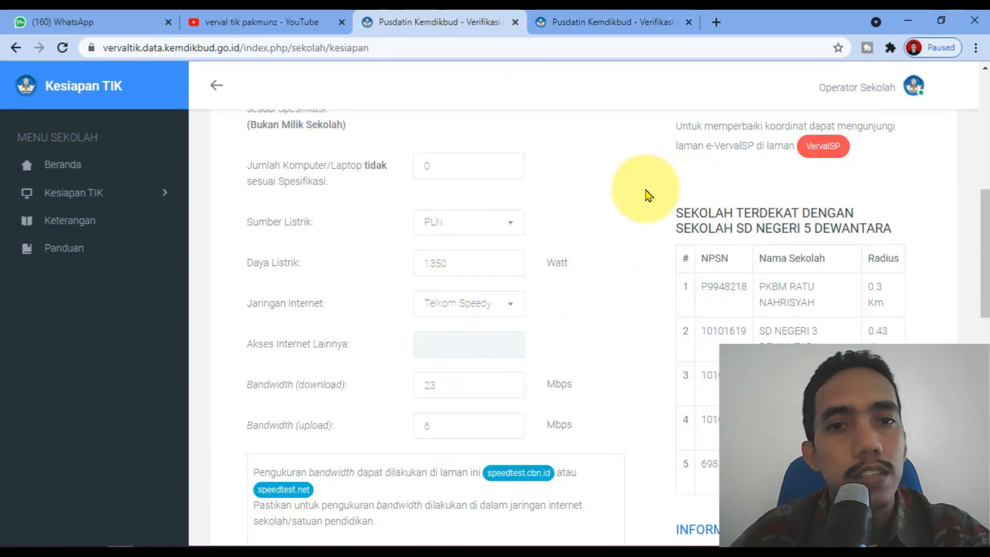
pyautogui.scroll(3, 625, 235)
pyautogui.scroll(-2, 624, 258)
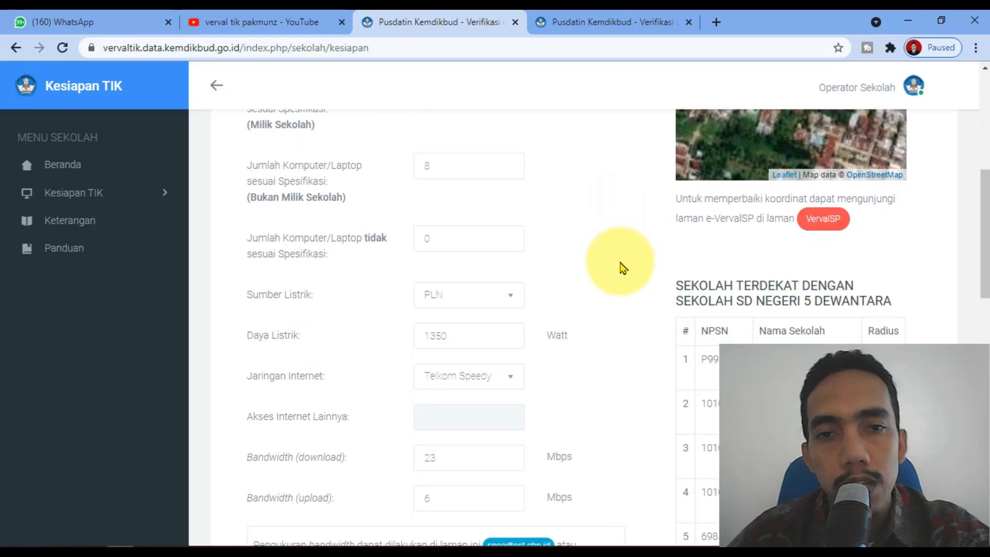
# Highlight the Online column entries in the specification table once more, and return to the readiness form
pyautogui.click(541, 21)
pyautogui.moveTo(621, 203); pyautogui.dragTo(714, 399)
pyautogui.click(397, 19)
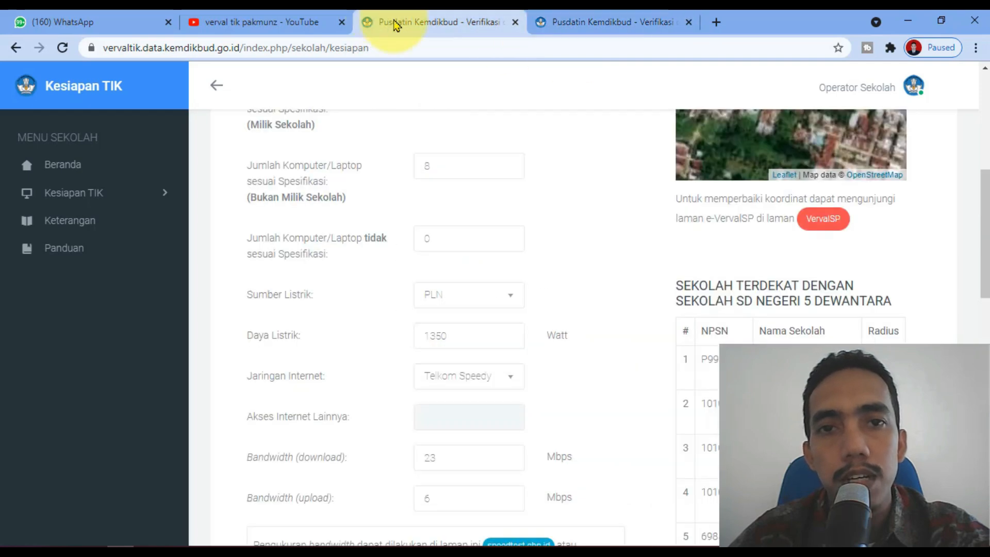
# View the available Sumber Listrik options without changing the selection, and review the electrical power and internet fields
pyautogui.click(485, 298)
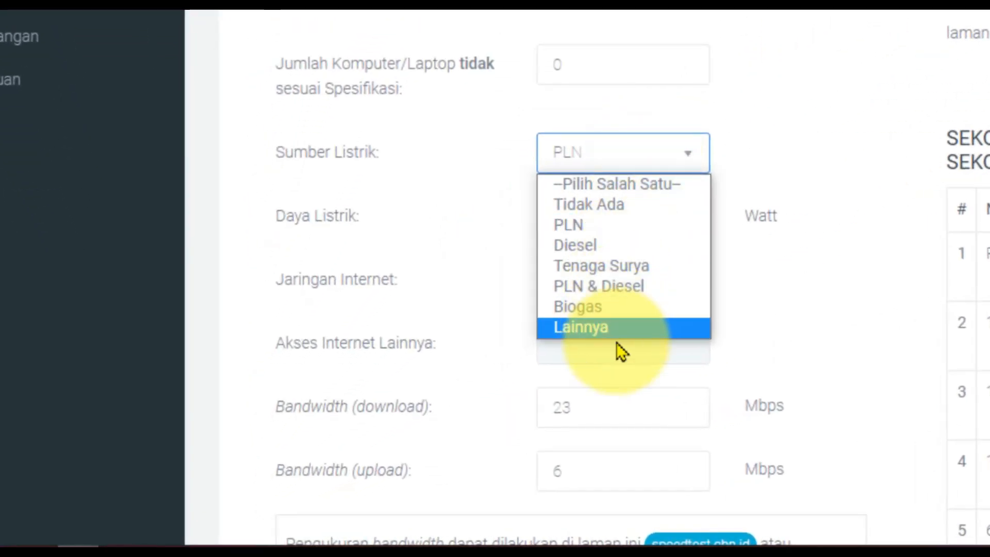
pyautogui.click(761, 167)
pyautogui.click(823, 126)
pyautogui.scroll(-2, 747, 125)
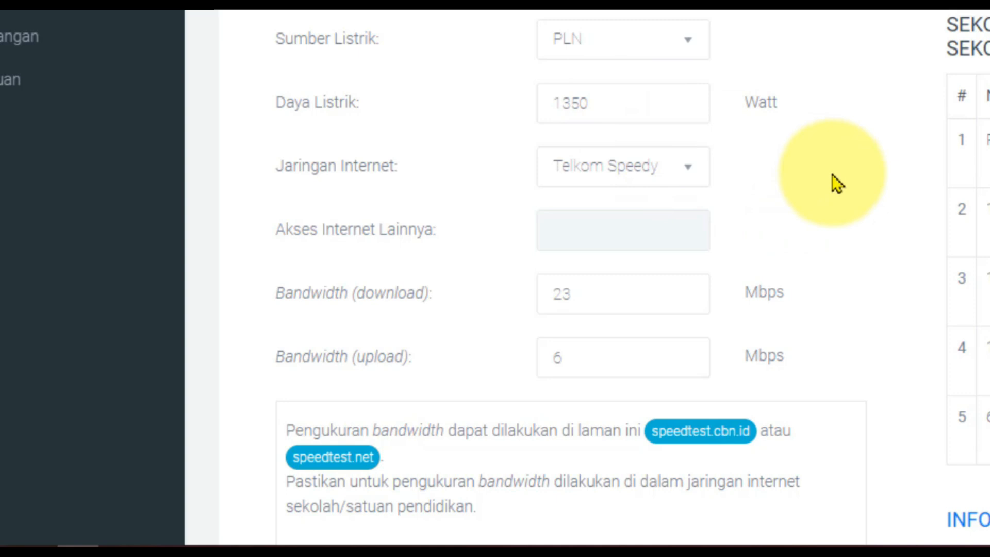
pyautogui.scroll(-2, 832, 178)
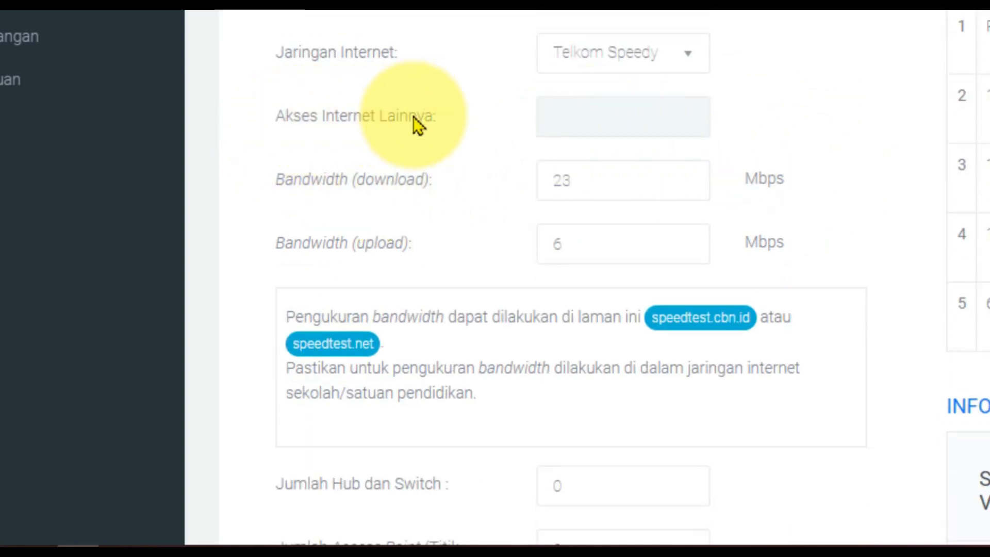
pyautogui.scroll(1, 588, 64)
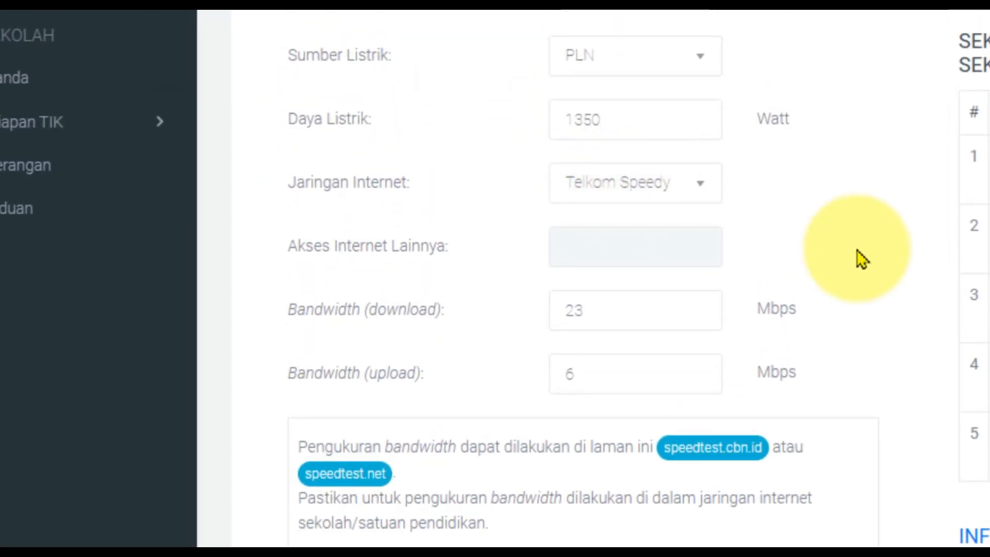
# Review the readiness form from the computer count fields to Moda Pelaksanaan, and return to the Daya Listrik field
pyautogui.scroll(3, 858, 250)
pyautogui.scroll(-1, 858, 250)
pyautogui.scroll(7, 858, 250)
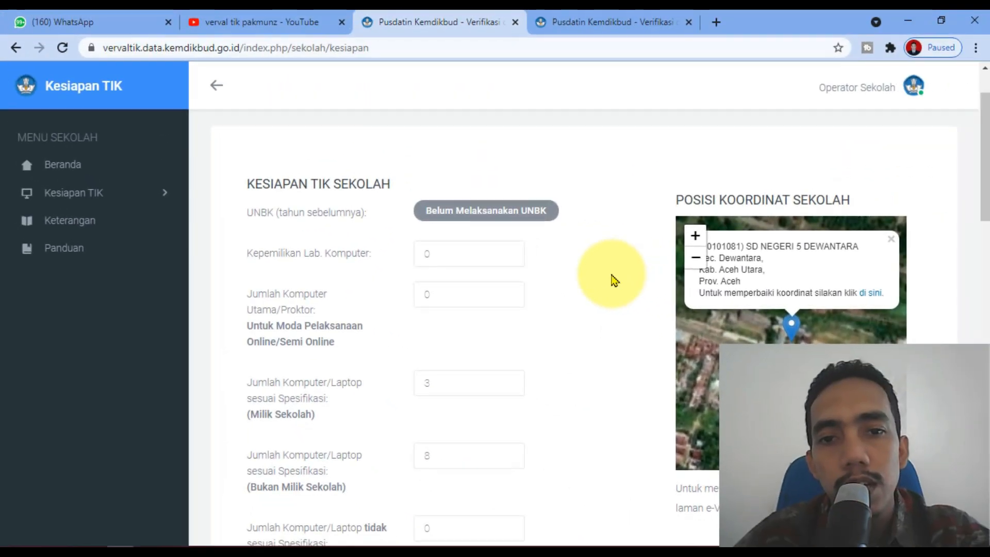
pyautogui.scroll(-8, 613, 281)
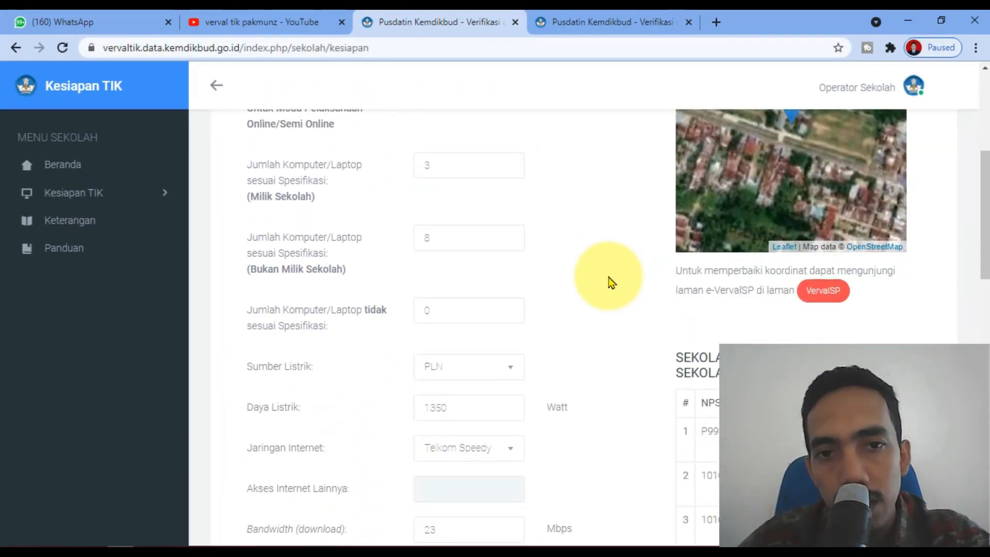
pyautogui.scroll(-4, 611, 283)
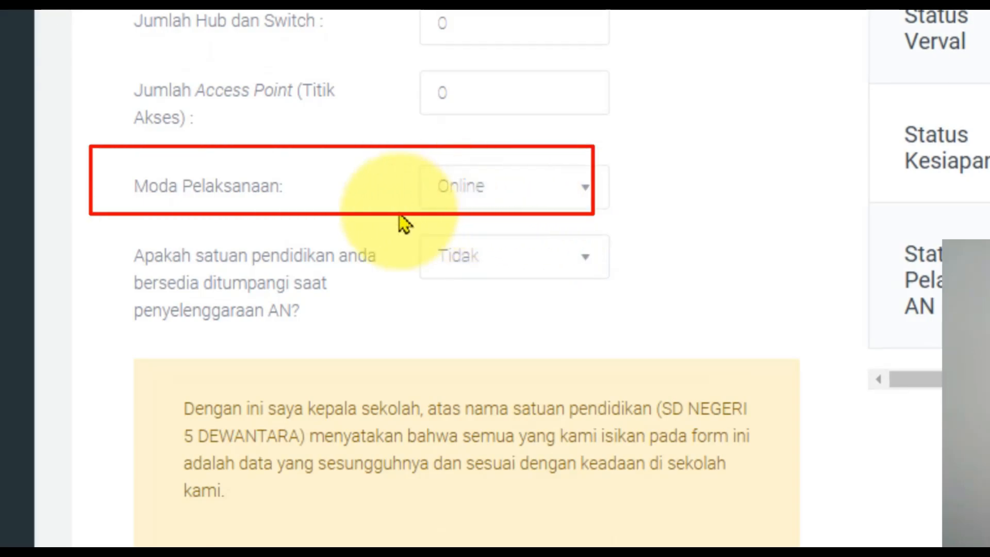
pyautogui.scroll(5, 619, 223)
pyautogui.scroll(5, 624, 223)
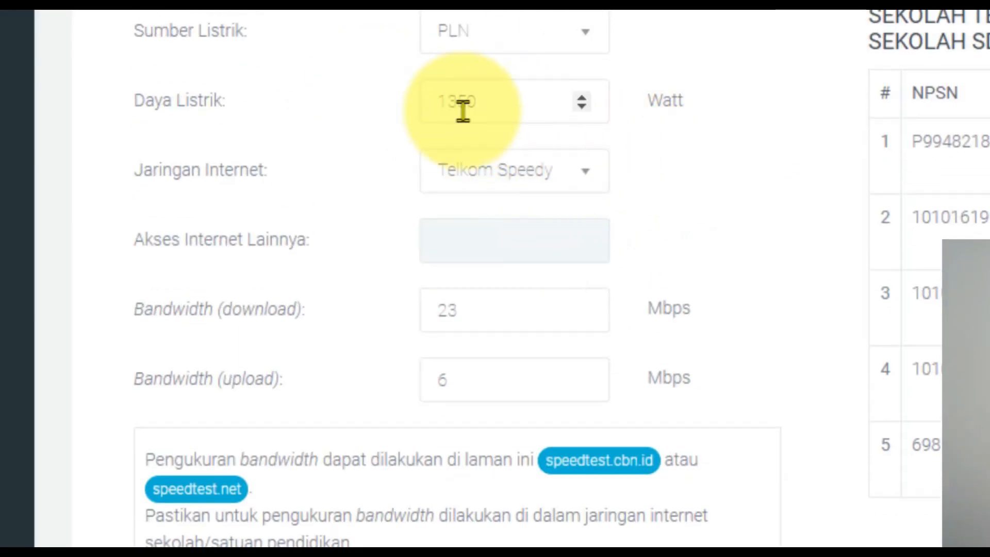
# View the provider options for Jaringan Internet, keep the current selection, and go to the bandwidth fields
pyautogui.click(559, 182)
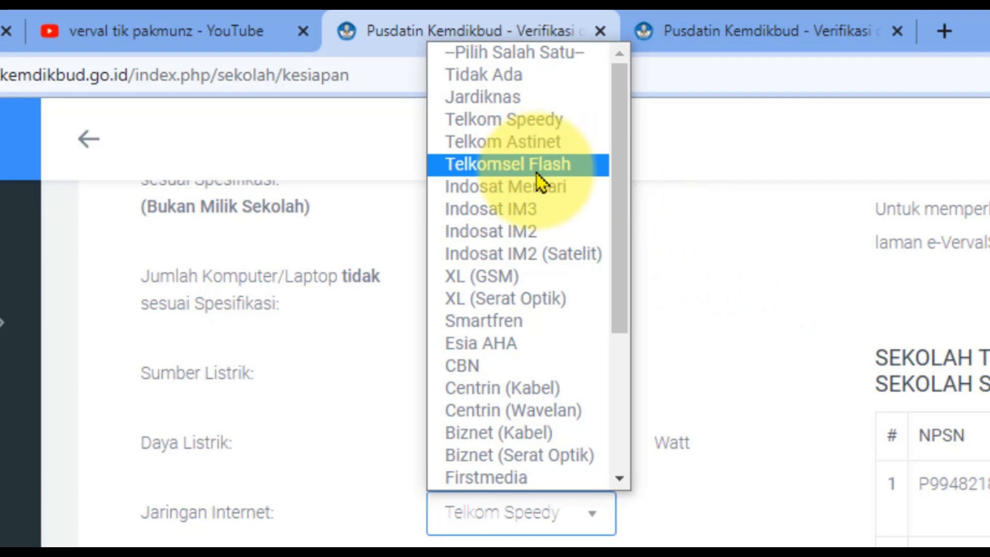
pyautogui.click(808, 338)
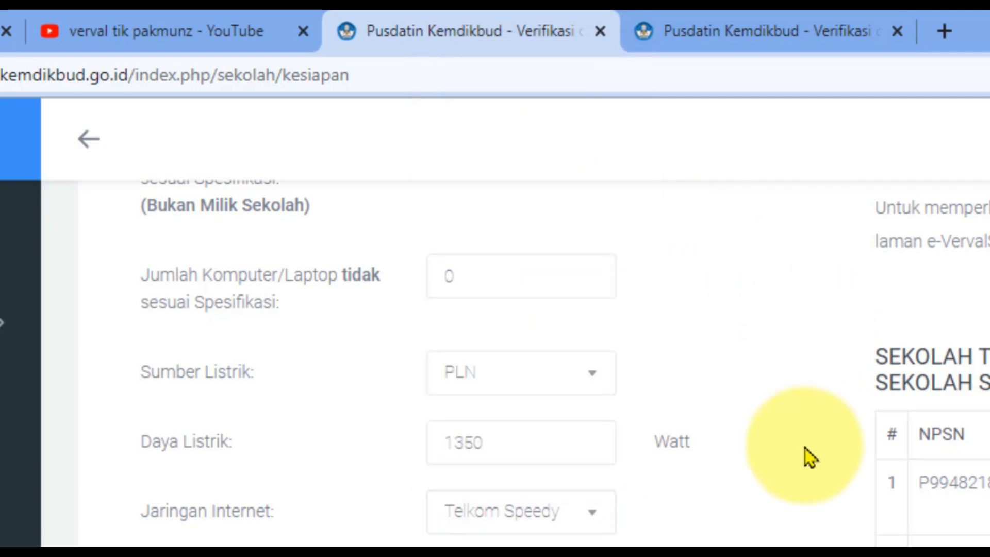
pyautogui.scroll(-4, 515, 525)
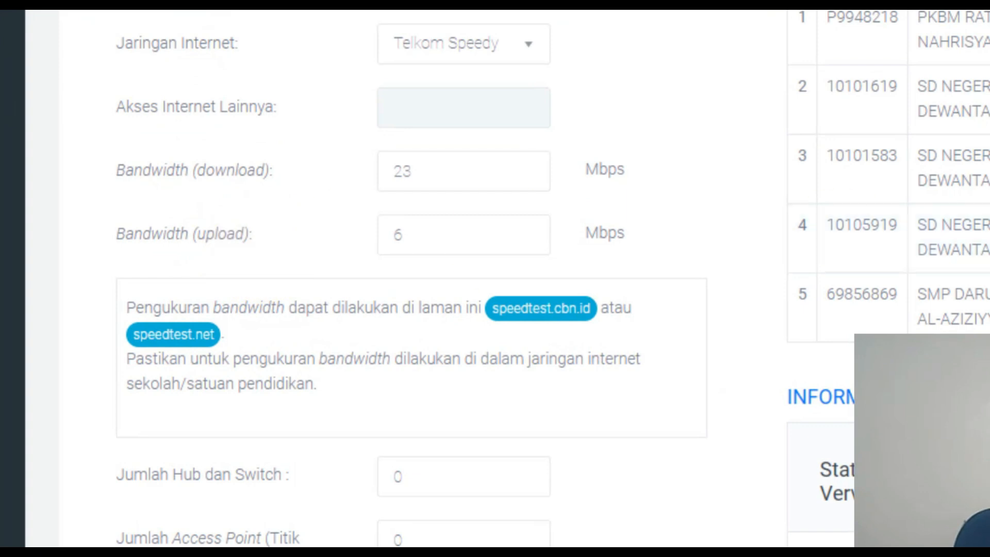
# Read the bandwidth measurement note, open the linked speedtest.cbn.id page, and run a speed test
pyautogui.moveTo(154, 307); pyautogui.dragTo(459, 408)
pyautogui.click(640, 362)
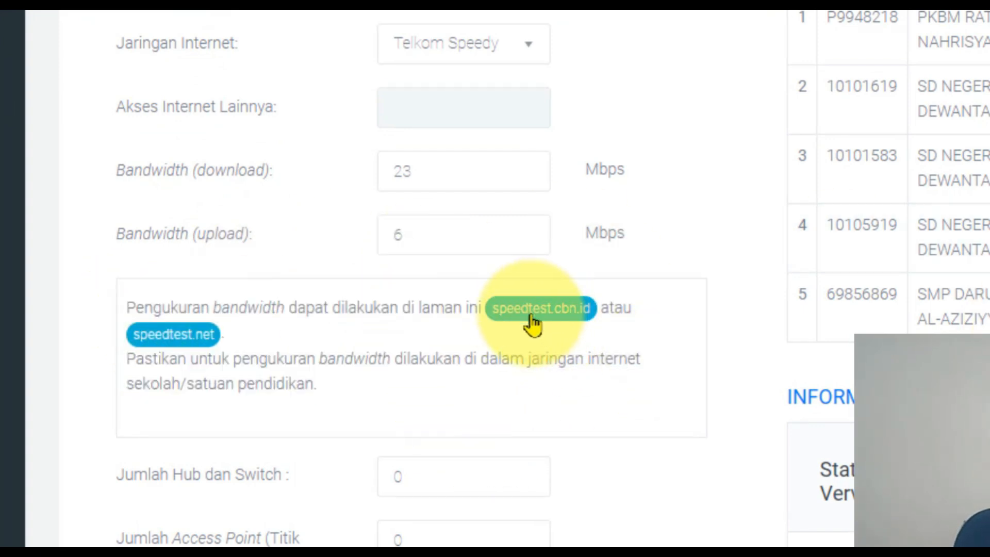
pyautogui.click(533, 322)
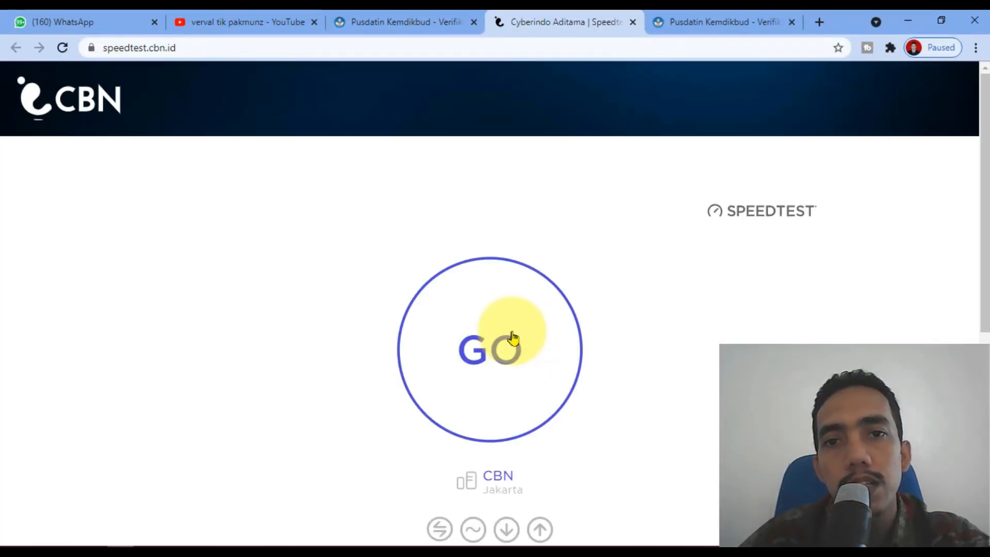
pyautogui.click(504, 361)
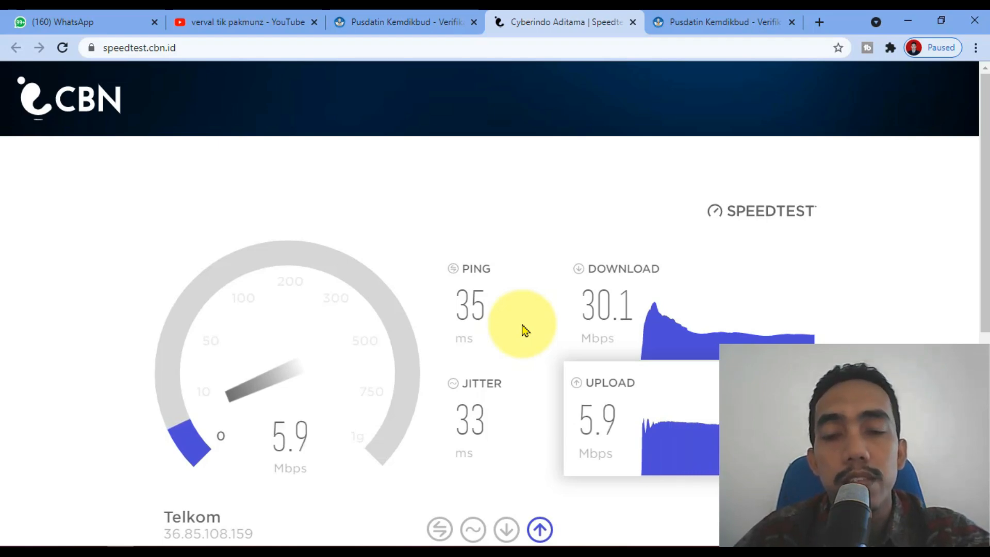
# Open speedtest.net from the readiness form, examine the CBN download and upload results, and go back to the speedtest.net page
pyautogui.click(380, 20)
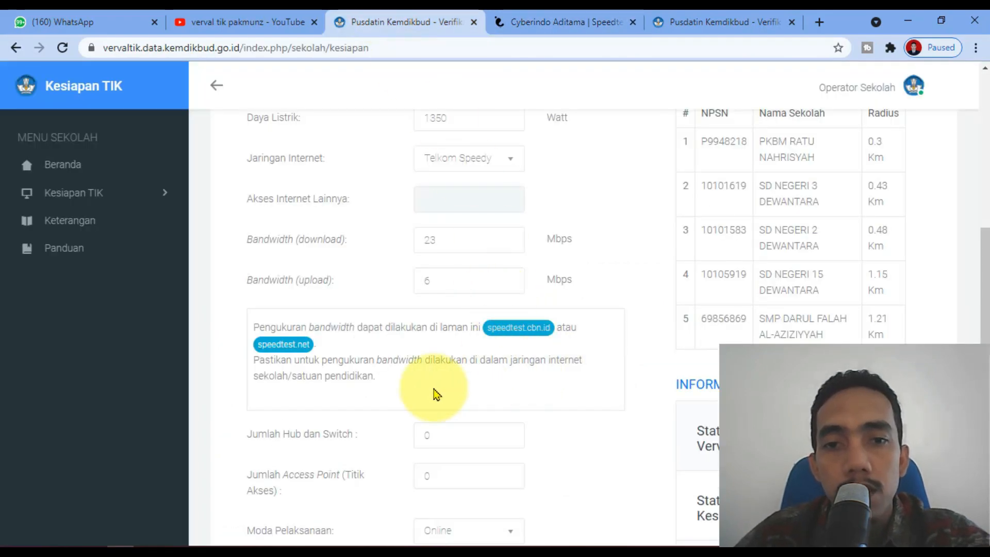
pyautogui.click(281, 351)
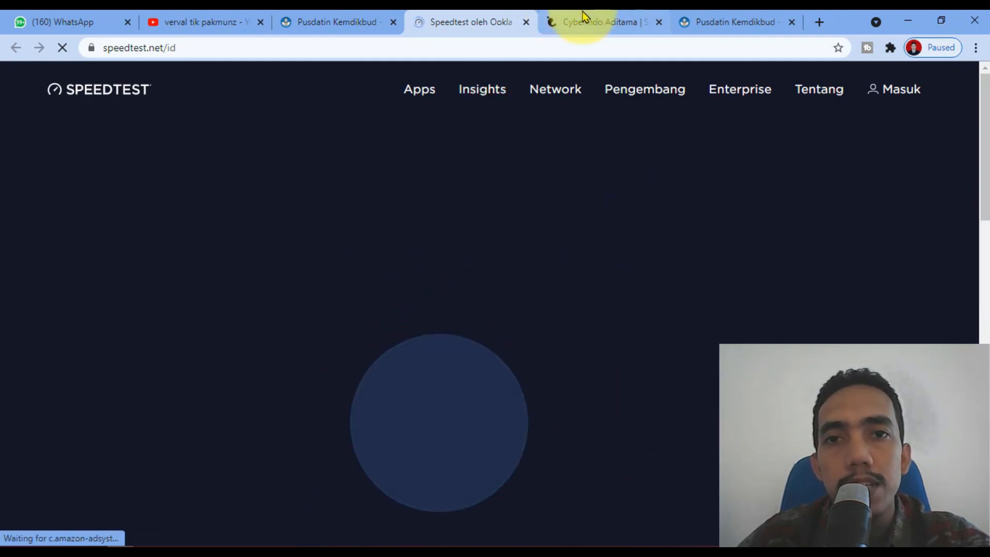
pyautogui.click(578, 17)
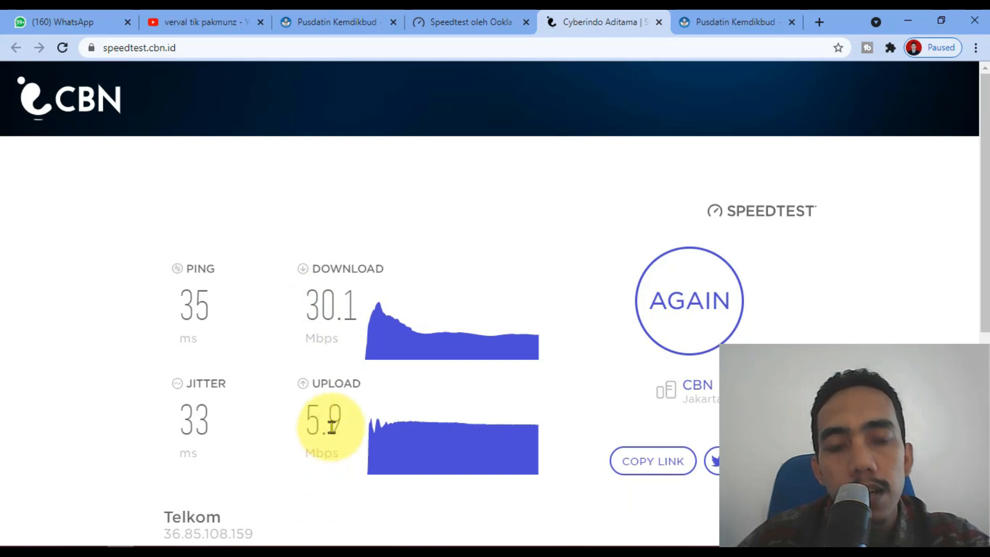
pyautogui.scroll(-1, 364, 431)
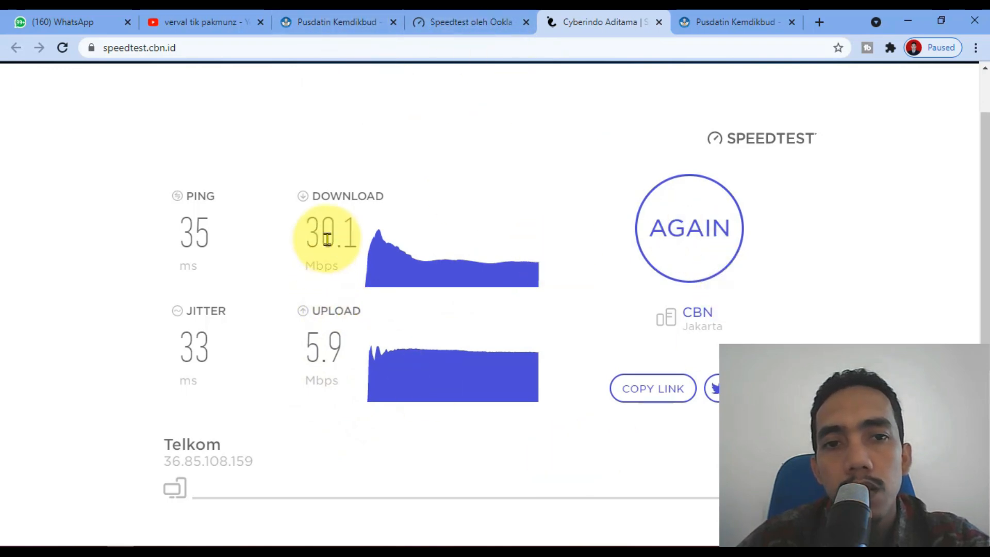
pyautogui.click(490, 15)
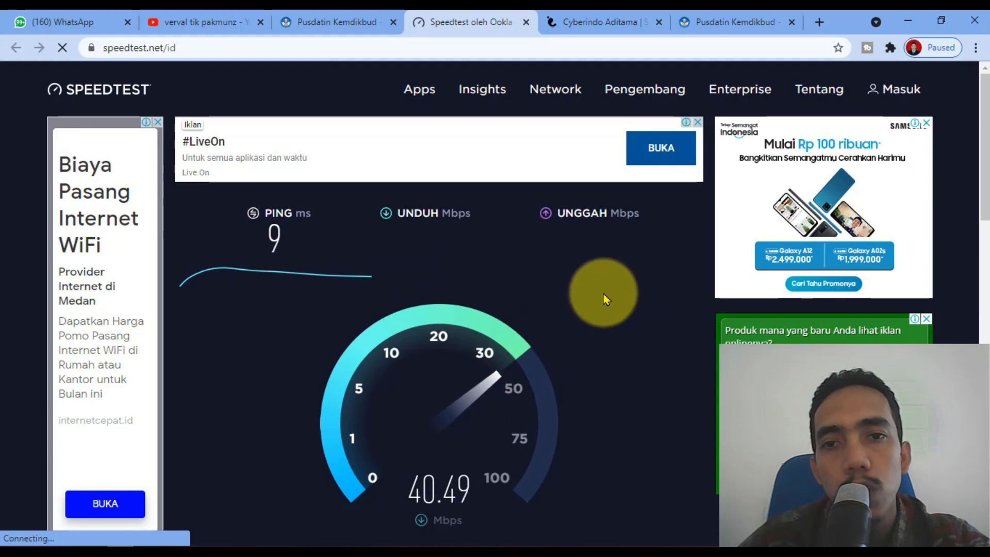
# Return to the readiness form and set Bandwidth (download) to 30 Mbps
pyautogui.click(380, 21)
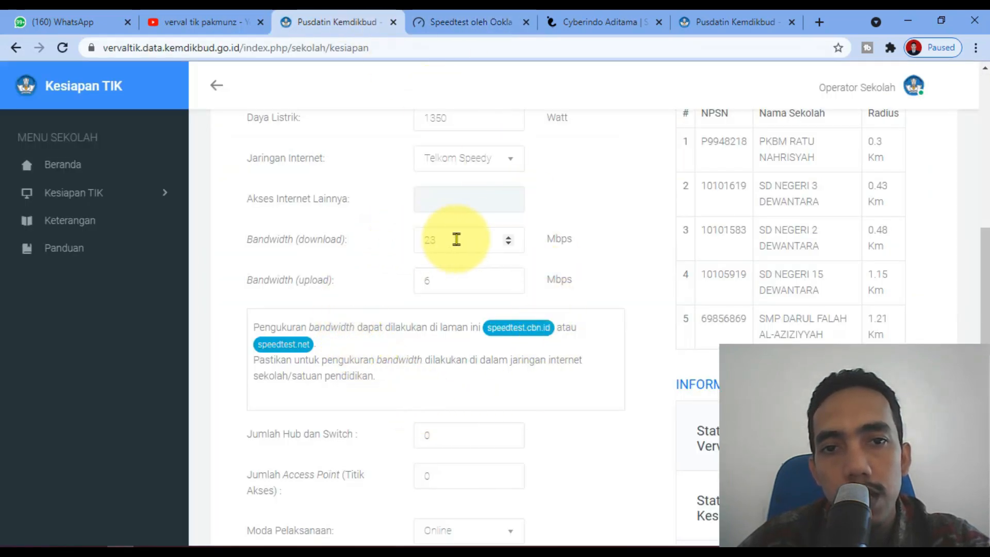
pyautogui.press('BackSpace')
pyautogui.press('BackSpace')
pyautogui.write('3')
# Rerun the speed tests on speedtest.cbn.id and speedtest.net, and compare their download and upload results
pyautogui.click(595, 21)
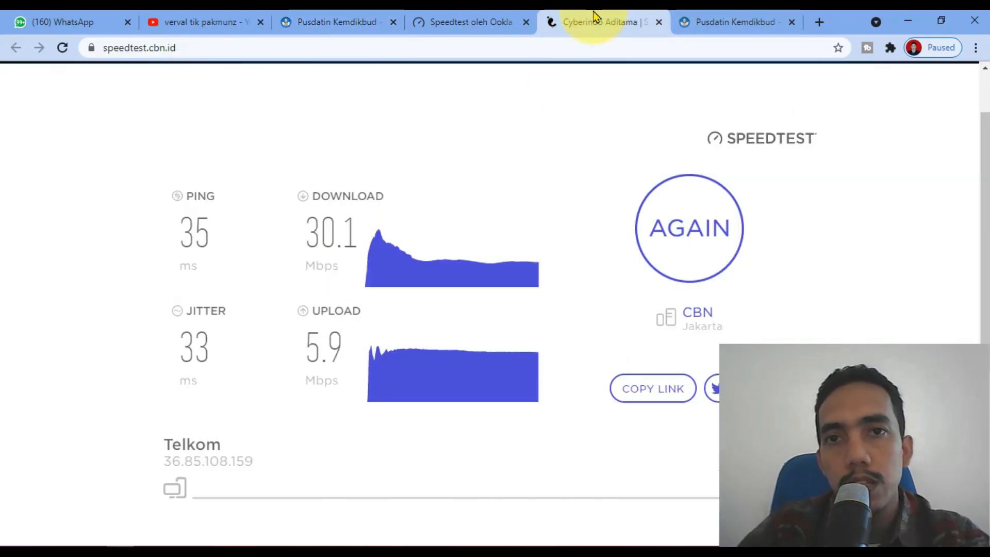
pyautogui.click(688, 246)
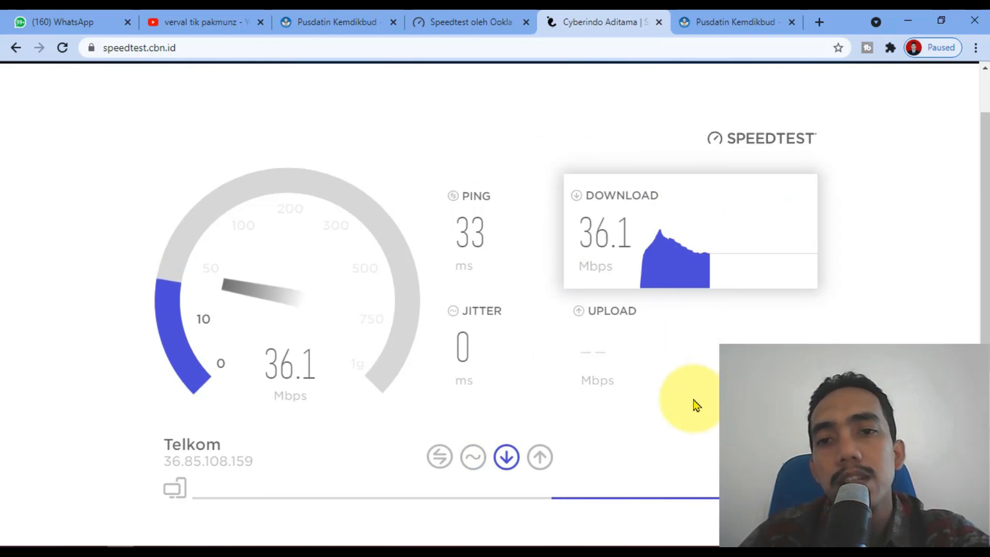
pyautogui.click(454, 15)
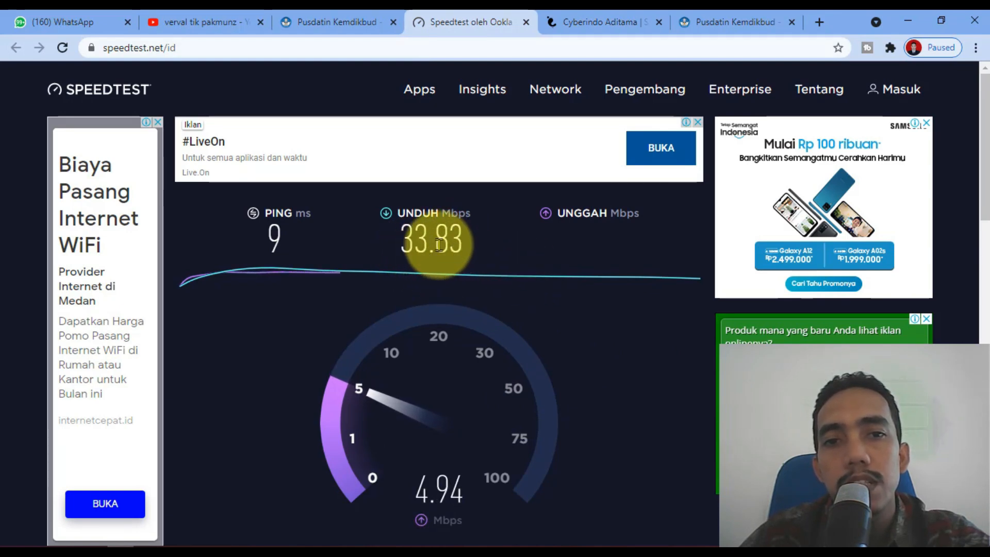
pyautogui.click(611, 22)
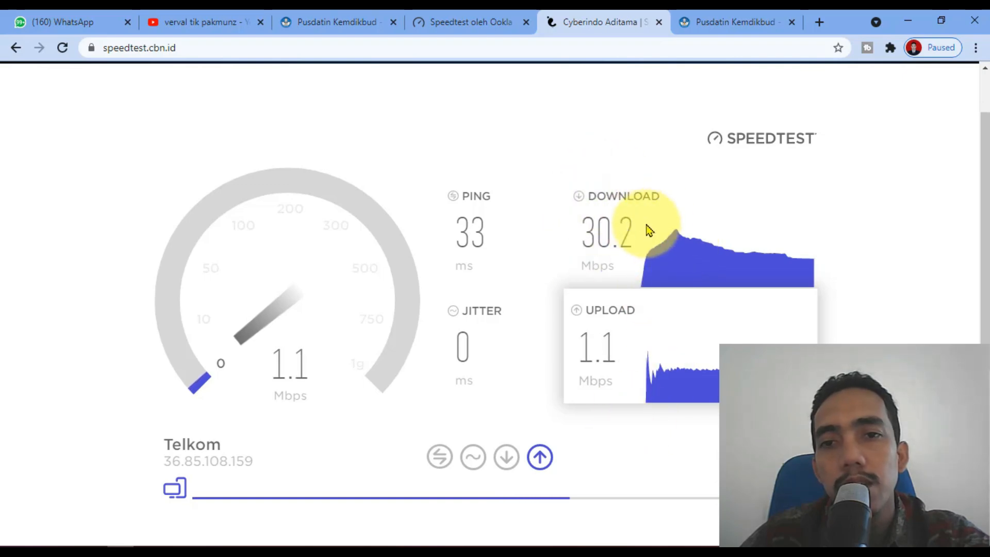
pyautogui.click(439, 18)
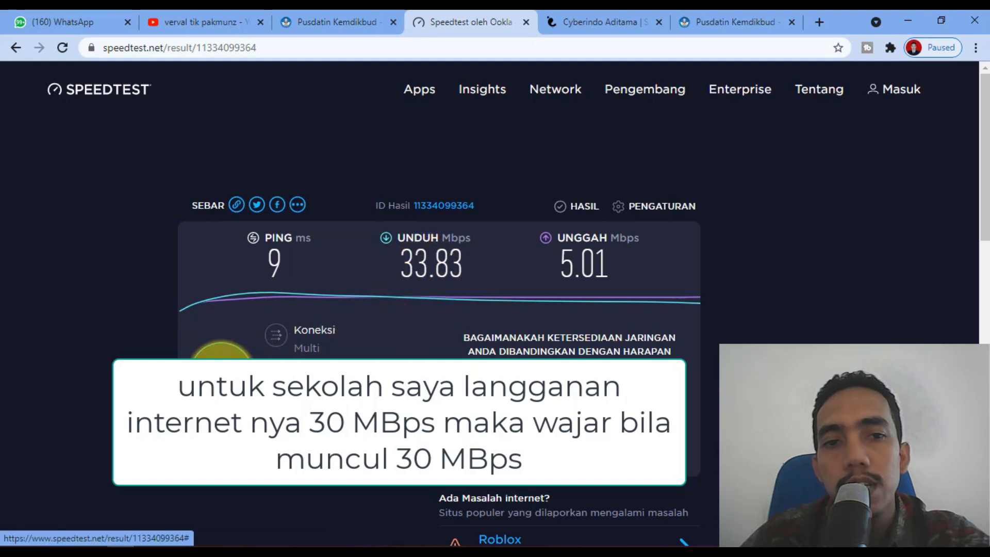
pyautogui.click(221, 372)
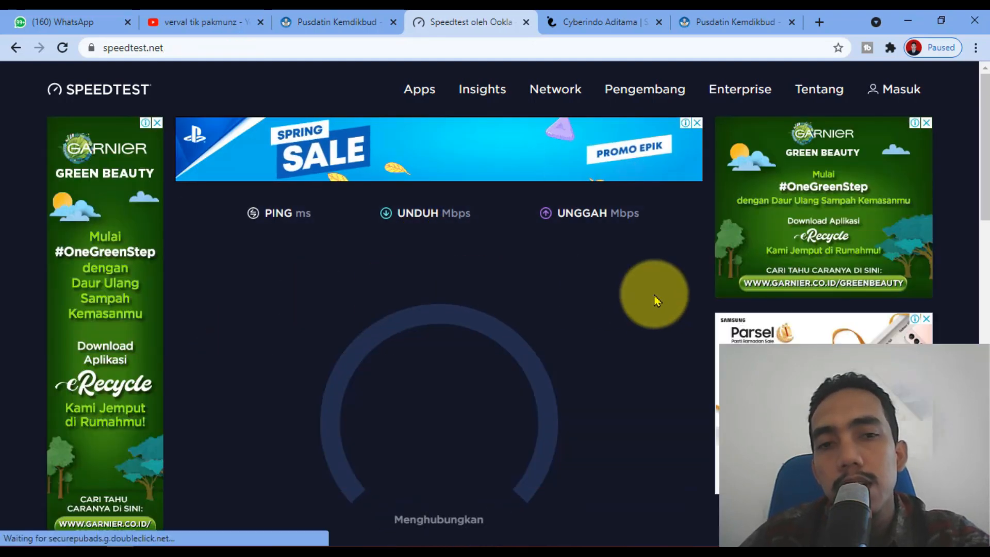
pyautogui.click(598, 22)
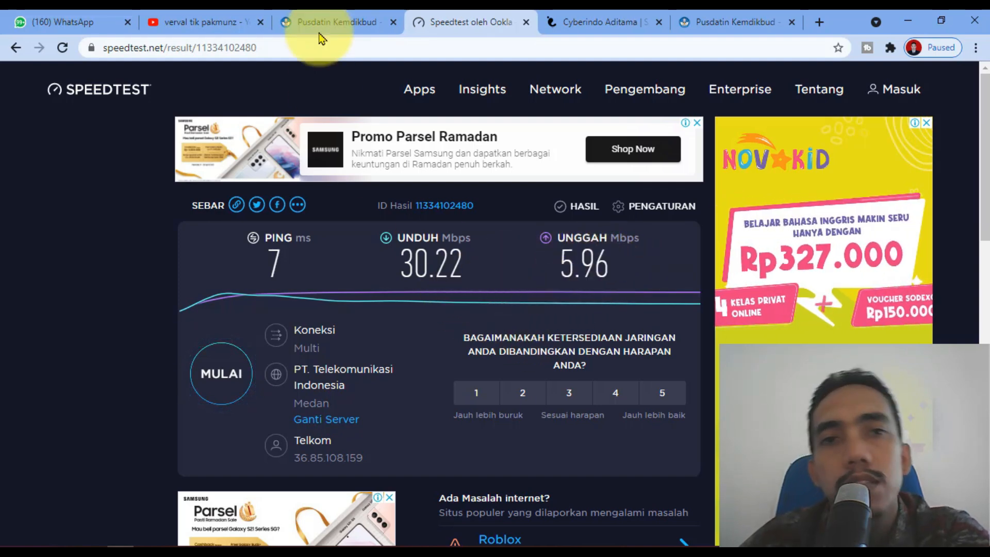
# Compare the form's bandwidth fields with the speedtest.net result, and go on to the Jumlah Hub dan Switch field
pyautogui.click(335, 21)
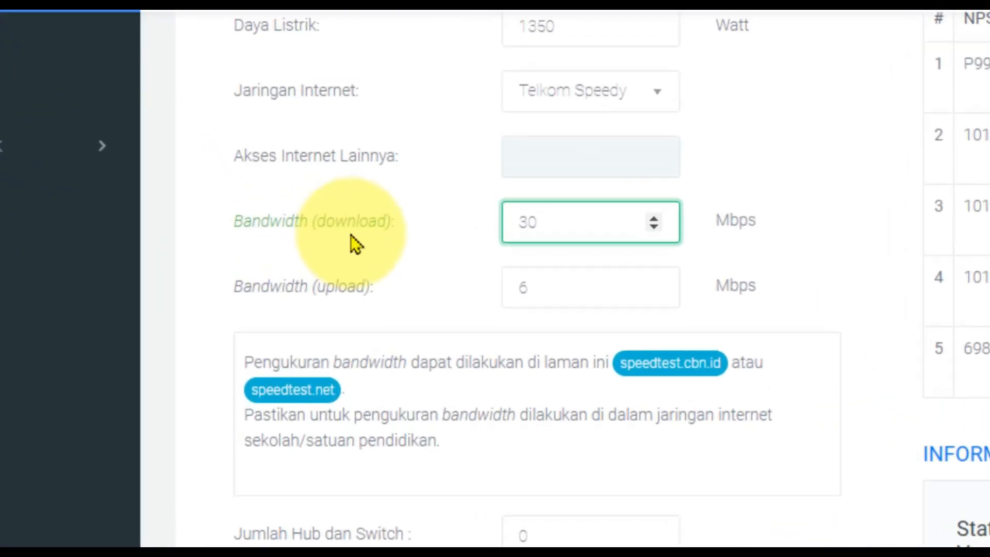
pyautogui.click(479, 16)
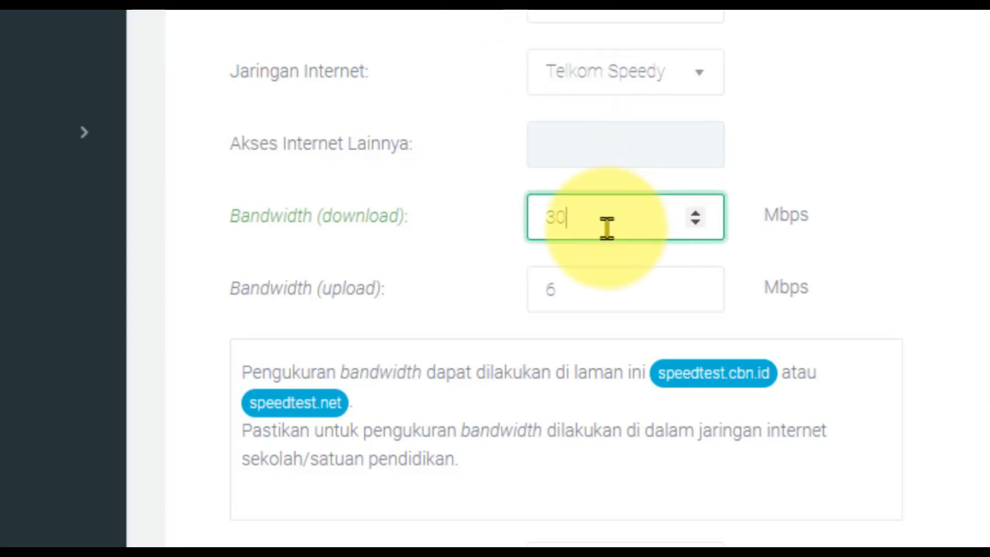
pyautogui.scroll(-7, 670, 464)
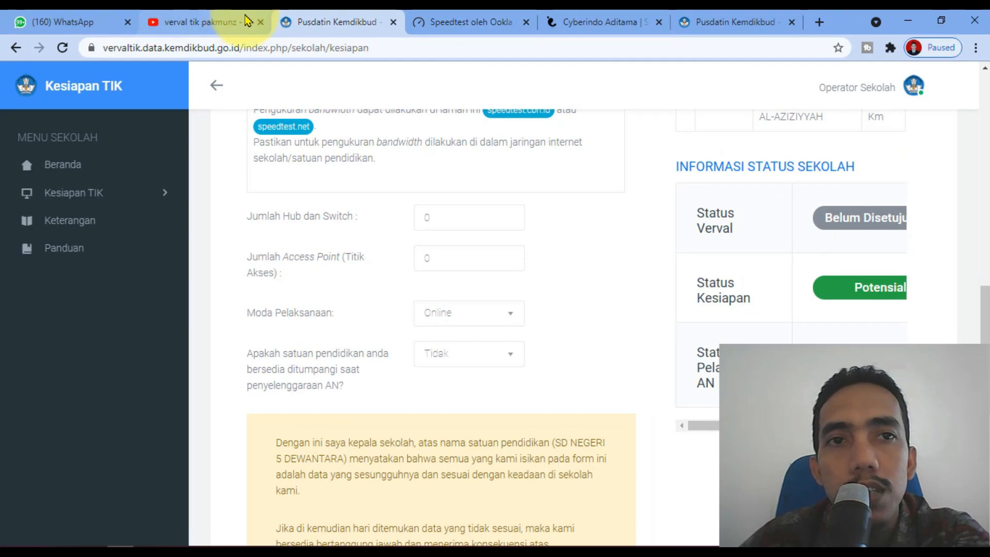
# Move the Keterangan page beside the readiness form and close both speed test pages
pyautogui.moveTo(746, 23); pyautogui.dragTo(495, 24)
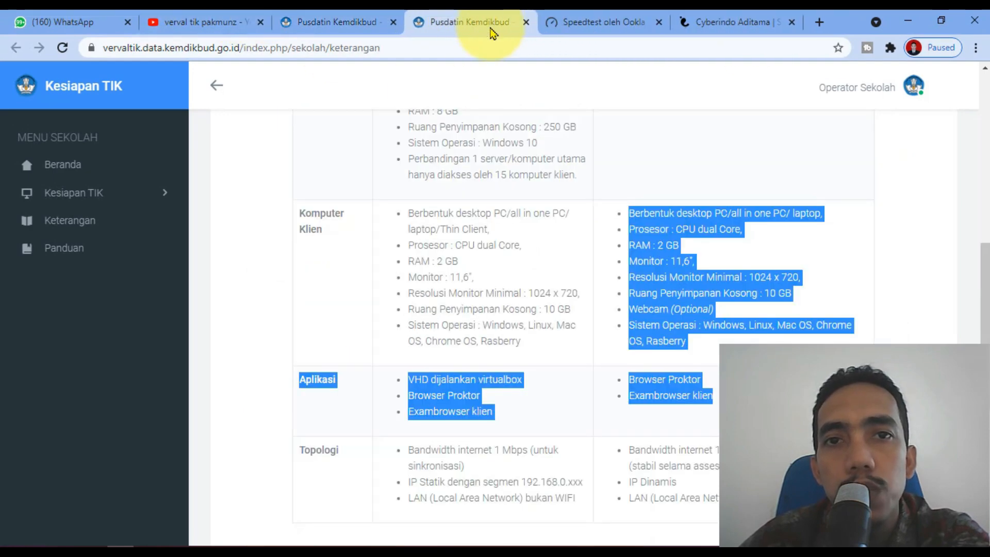
pyautogui.click(642, 24)
pyautogui.click(658, 23)
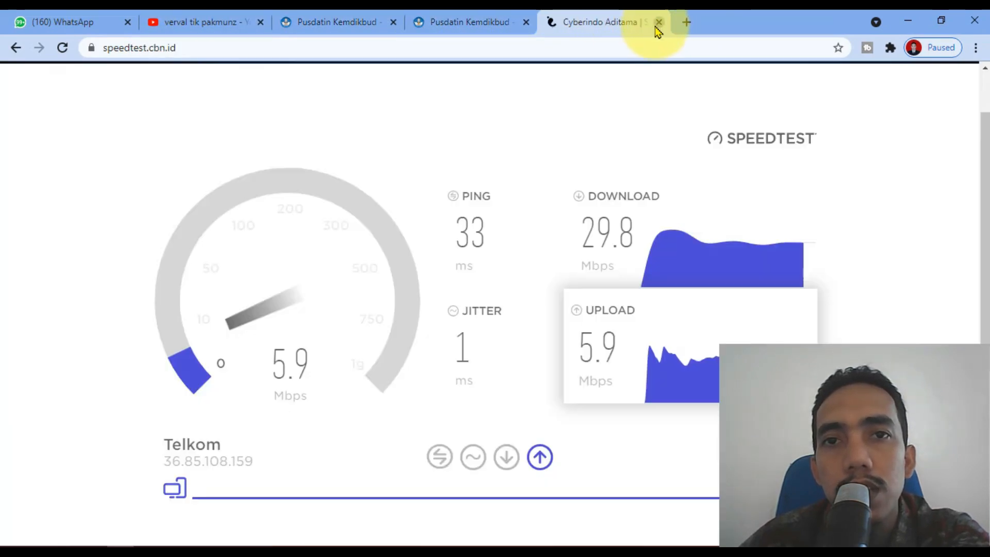
pyautogui.click(658, 23)
# Read the Hub and Switch definitions under Keterangan III, highlighting each one, and return to the readiness form
pyautogui.click(539, 341)
pyautogui.scroll(-7, 538, 341)
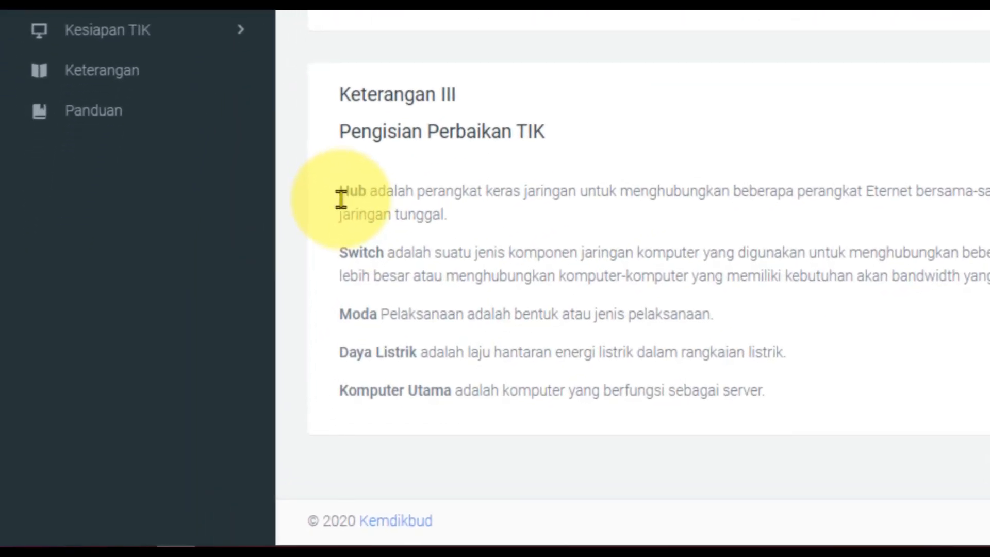
pyautogui.moveTo(232, 304); pyautogui.dragTo(403, 332)
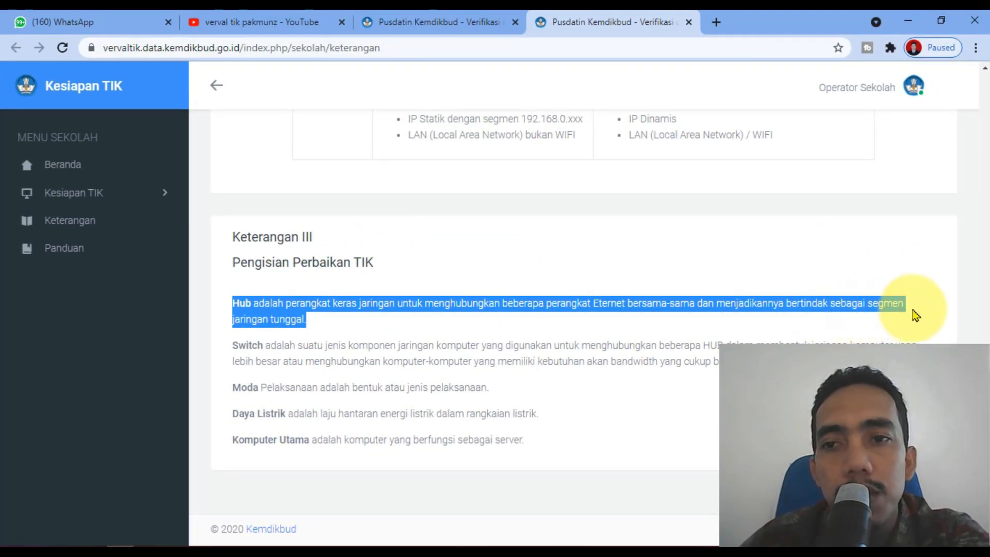
pyautogui.click(316, 327)
pyautogui.moveTo(233, 307); pyautogui.dragTo(376, 338)
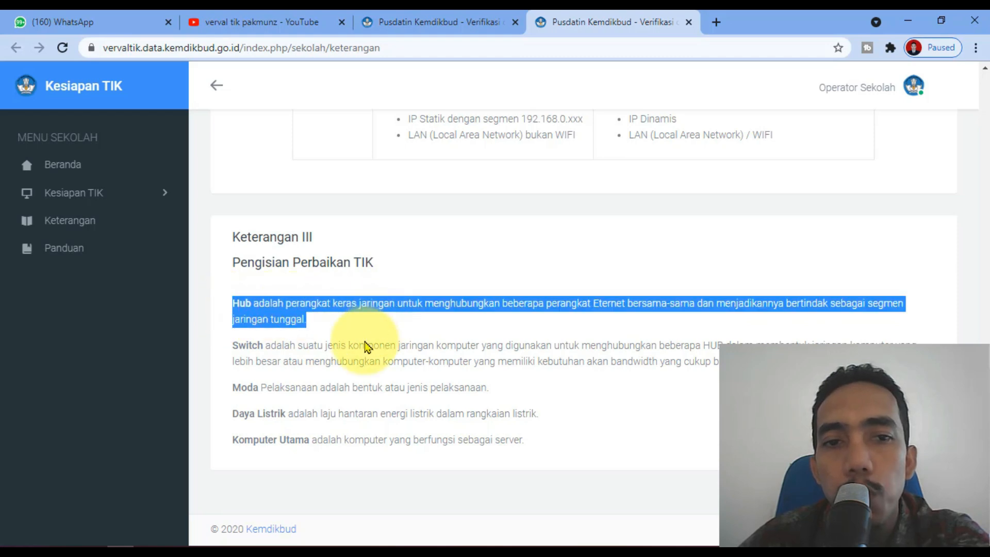
pyautogui.click(234, 348)
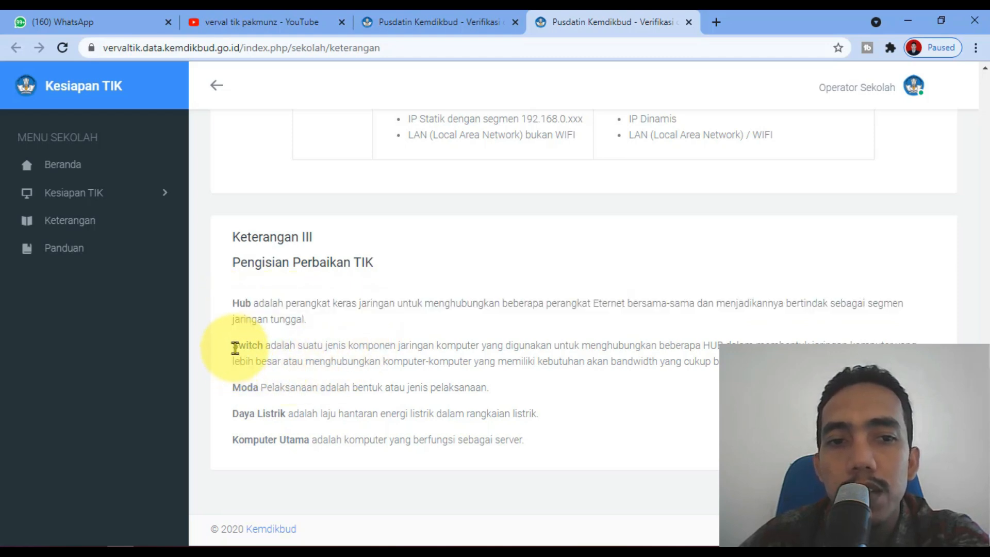
pyautogui.moveTo(235, 347); pyautogui.dragTo(725, 361)
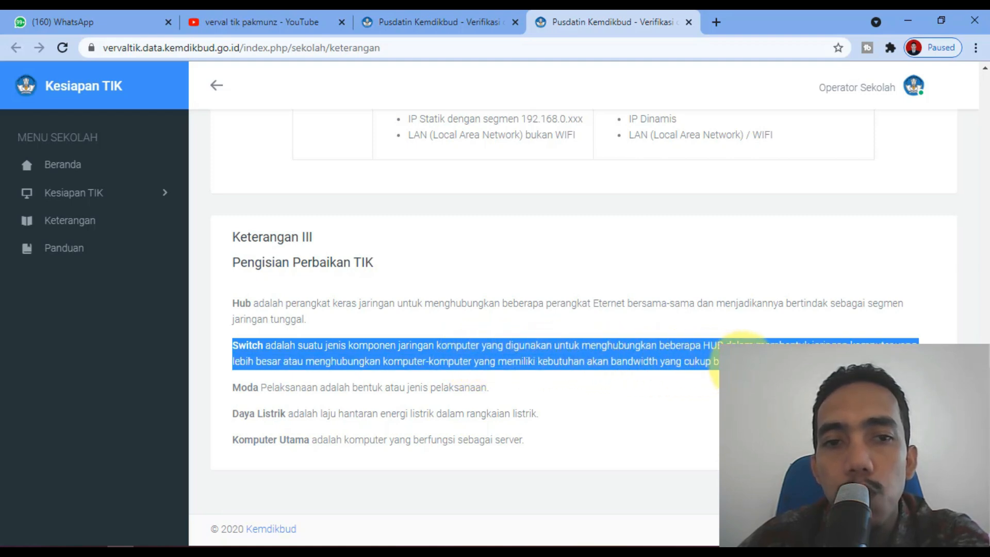
pyautogui.click(735, 358)
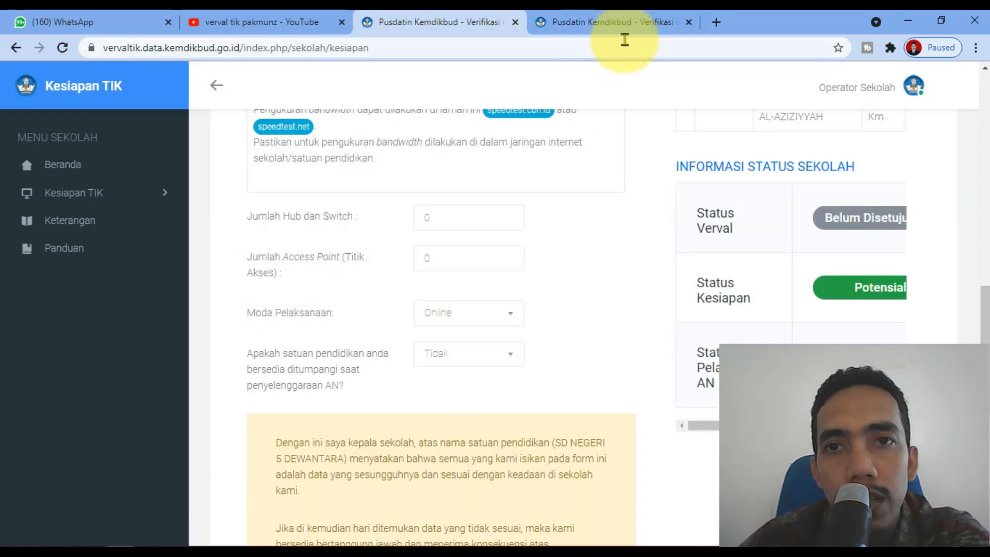
# Search Google for "hub dan switch" in a new tab, and compare the images with the Hub definition under Keterangan III
pyautogui.click(715, 23)
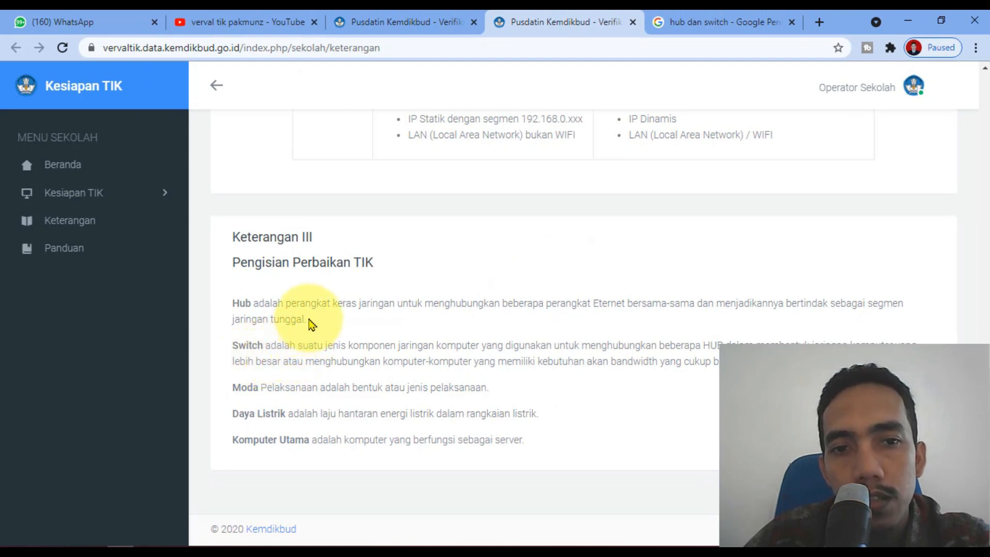
pyautogui.moveTo(388, 303); pyautogui.dragTo(630, 321)
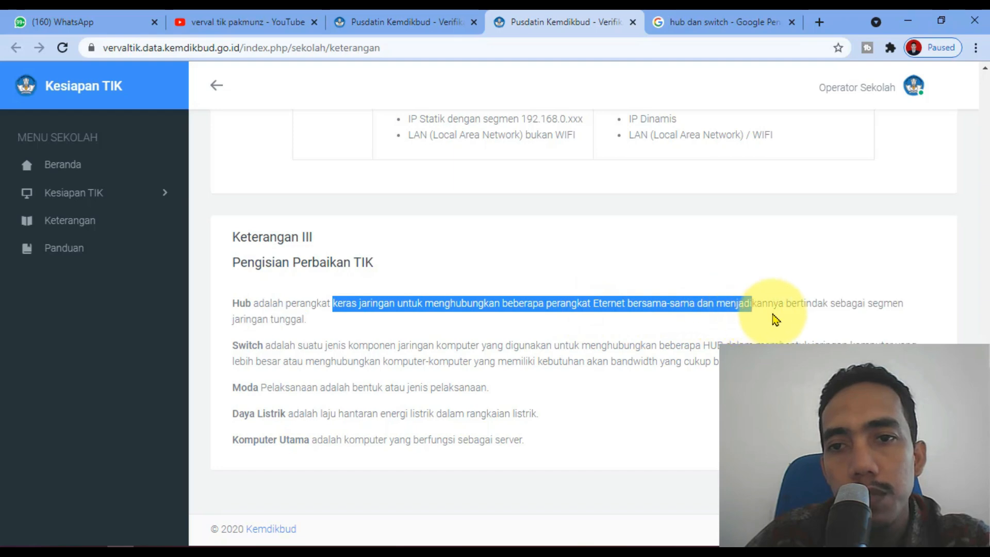
pyautogui.click(670, 21)
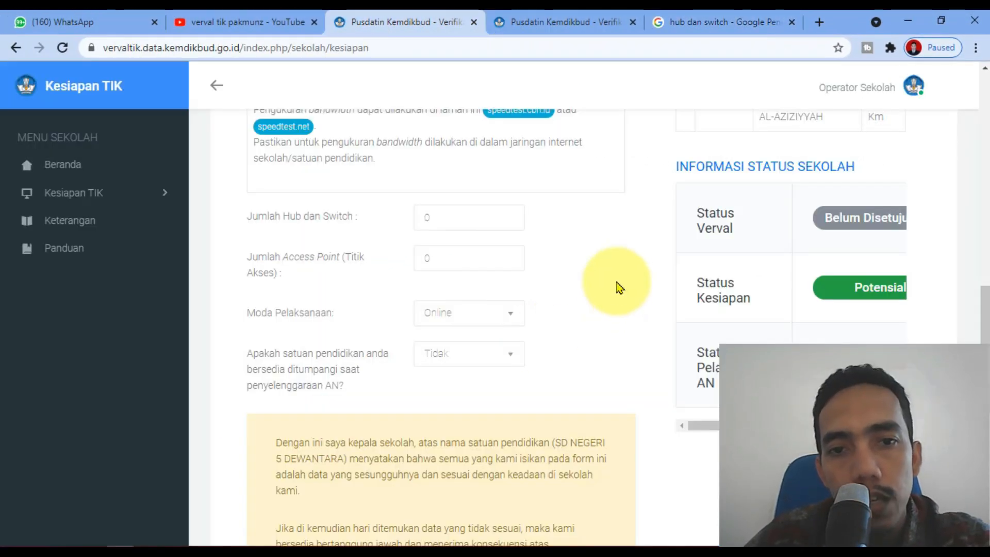
# Review the readiness form's hub, access point, bandwidth and computer count fields
pyautogui.scroll(-2, 619, 288)
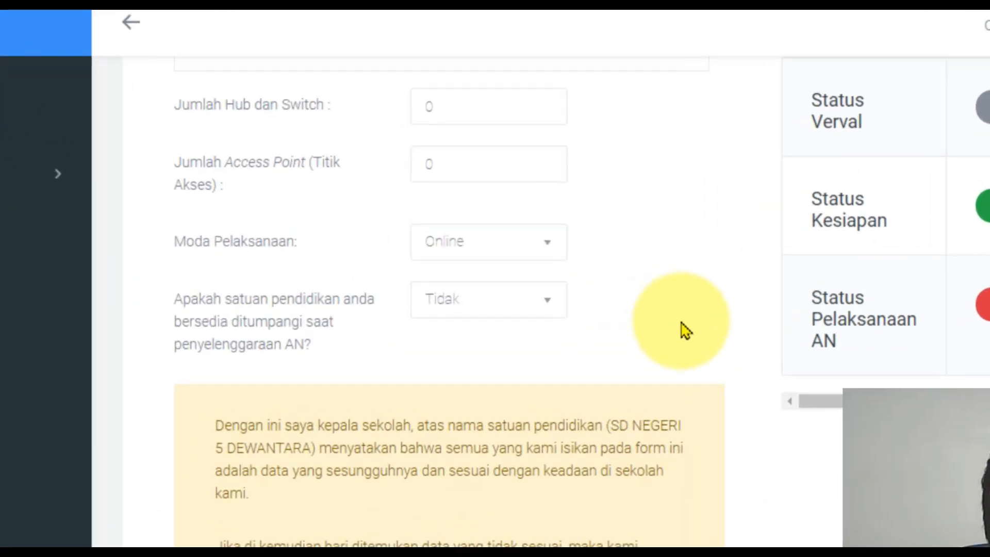
pyautogui.scroll(2, 536, 335)
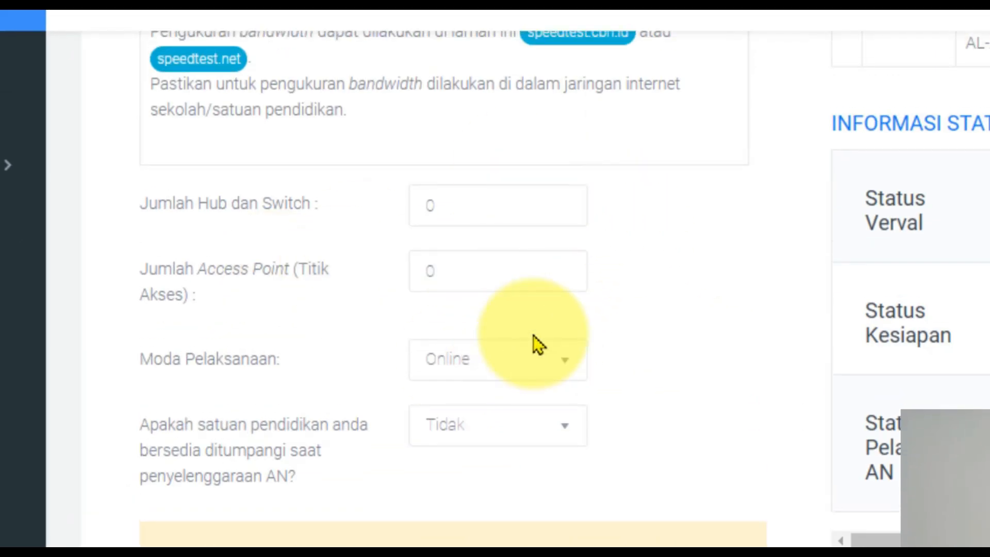
pyautogui.scroll(2, 778, 380)
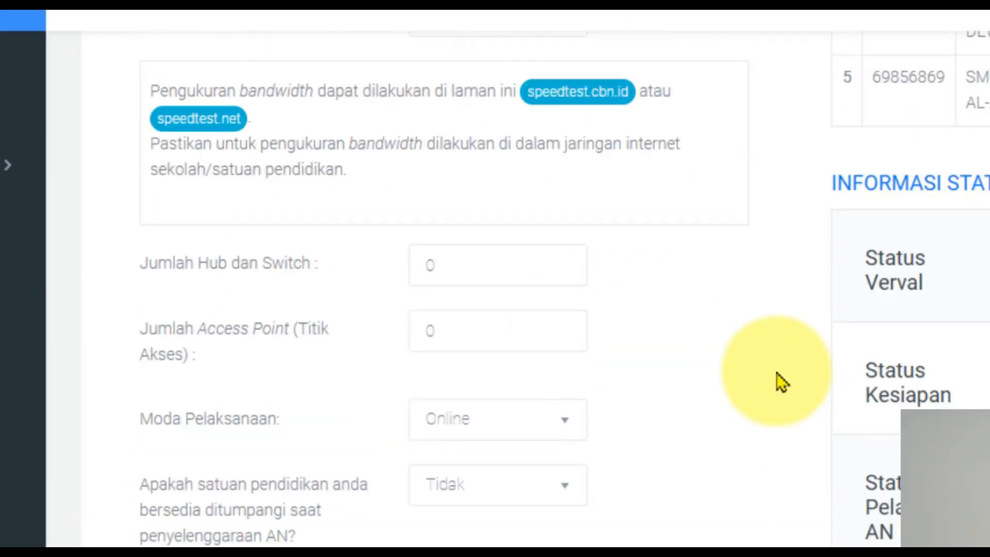
pyautogui.scroll(2, 438, 468)
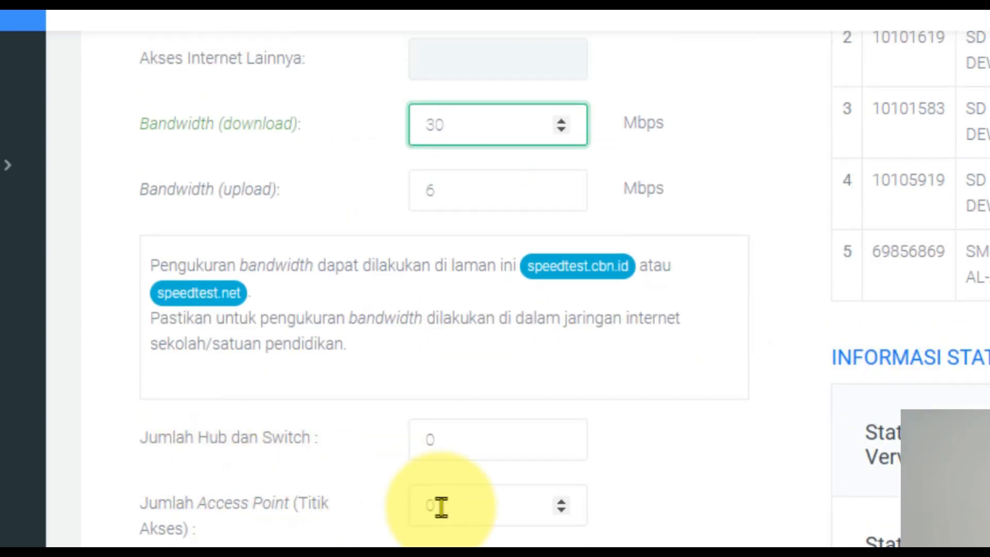
pyautogui.scroll(-2, 717, 465)
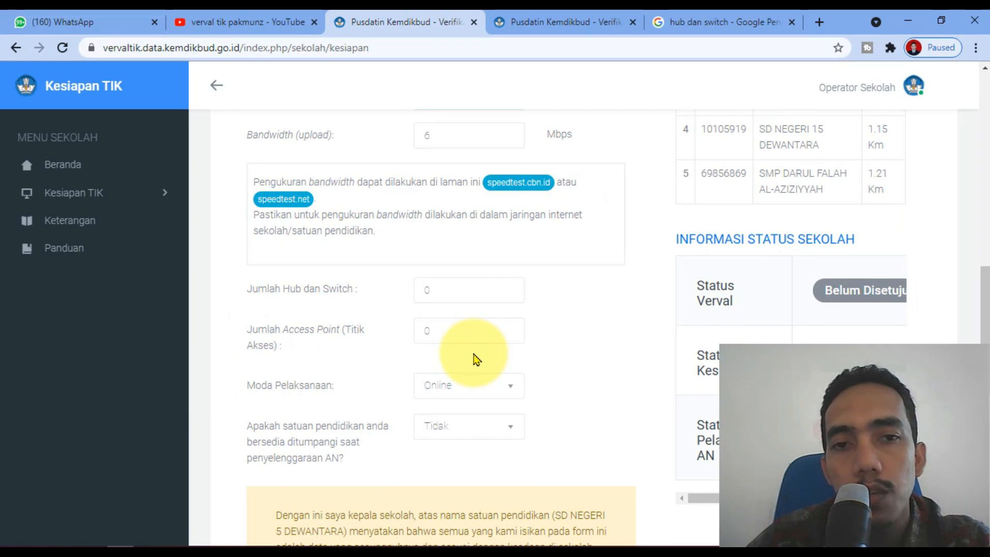
pyautogui.scroll(10, 473, 359)
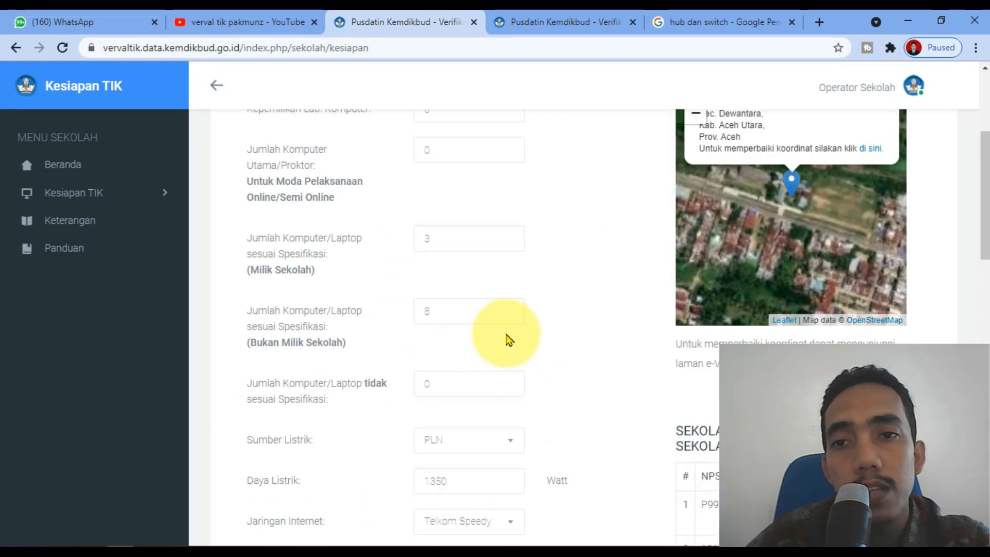
pyautogui.scroll(4, 508, 339)
# Recheck the Keterangan III definitions and the hub and switch comparison image, and return to the Jumlah Access Point field
pyautogui.click(533, 16)
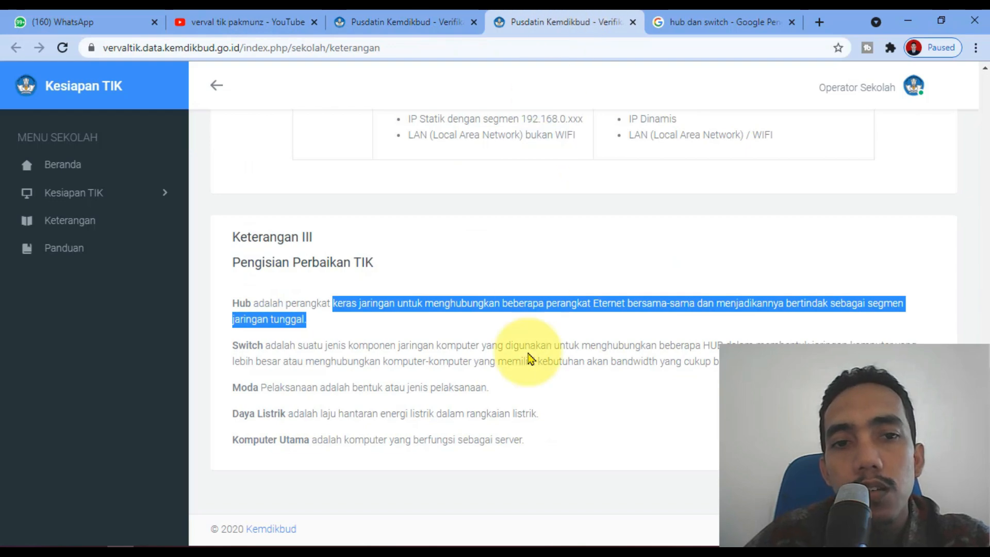
pyautogui.hotkey('ctrl', 'shift', 'Tab')
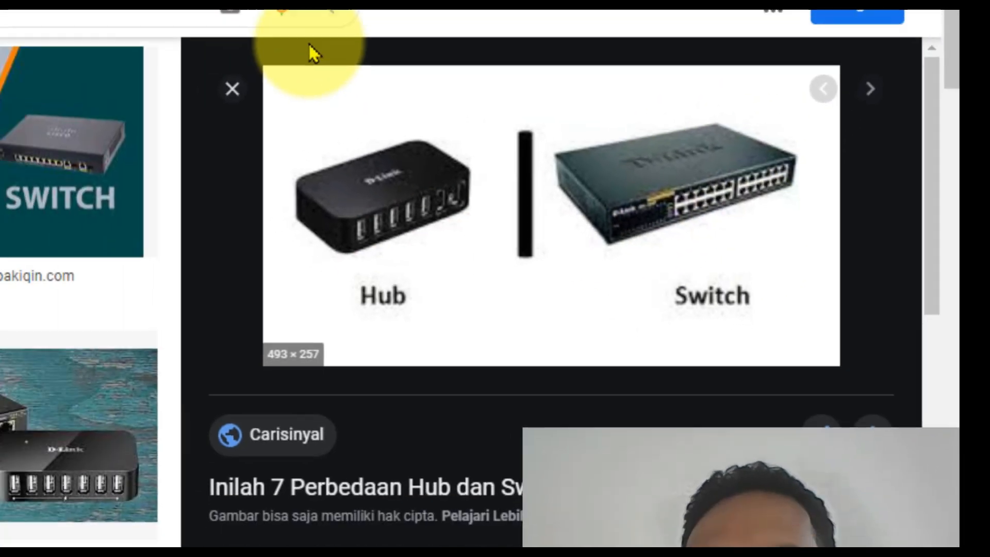
pyautogui.click(537, 17)
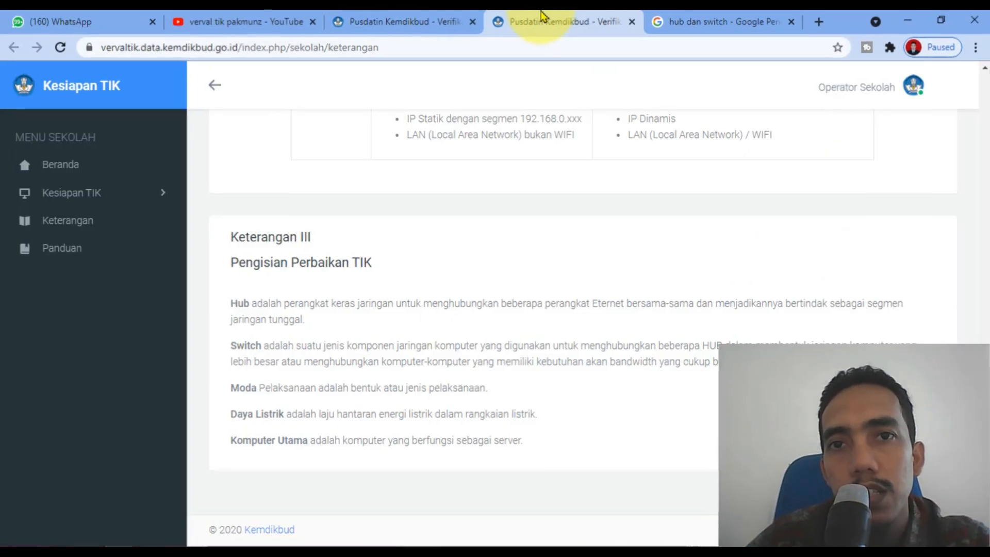
pyautogui.click(419, 17)
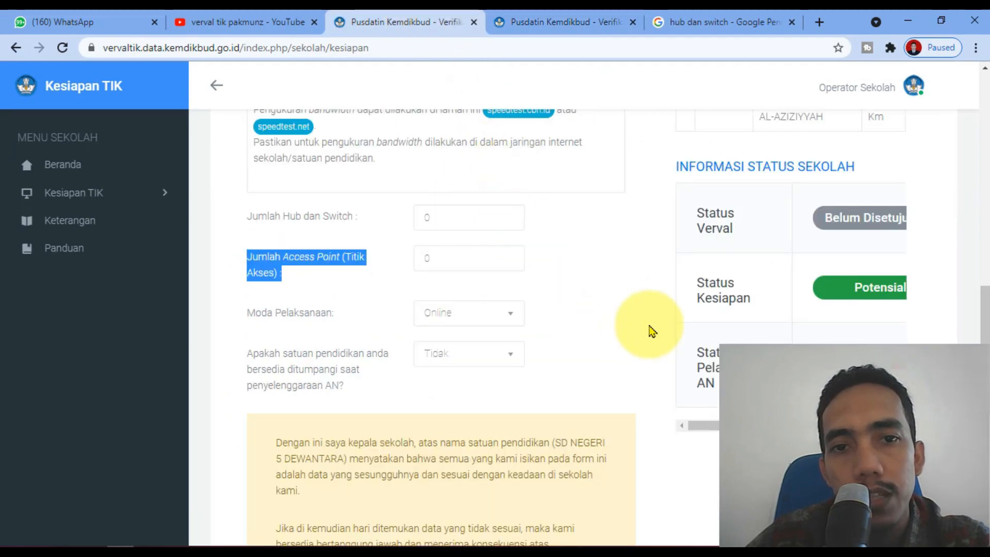
# Highlight the Moda Pelaksanaan label in the form, and go to the readiness classification and computer specifications on the Keterangan page
pyautogui.scroll(-1, 652, 331)
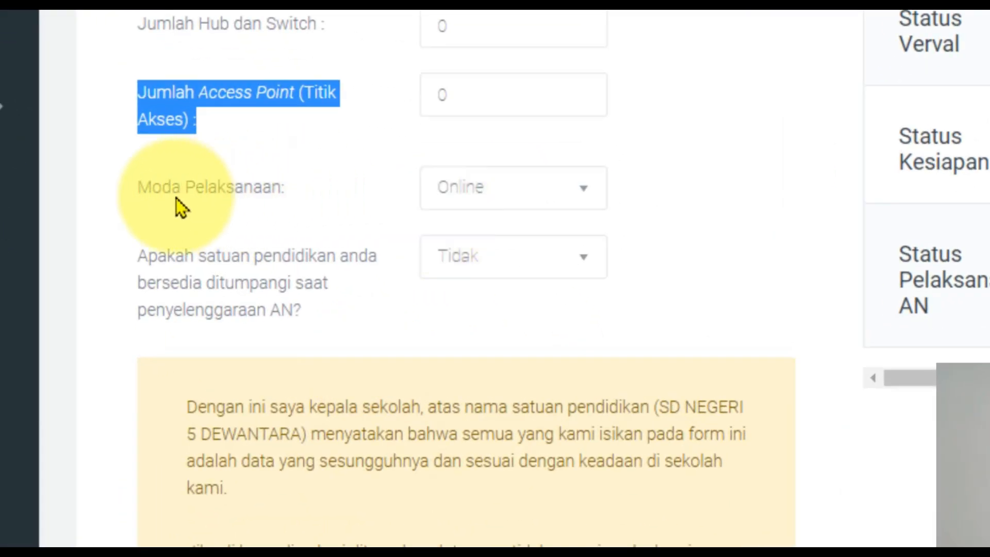
pyautogui.moveTo(135, 193); pyautogui.dragTo(304, 196)
pyautogui.click(305, 197)
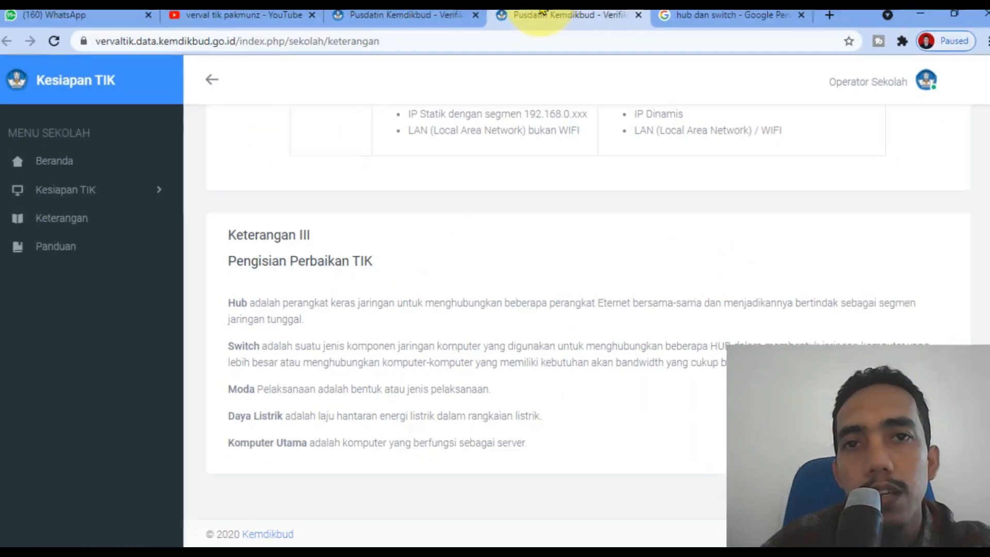
pyautogui.scroll(15, 498, 394)
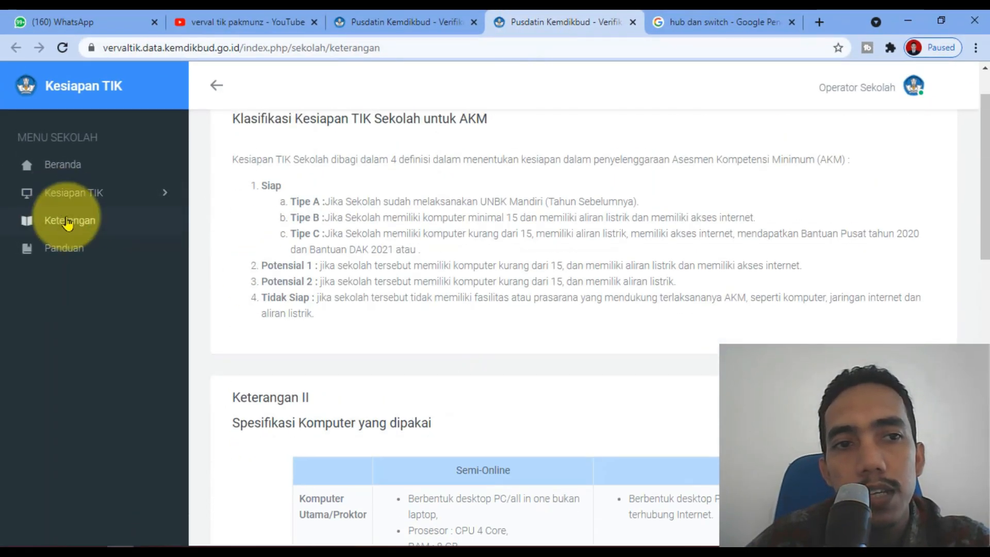
# Examine the computer specifications in the Keterangan II table, highlighting the requirements starting from the Semi-Online Komputer Utama/Proktor entry
pyautogui.scroll(-7, 475, 331)
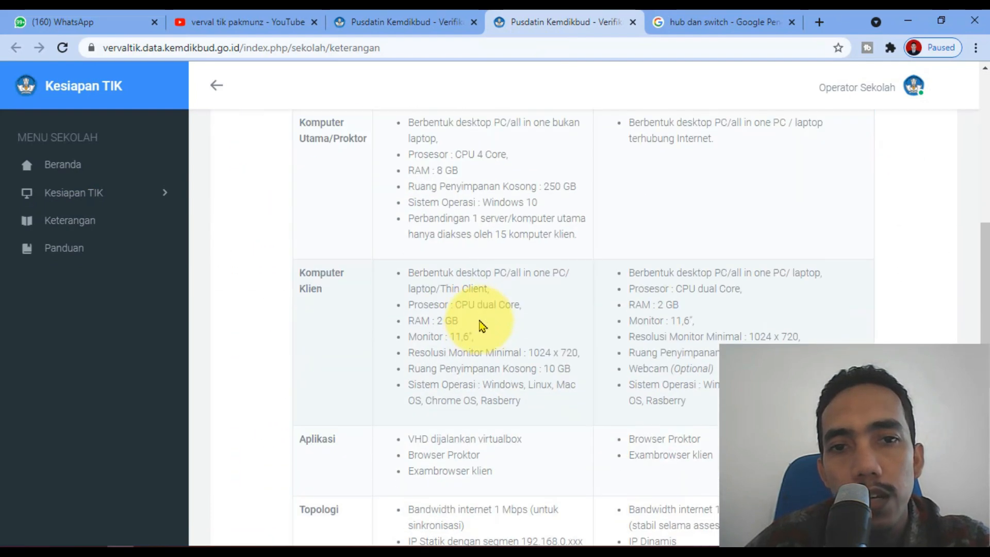
pyautogui.scroll(3, 492, 315)
pyautogui.scroll(-2, 587, 335)
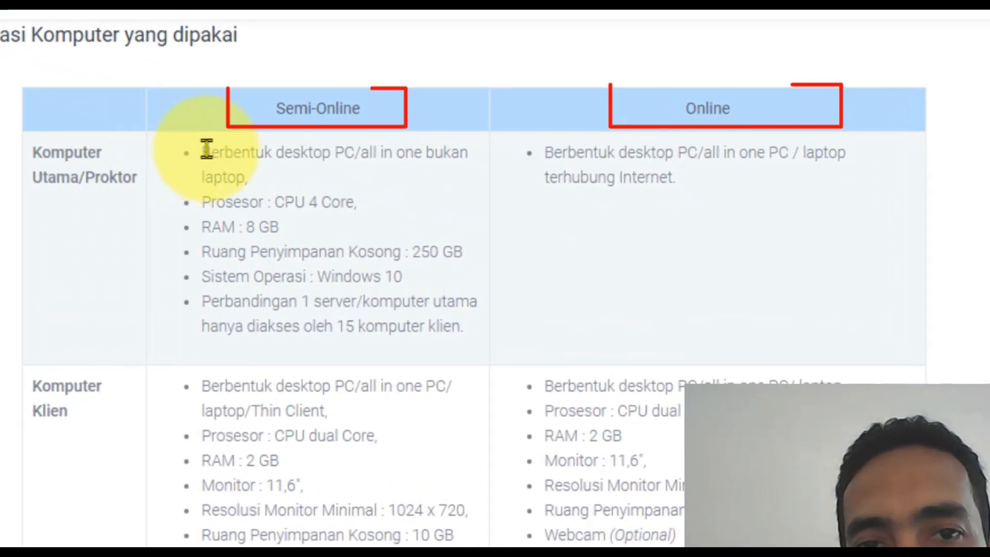
pyautogui.moveTo(206, 149); pyautogui.dragTo(586, 422)
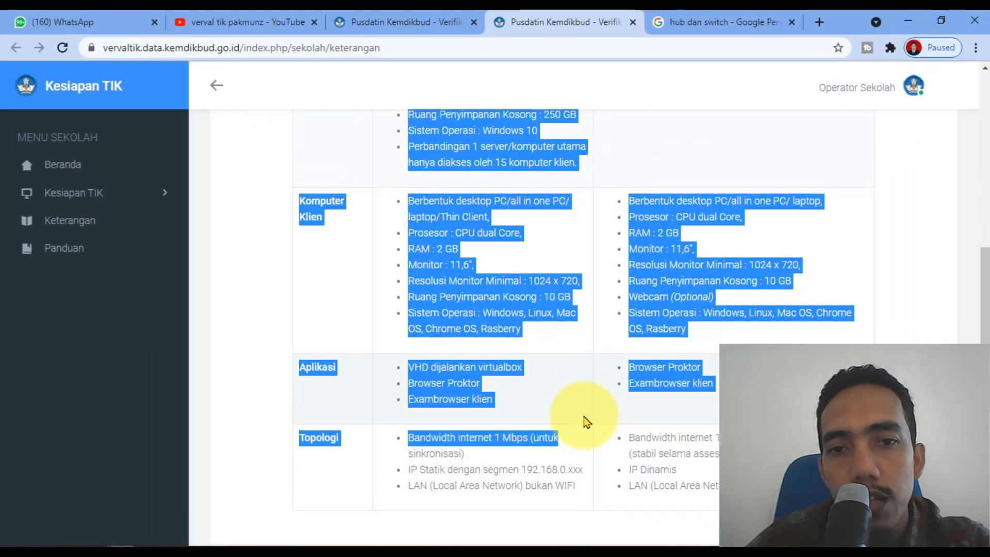
pyautogui.scroll(5, 587, 422)
# Highlight the Online column's requirements for Komputer Utama/Proktor, Komputer Klien and Topologi in the Keterangan II table
pyautogui.click(715, 397)
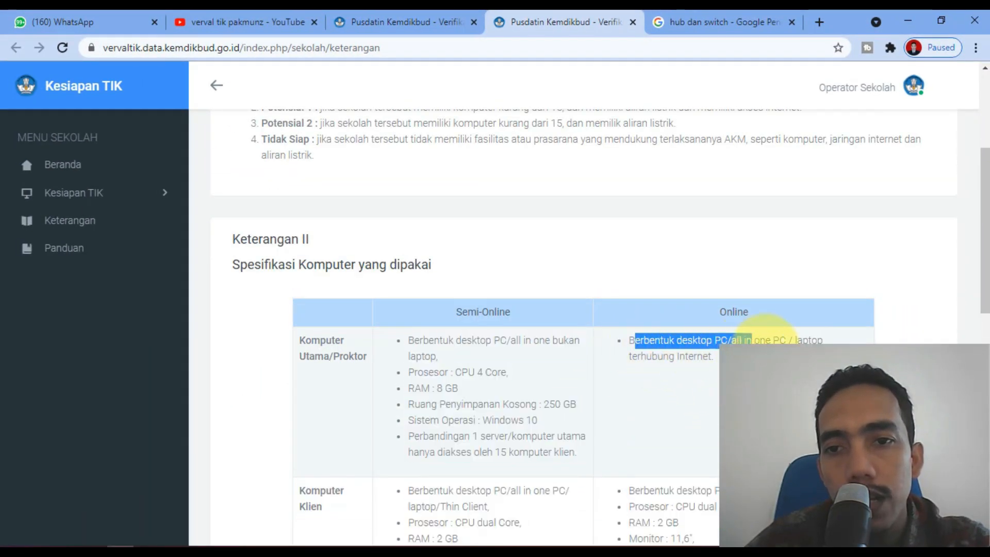
pyautogui.scroll(-4, 630, 302)
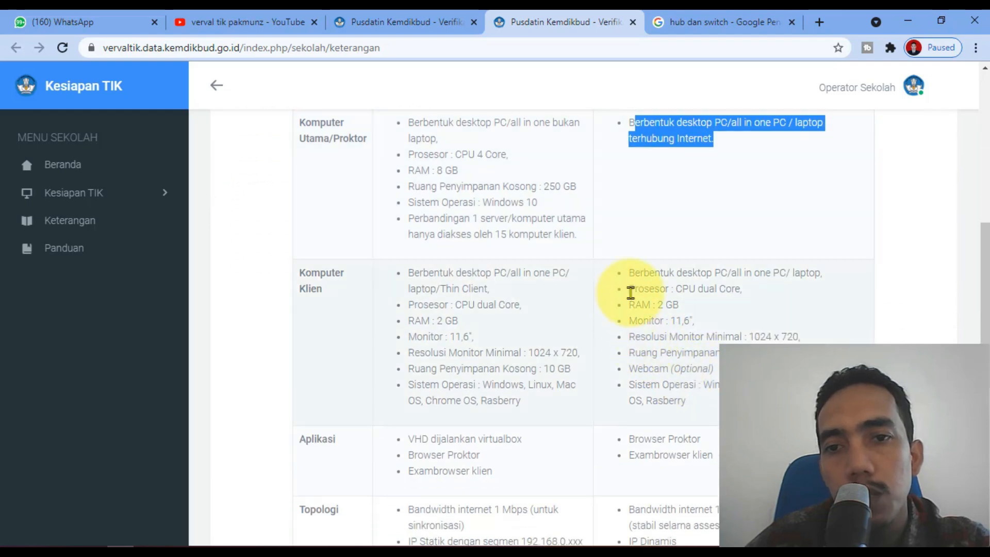
pyautogui.moveTo(631, 273); pyautogui.dragTo(718, 330)
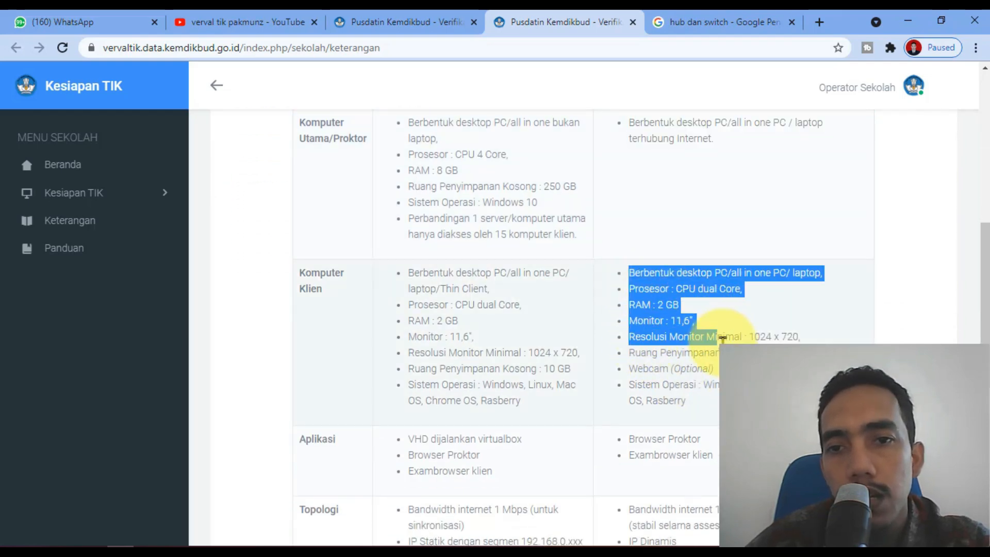
pyautogui.scroll(-5, 722, 423)
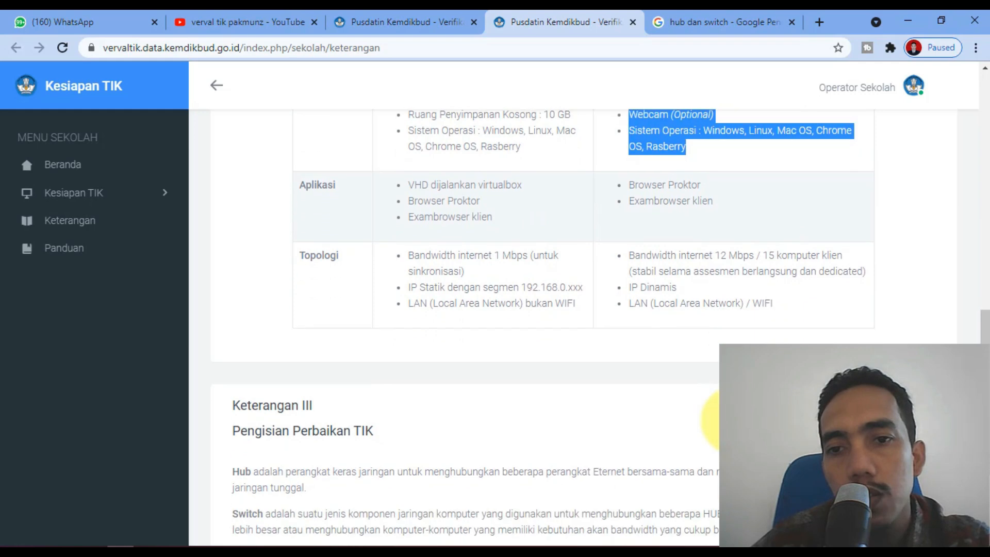
pyautogui.scroll(1, 716, 374)
pyautogui.moveTo(825, 335); pyautogui.dragTo(677, 305)
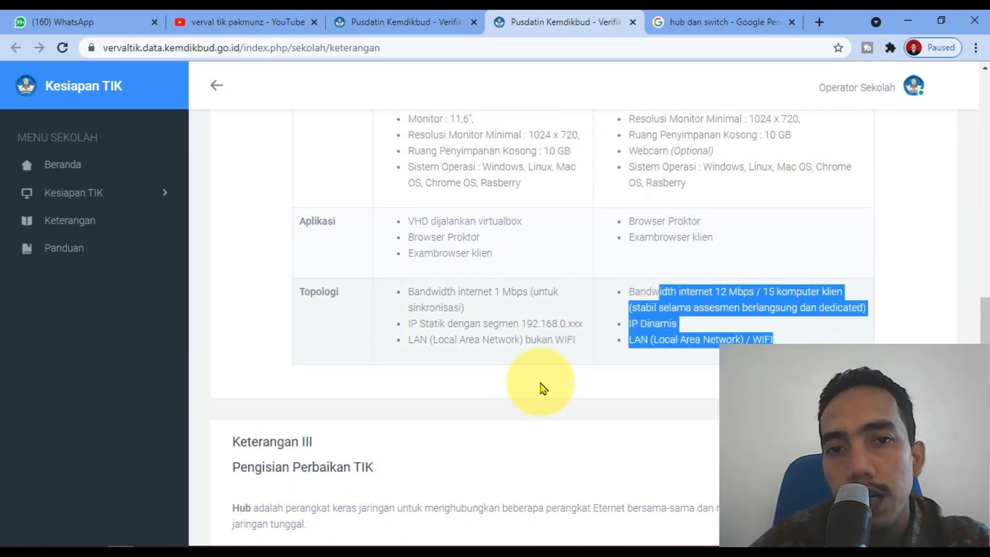
# Recheck the Semi-Online and Online computer specifications from the Topologi row back up to Komputer Utama/Proktor
pyautogui.scroll(1, 427, 387)
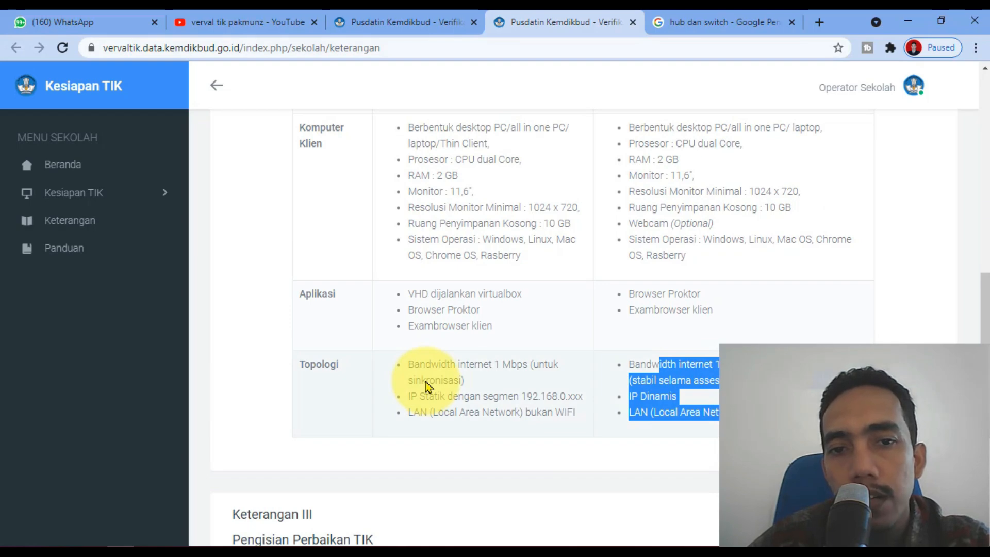
pyautogui.scroll(3, 426, 387)
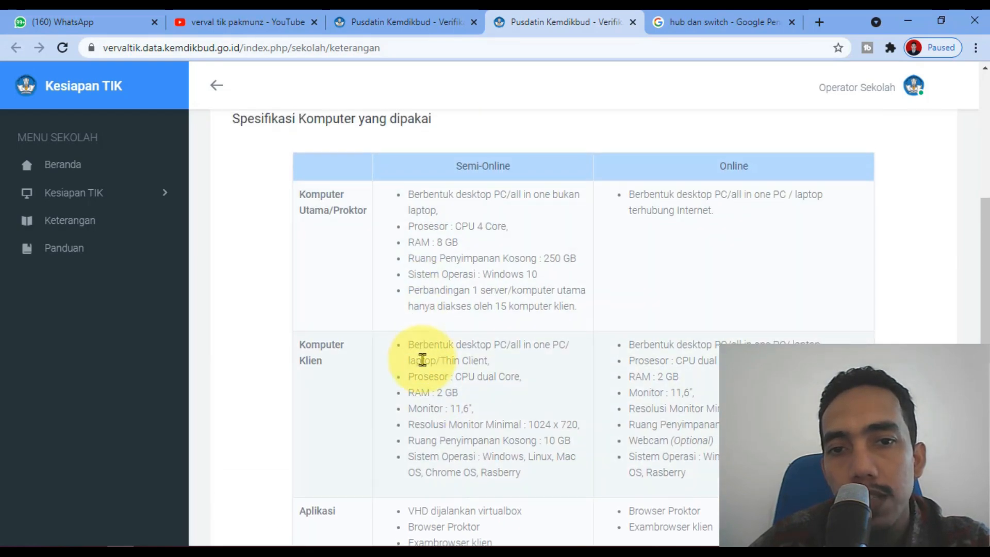
pyautogui.scroll(-4, 422, 360)
pyautogui.scroll(4, 511, 364)
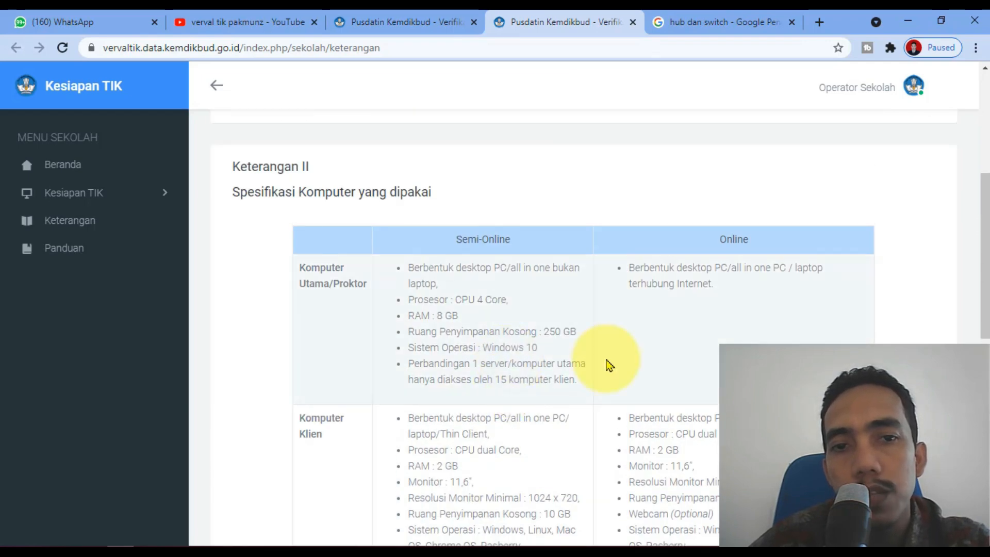
# Return to the readiness form and highlight the question on whether the school is willing to host others during AN
pyautogui.click(415, 21)
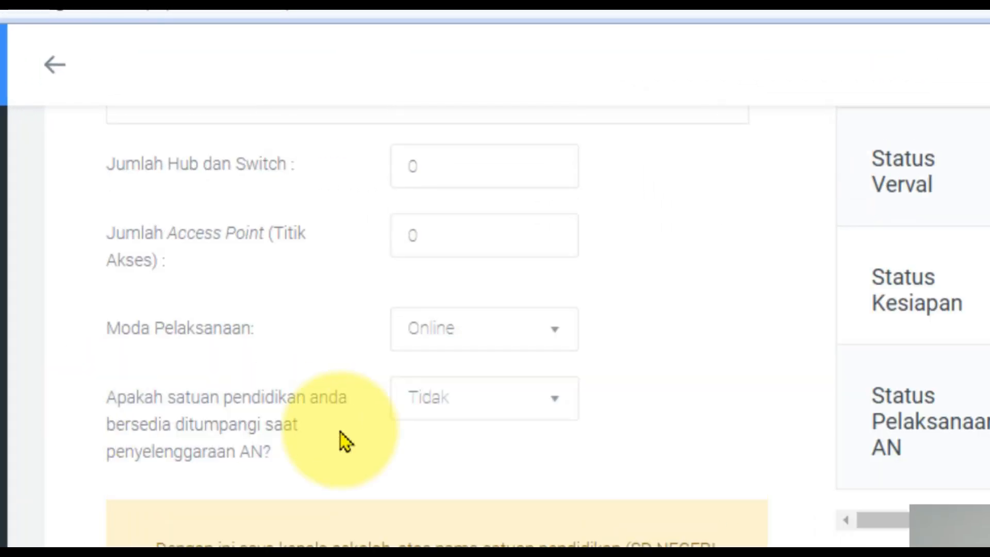
pyautogui.moveTo(340, 432); pyautogui.dragTo(78, 388)
pyautogui.click(296, 459)
pyautogui.click(77, 388)
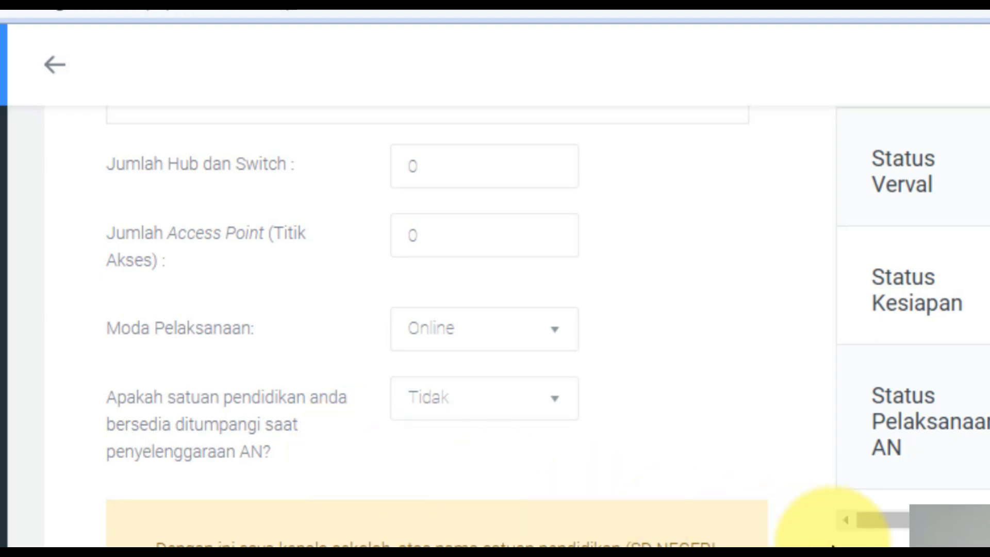
# Review the form from the declaration back up to the school's location map, and pan the map around the school marker
pyautogui.scroll(-5, 820, 515)
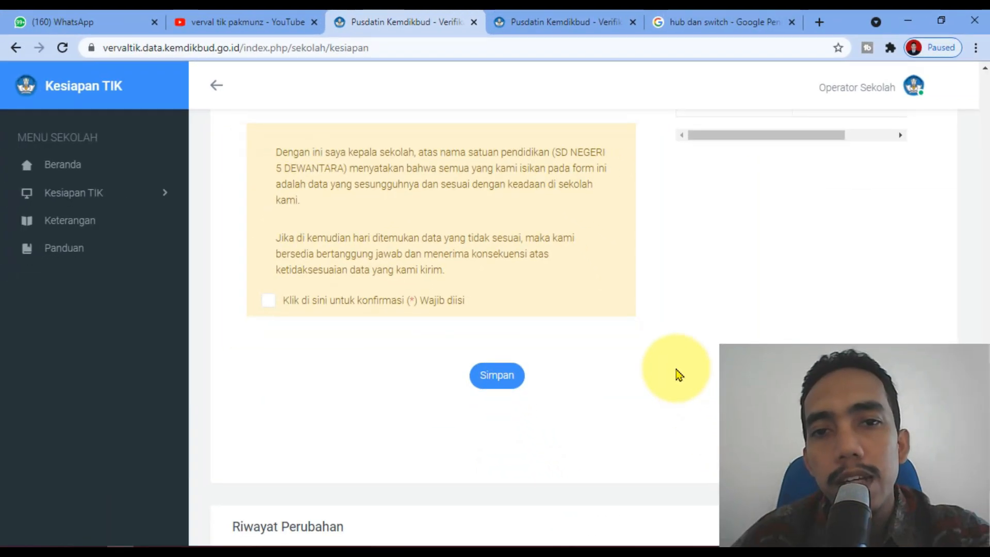
pyautogui.scroll(10, 722, 424)
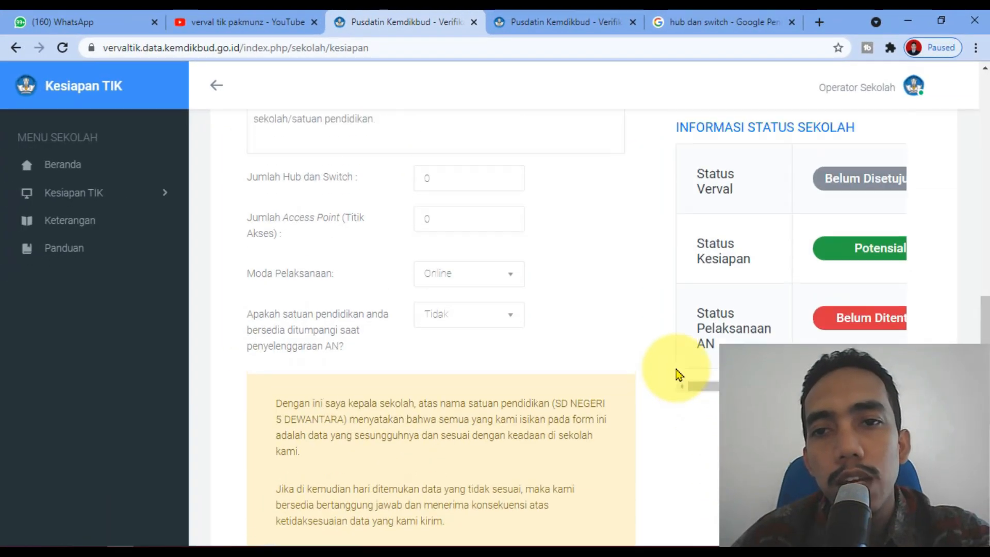
pyautogui.scroll(4, 684, 364)
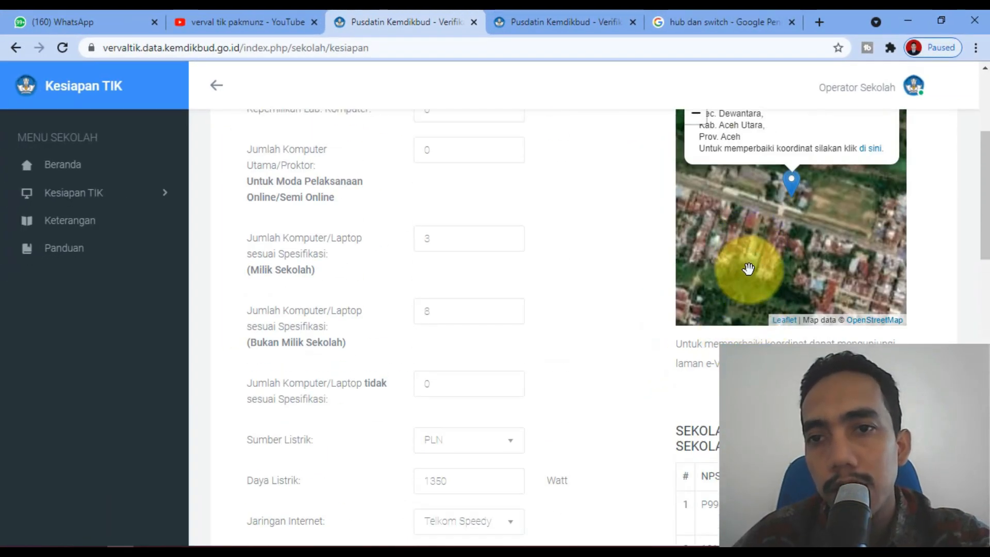
pyautogui.scroll(1, 747, 266)
pyautogui.moveTo(737, 171); pyautogui.dragTo(715, 253)
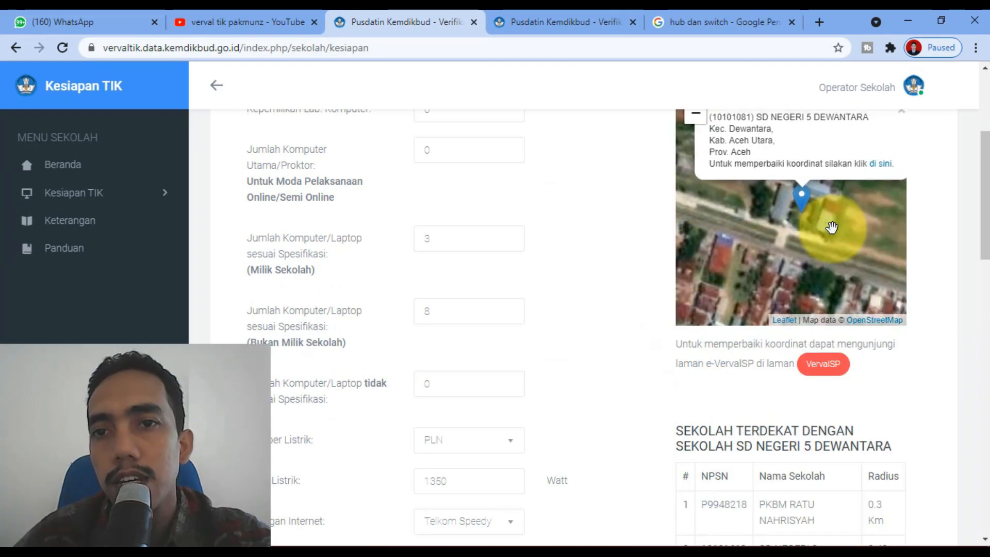
pyautogui.scroll(2, 972, 270)
# Examine the nearest schools table together with the Moda Pelaksanaan setting and the question on hosting other schools during AN
pyautogui.scroll(-10, 945, 394)
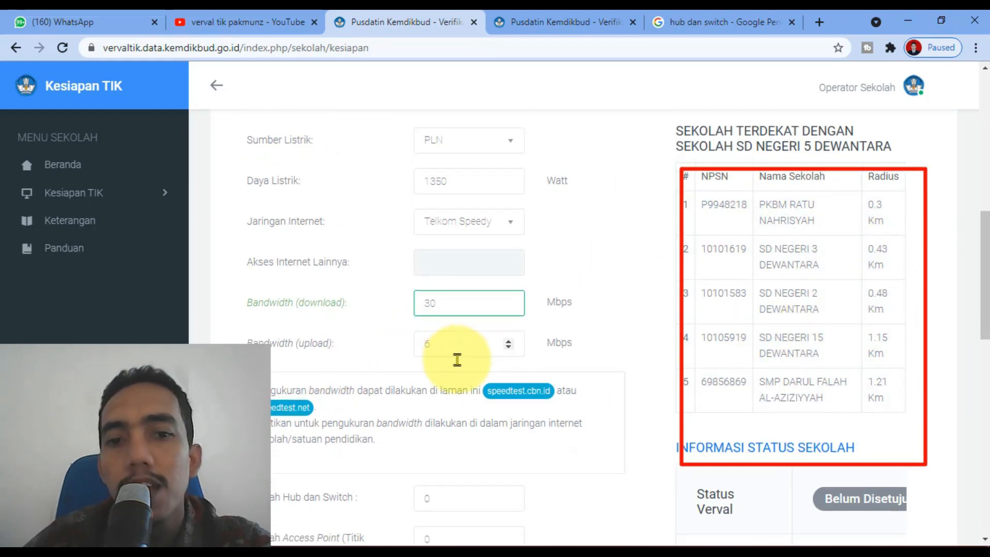
pyautogui.scroll(-5, 452, 354)
pyautogui.scroll(-4, 567, 412)
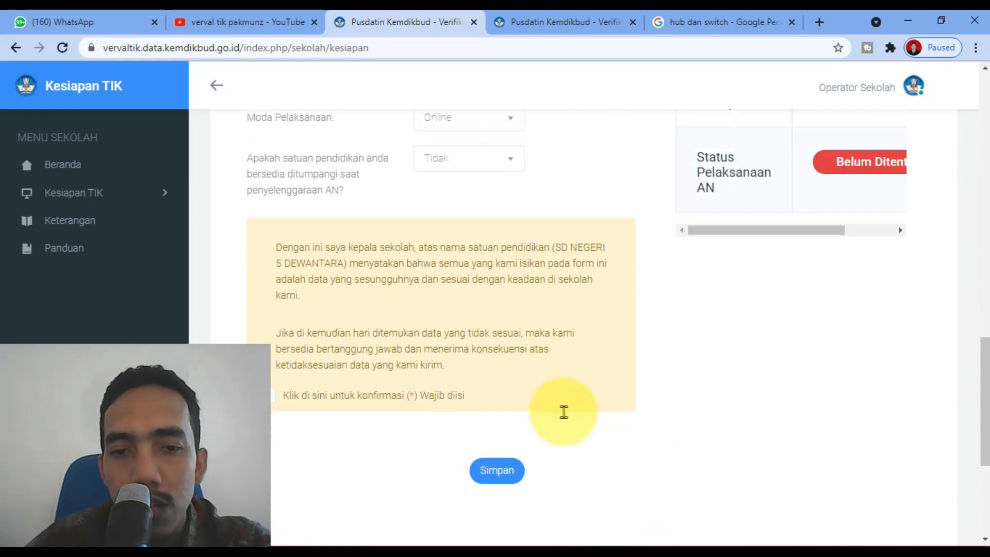
pyautogui.scroll(3, 482, 308)
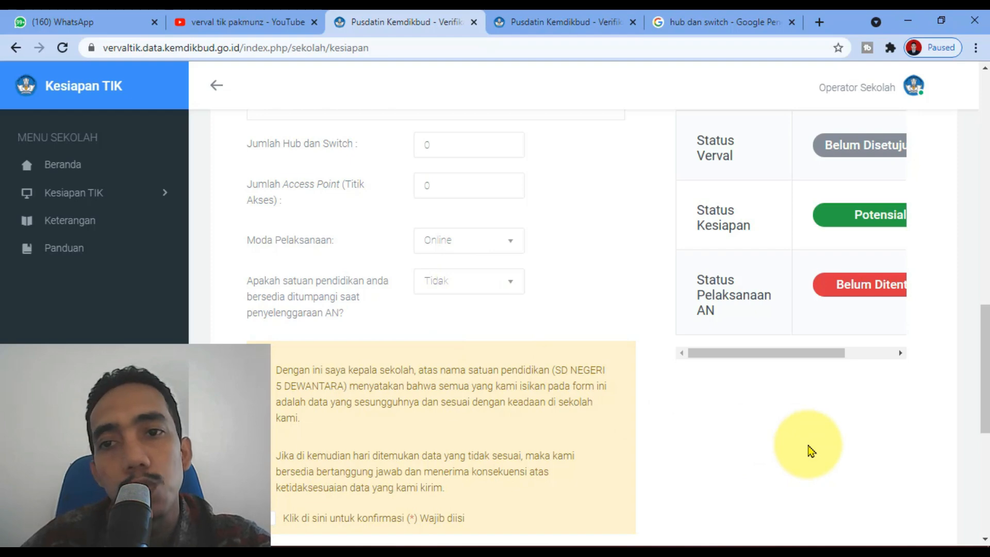
pyautogui.scroll(7, 810, 451)
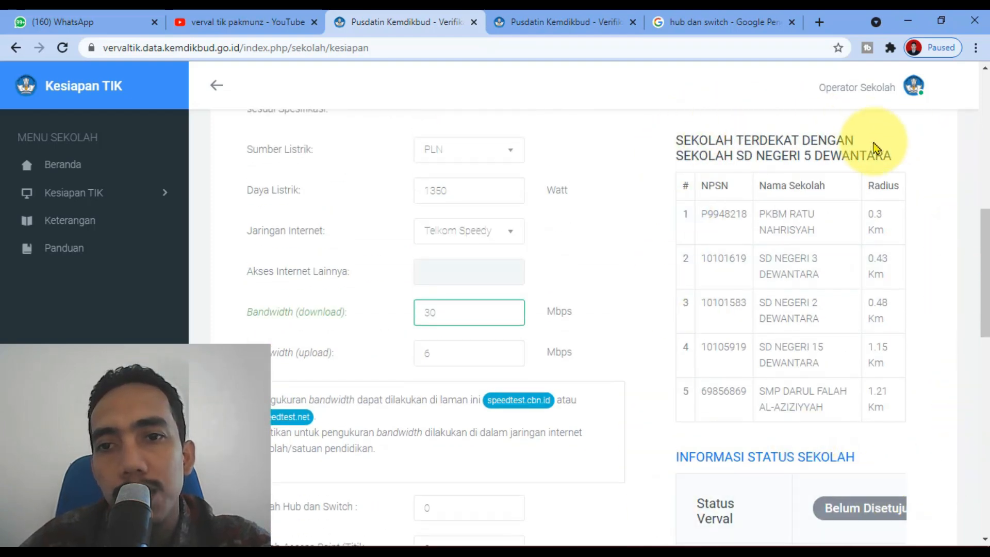
pyautogui.scroll(-4, 411, 465)
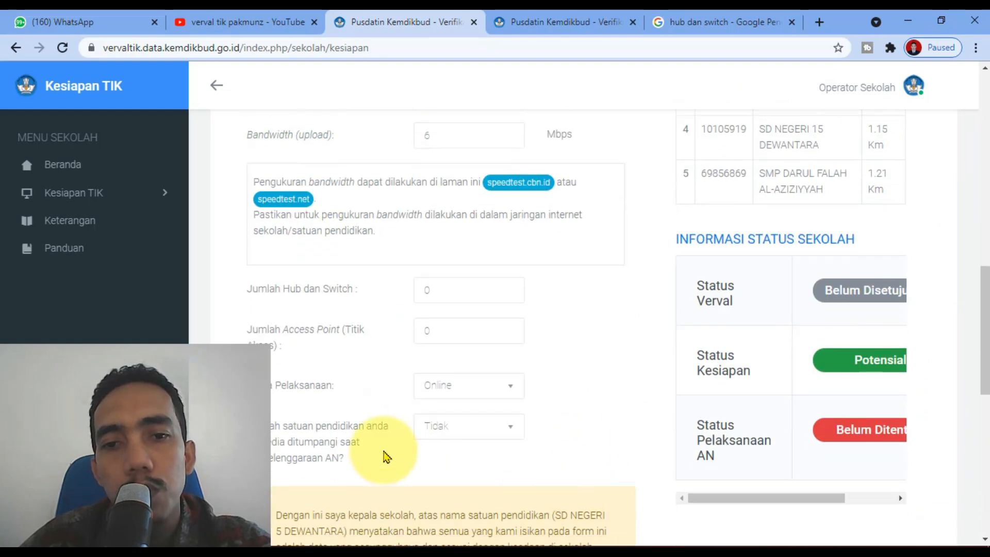
pyautogui.scroll(7, 495, 330)
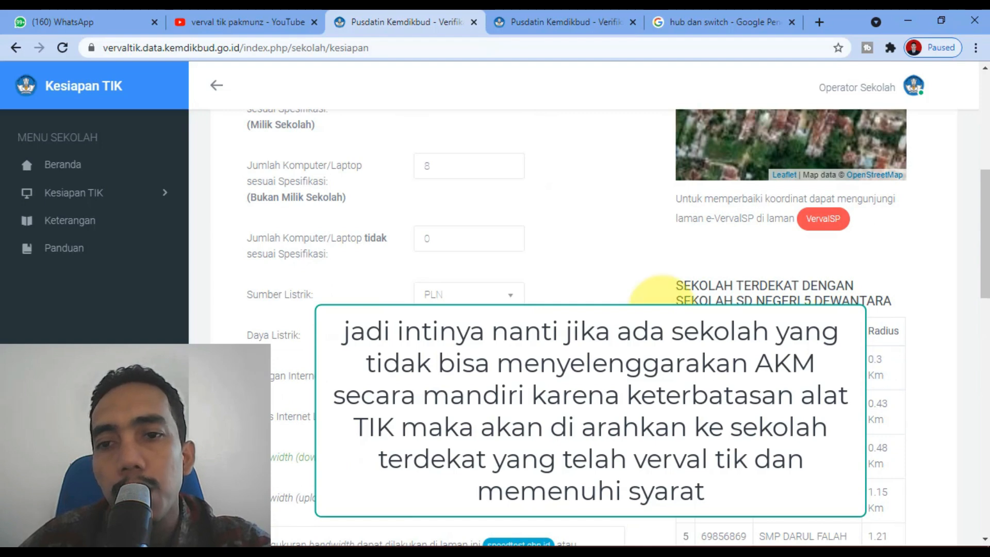
pyautogui.scroll(-9, 483, 377)
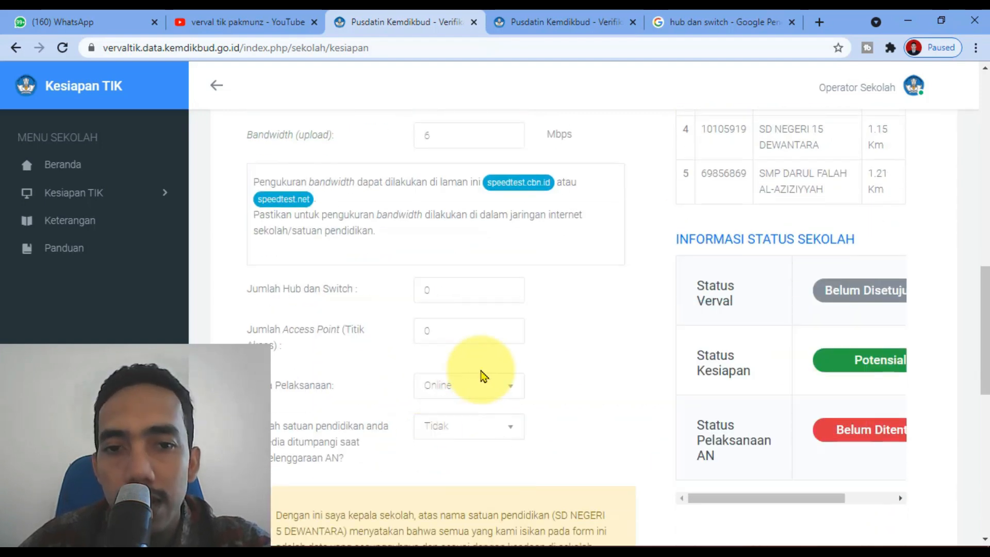
pyautogui.scroll(-3, 614, 400)
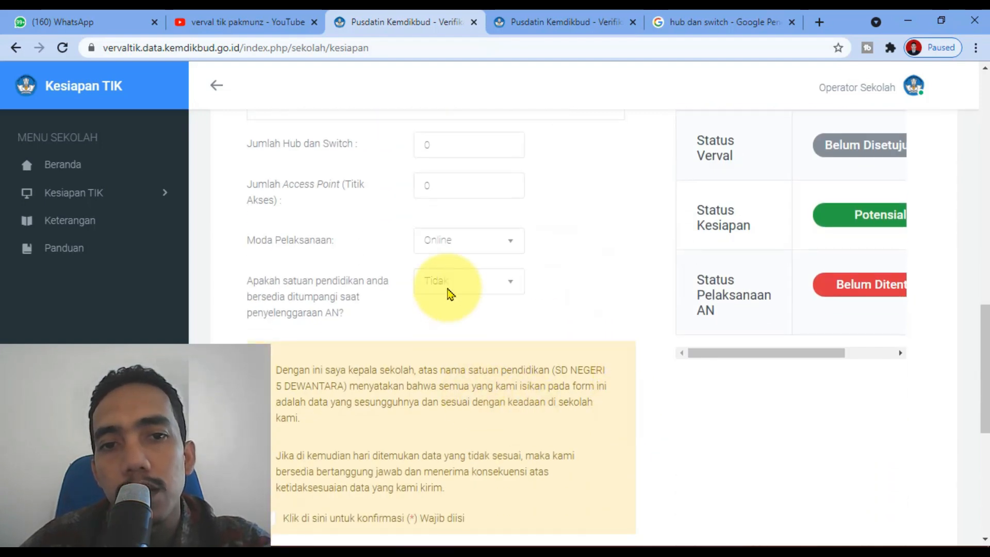
# Highlight the first school in the nearest schools table, and review the remaining fields down to the declaration
pyautogui.scroll(7, 751, 405)
pyautogui.moveTo(786, 213); pyautogui.dragTo(851, 224)
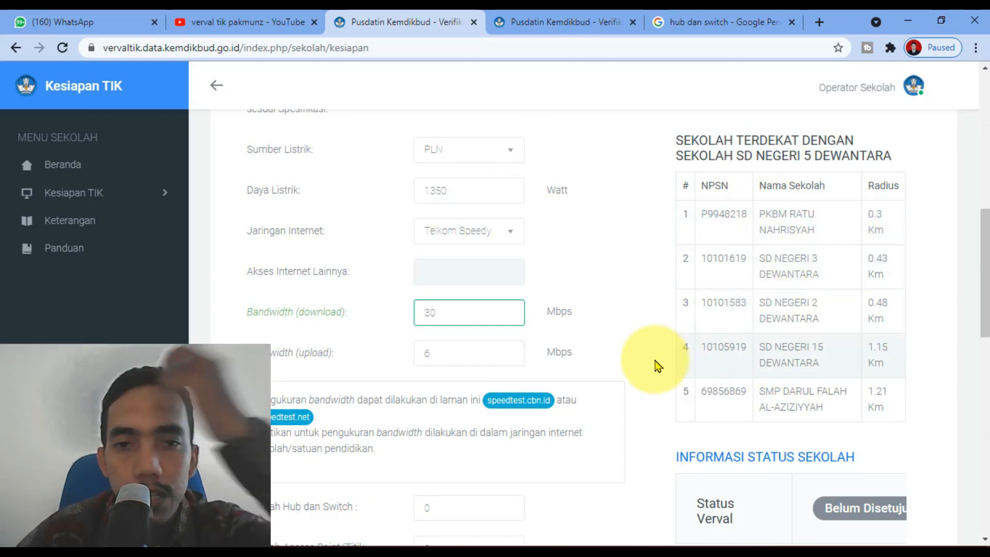
pyautogui.scroll(-4, 611, 377)
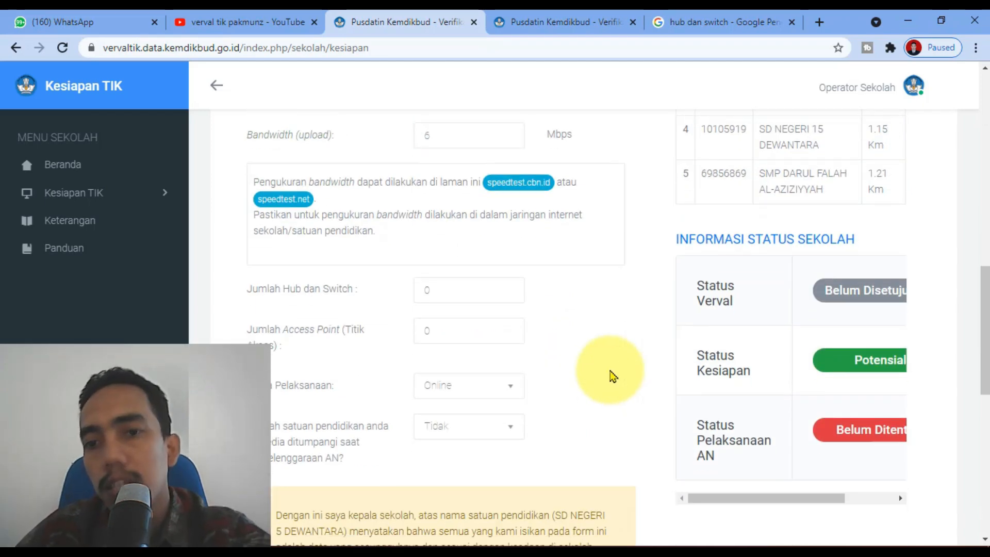
pyautogui.scroll(-3, 612, 376)
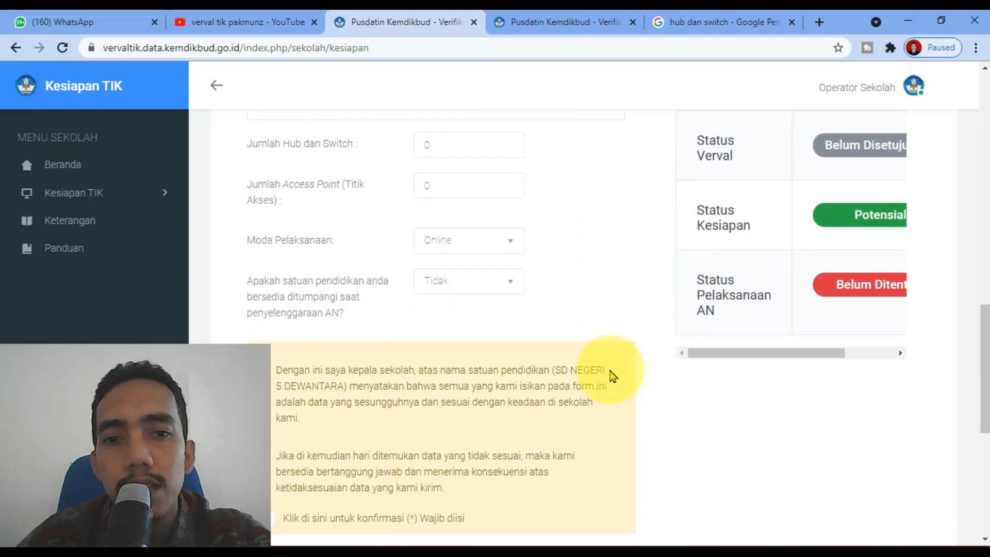
pyautogui.scroll(-4, 611, 376)
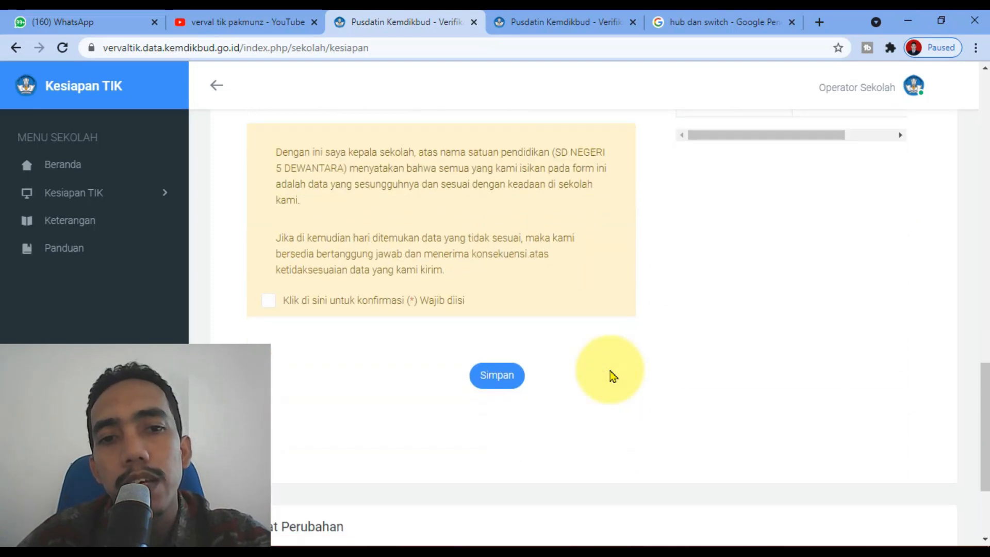
# Examine the Verval, Kesiapan and Pelaksanaan AN statuses under Informasi Status Sekolah, including the table's cut-off part
pyautogui.scroll(8, 612, 377)
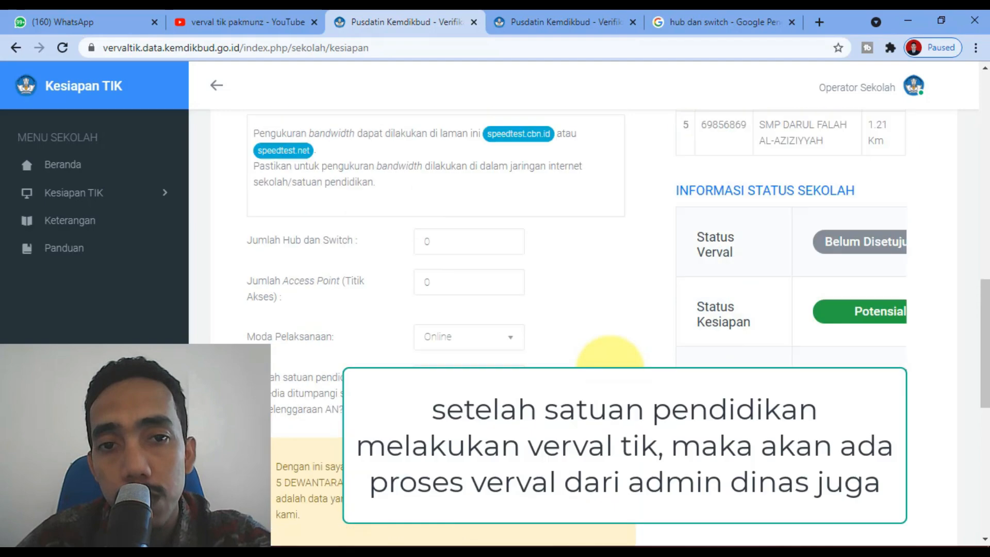
pyautogui.scroll(-4, 611, 376)
pyautogui.scroll(1, 667, 230)
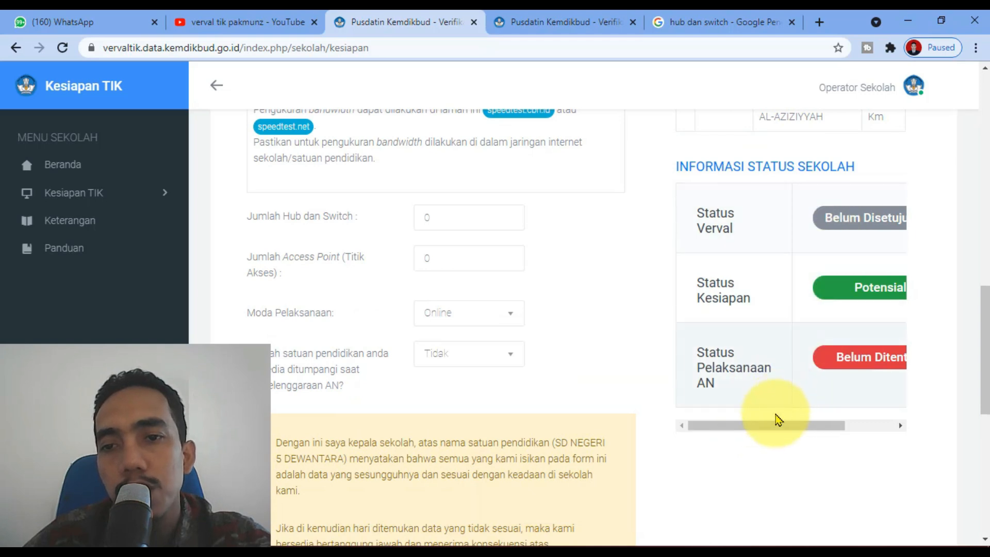
pyautogui.moveTo(773, 426); pyautogui.dragTo(747, 397)
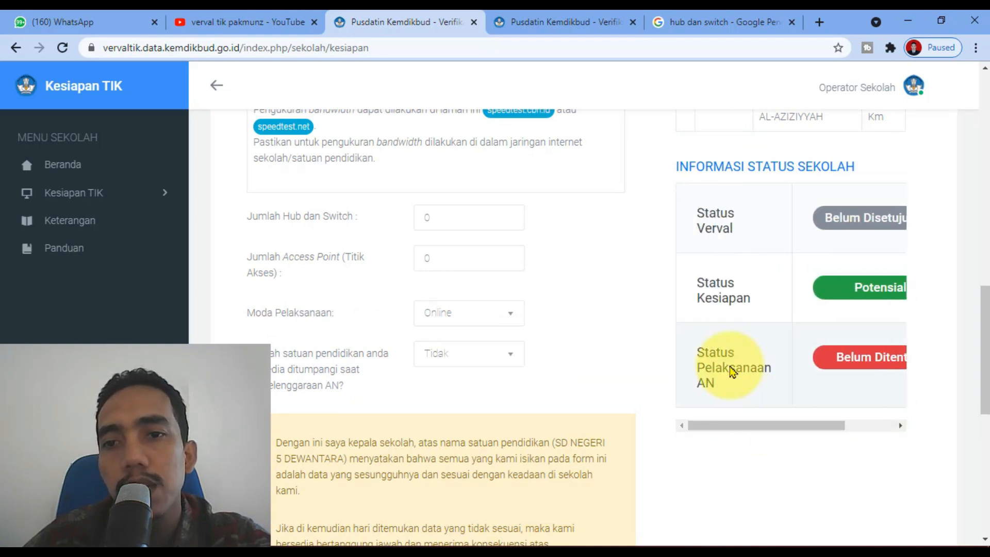
pyautogui.scroll(-1, 784, 298)
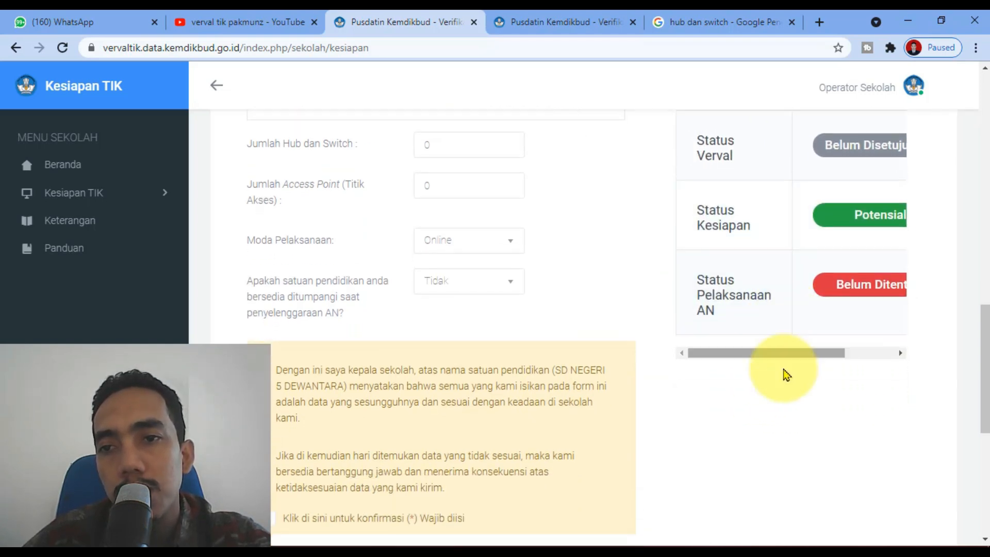
pyautogui.moveTo(766, 359); pyautogui.dragTo(677, 347)
# Tick the required confirmation checkbox in the principal's declaration of the readiness form
pyautogui.scroll(-7, 276, 400)
pyautogui.scroll(7, 382, 338)
pyautogui.scroll(-3, 532, 394)
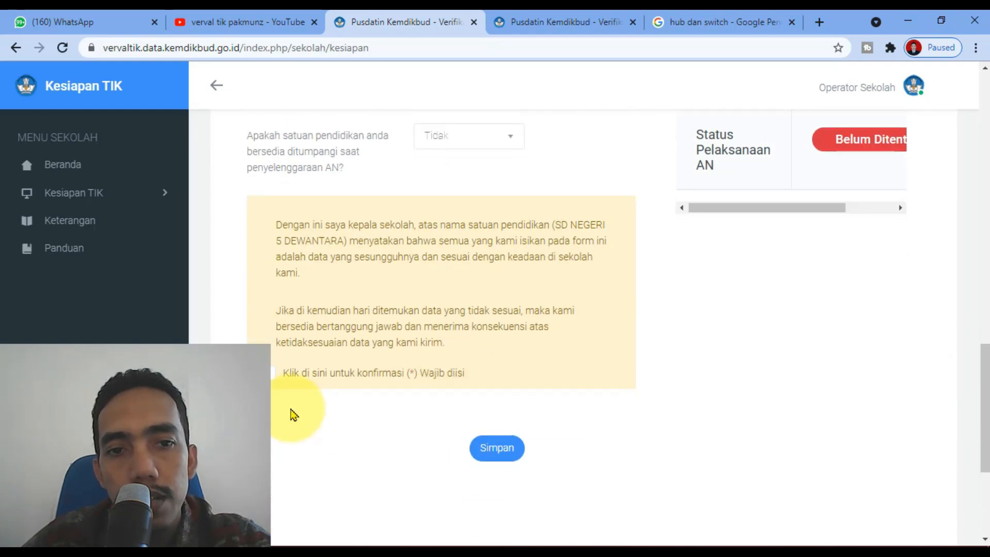
pyautogui.click(274, 375)
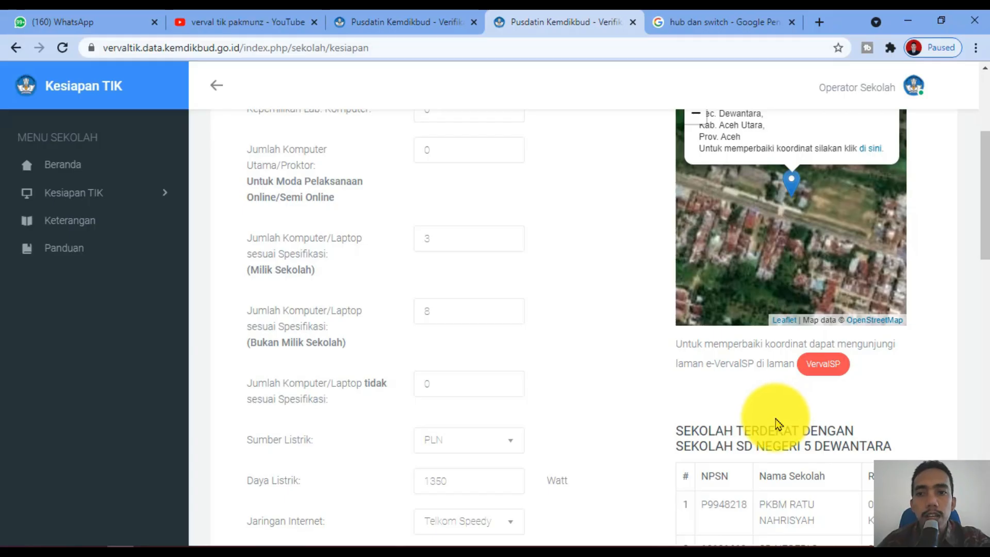
# Open the VervalSP site from the school's coordinate section and log in to the school account
pyautogui.scroll(1, 742, 429)
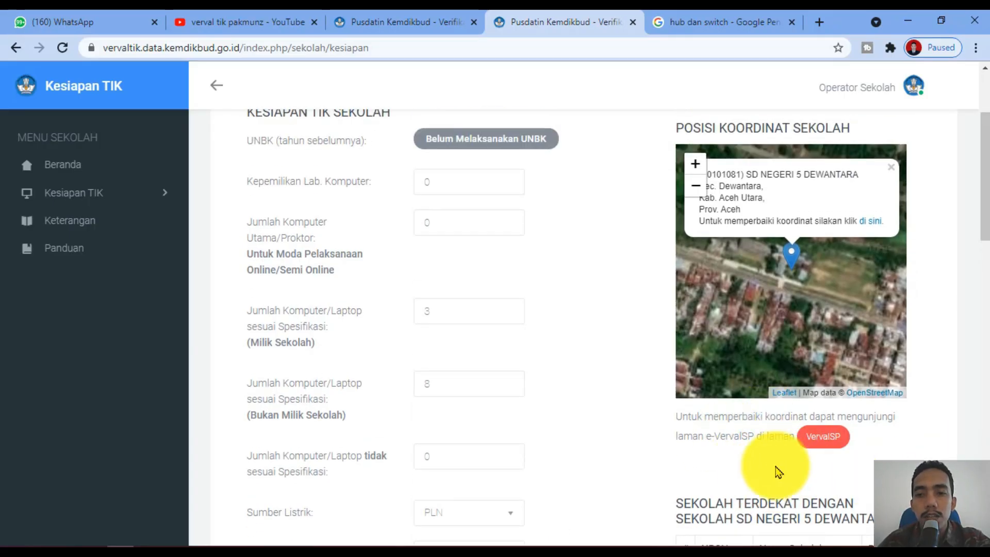
pyautogui.click(822, 441)
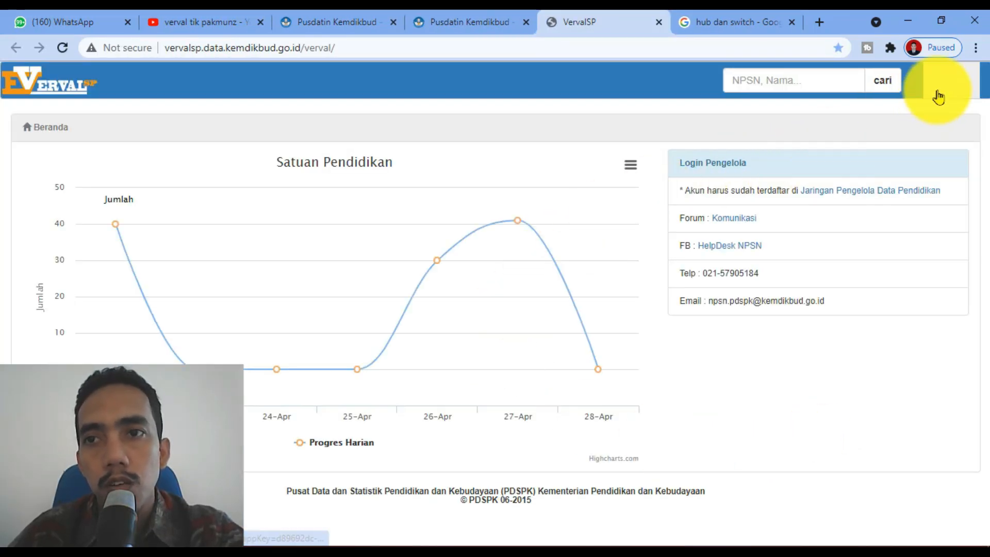
pyautogui.click(939, 97)
pyautogui.click(740, 254)
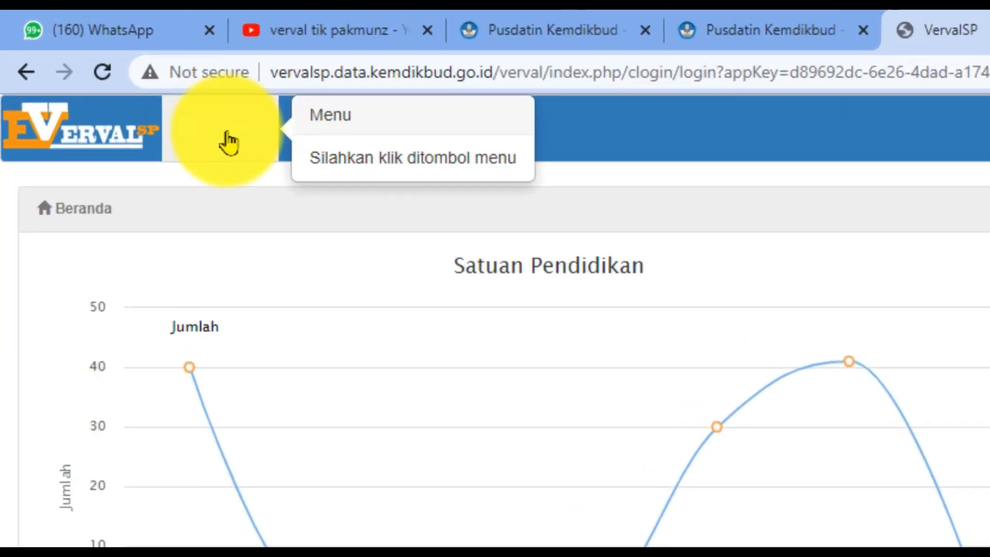
# Open the Spasial data correction page, centre the map on the school's marker in close-up and dismiss the Google Maps notice
pyautogui.click(139, 95)
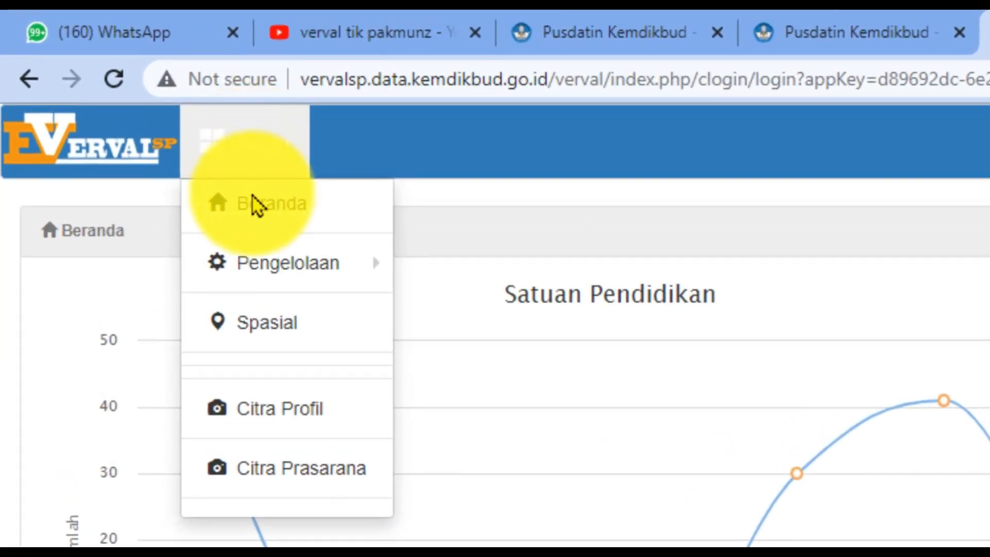
pyautogui.click(258, 334)
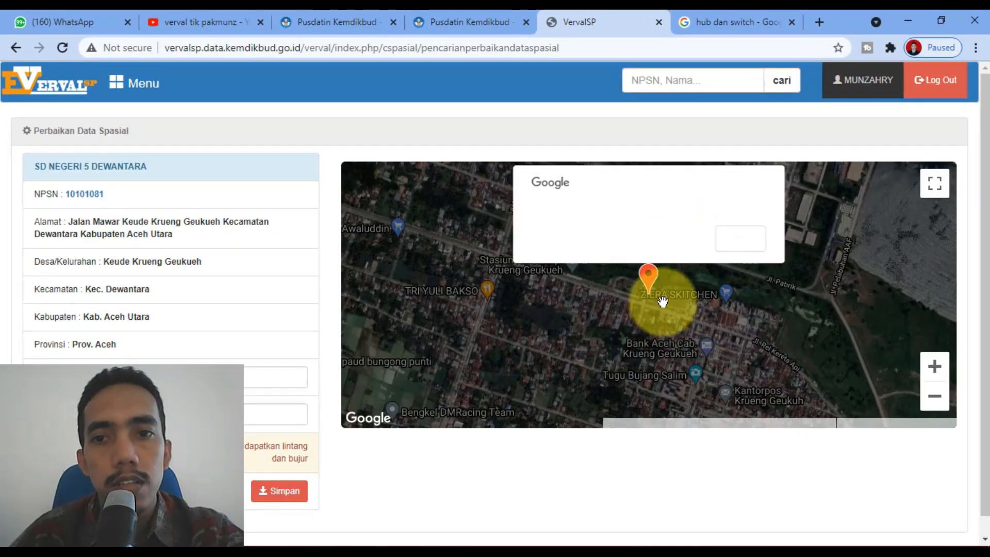
pyautogui.scroll(4, 660, 299)
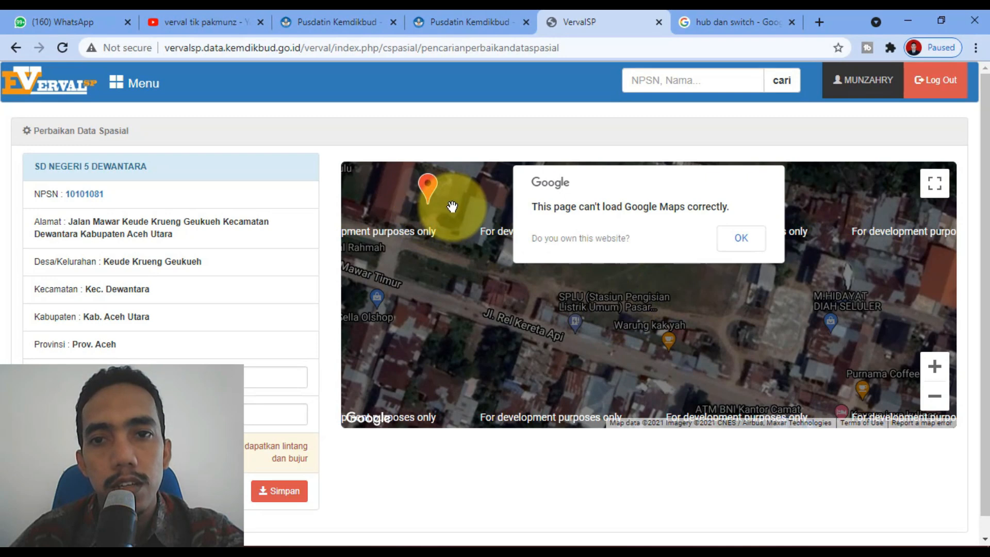
pyautogui.moveTo(432, 198); pyautogui.dragTo(569, 221)
pyautogui.click(748, 242)
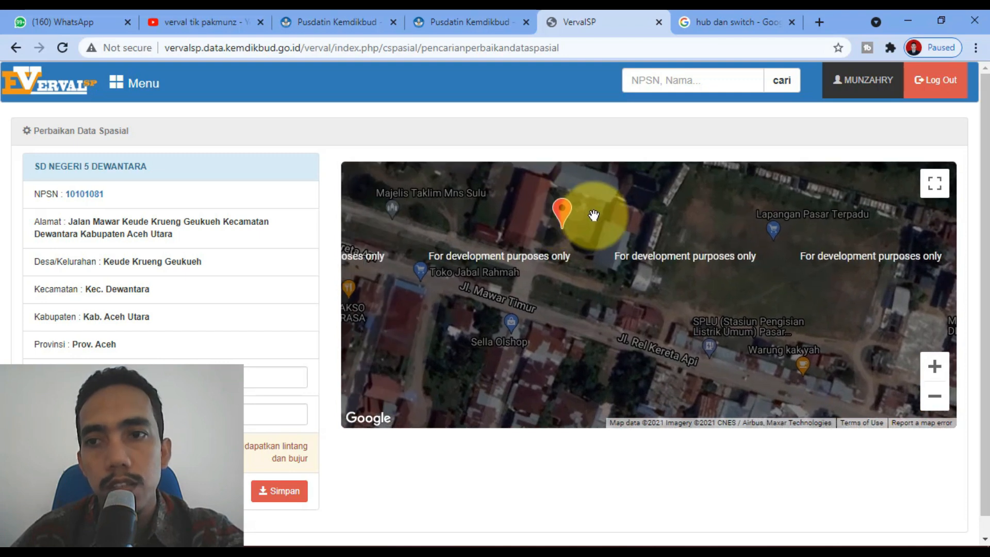
# Try several map points for the school's location, ending at about 5.24320, 97.02294, and close the VervalSP page without saving
pyautogui.click(574, 282)
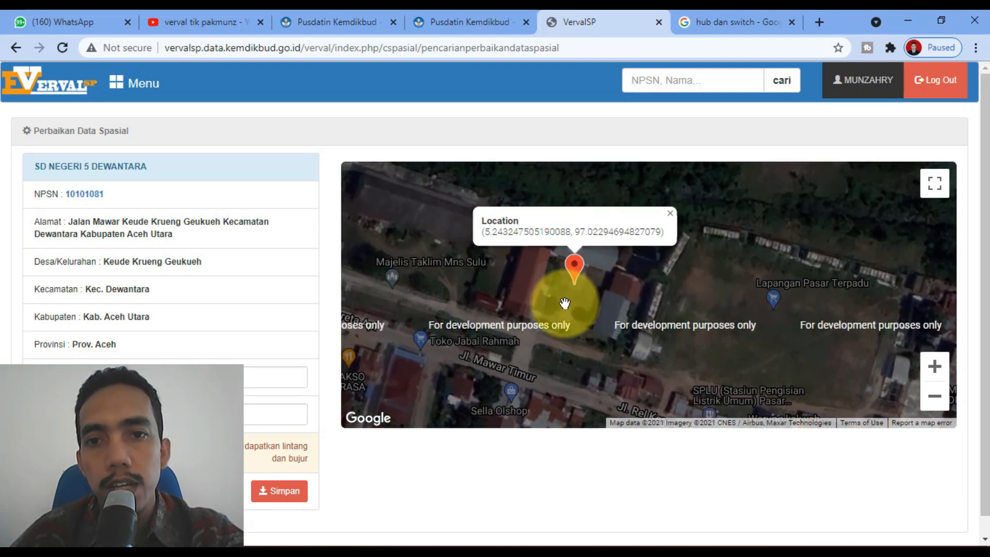
pyautogui.click(563, 301)
pyautogui.click(742, 262)
pyautogui.click(563, 281)
pyautogui.click(572, 319)
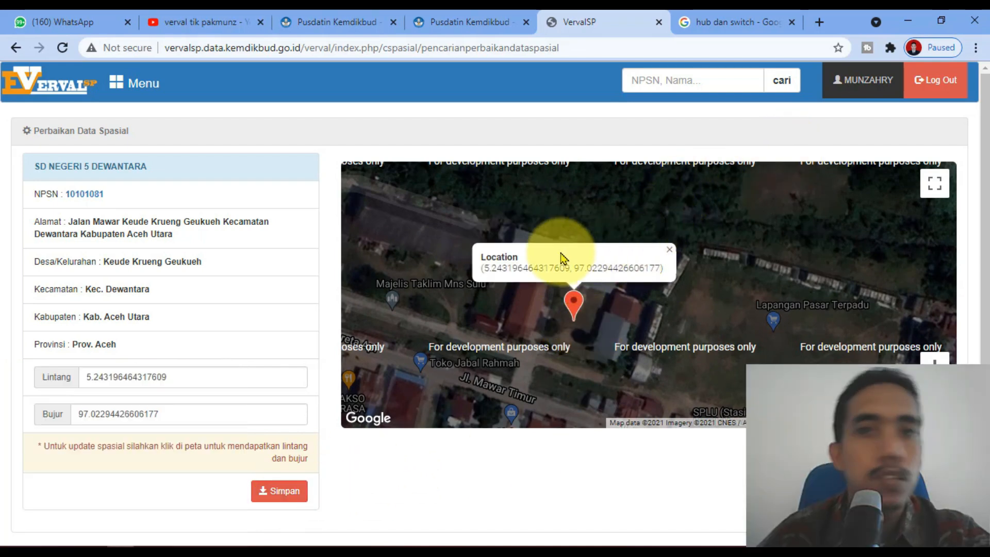
pyautogui.click(658, 22)
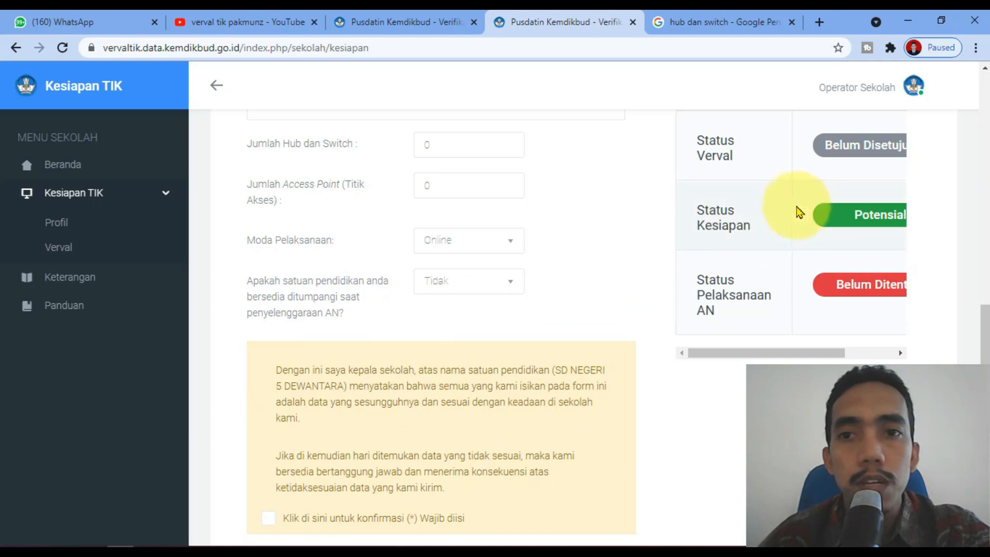
# Log out of the Operator Sekolah account on the Verval TIK site and close the Informasi notice
pyautogui.moveTo(778, 355); pyautogui.dragTo(596, 360)
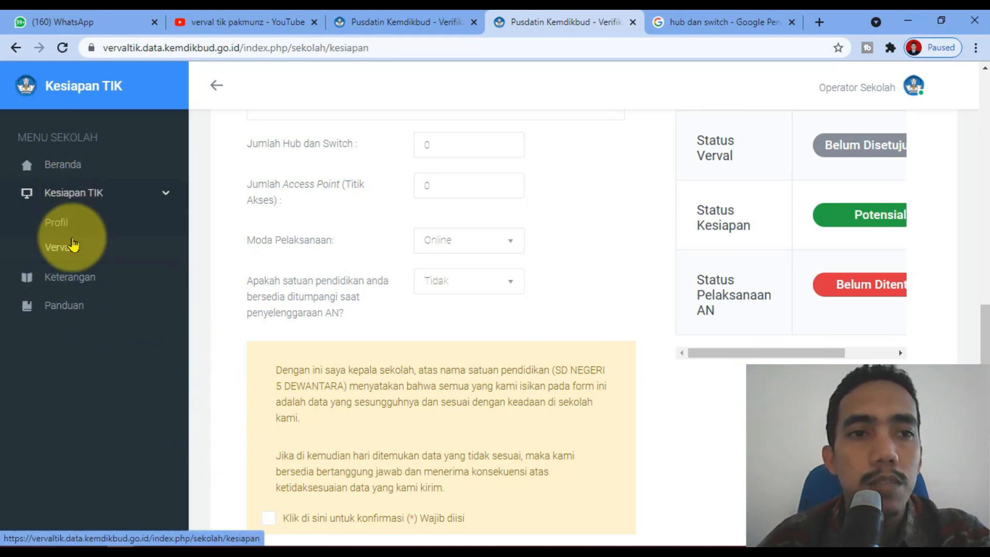
pyautogui.click(864, 91)
pyautogui.click(809, 200)
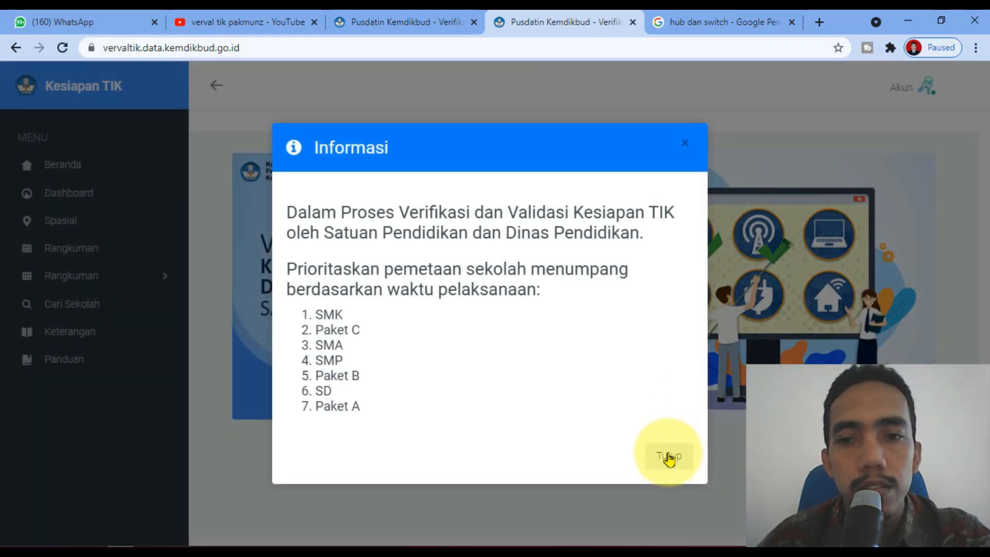
pyautogui.click(668, 457)
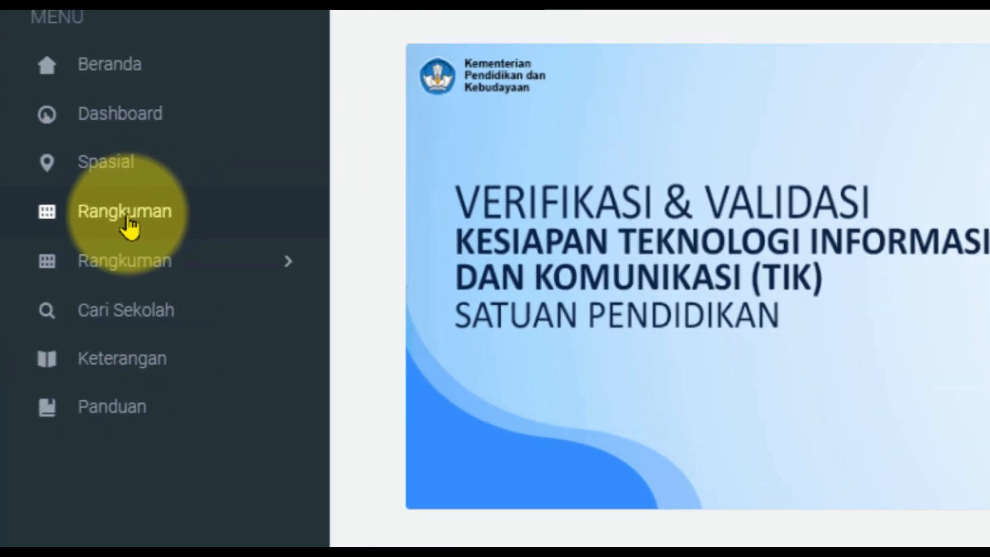
# Open the national Rangkuman summary and go through Prov. Aceh down to the Kab. Aceh Utara table
pyautogui.click(173, 198)
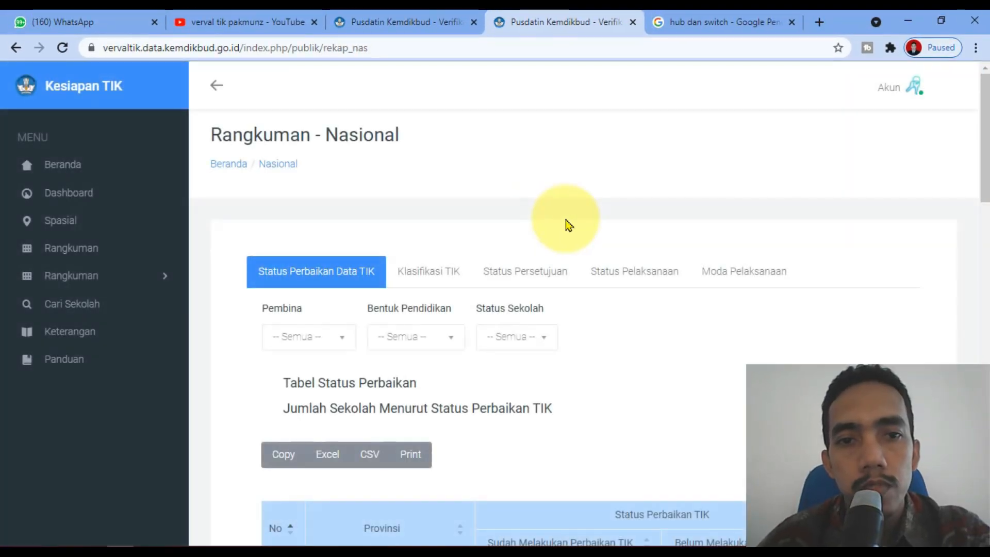
pyautogui.scroll(-4, 515, 238)
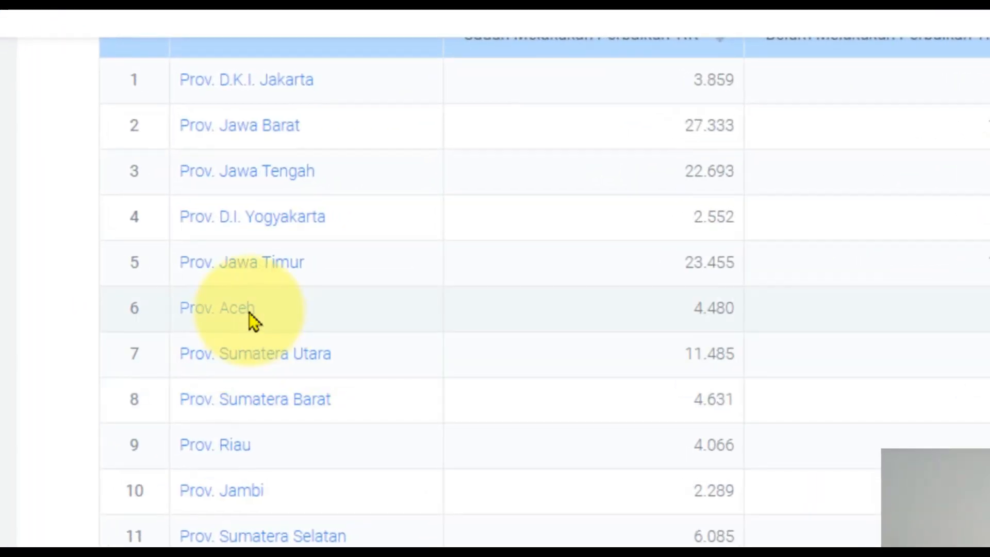
pyautogui.click(249, 312)
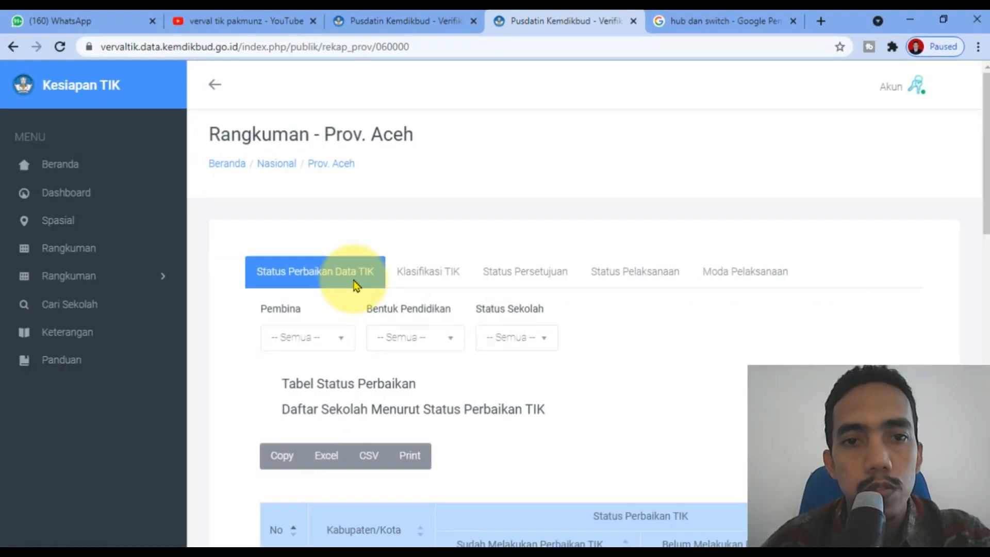
pyautogui.scroll(-5, 361, 299)
pyautogui.click(353, 340)
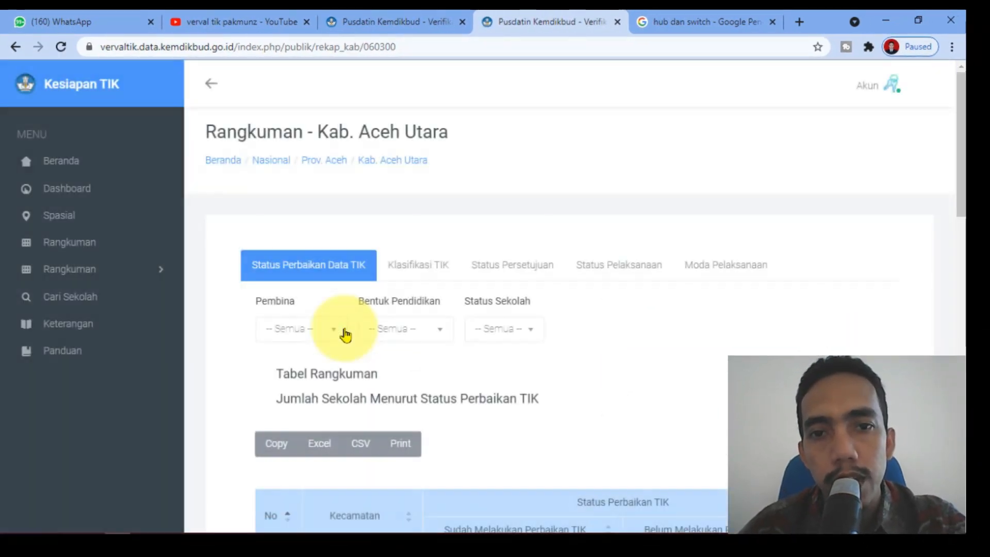
# Find Kec. Dewantara in the Kab. Aceh Utara table and open its list of schools
pyautogui.scroll(-6, 310, 361)
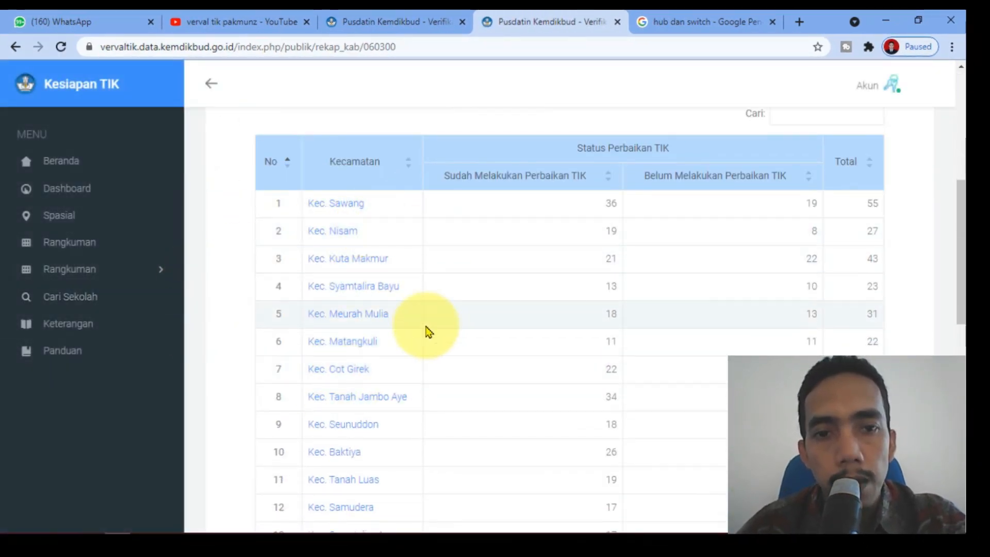
pyautogui.scroll(-3, 428, 350)
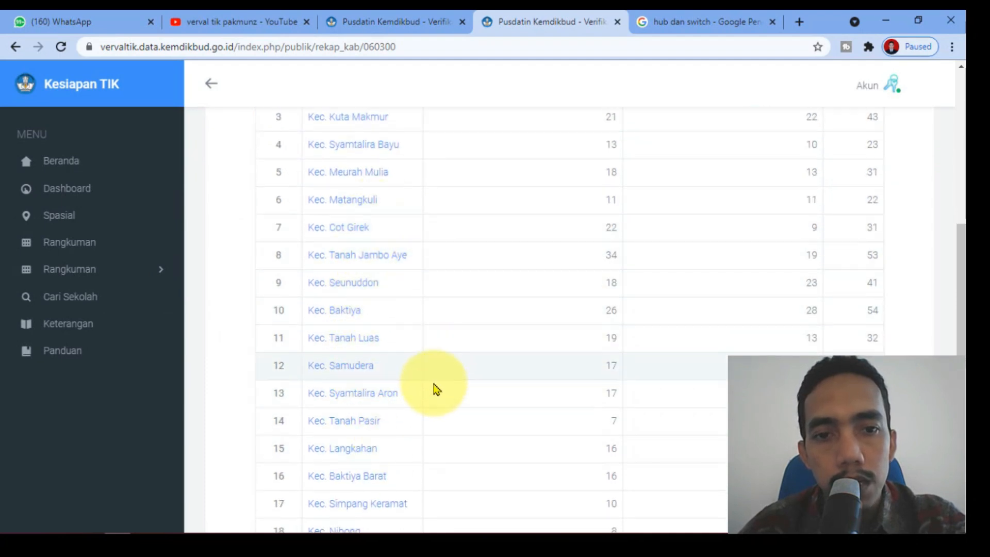
pyautogui.scroll(-3, 392, 417)
pyautogui.scroll(-4, 377, 346)
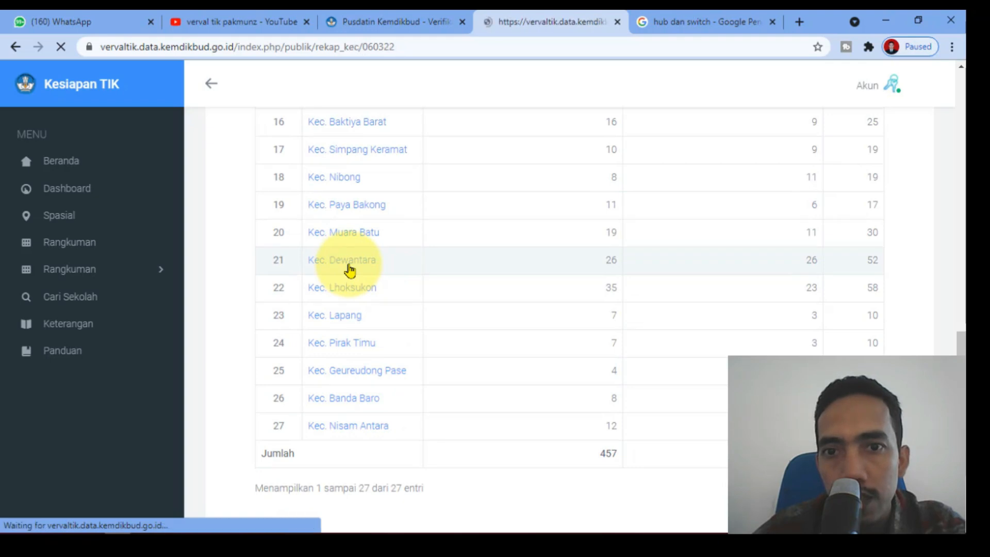
# Find SD NEGERI 5 DEWANTARA in the Status Perbaikan TIK list and open its Kesiapan TIK profile
pyautogui.scroll(-2, 464, 320)
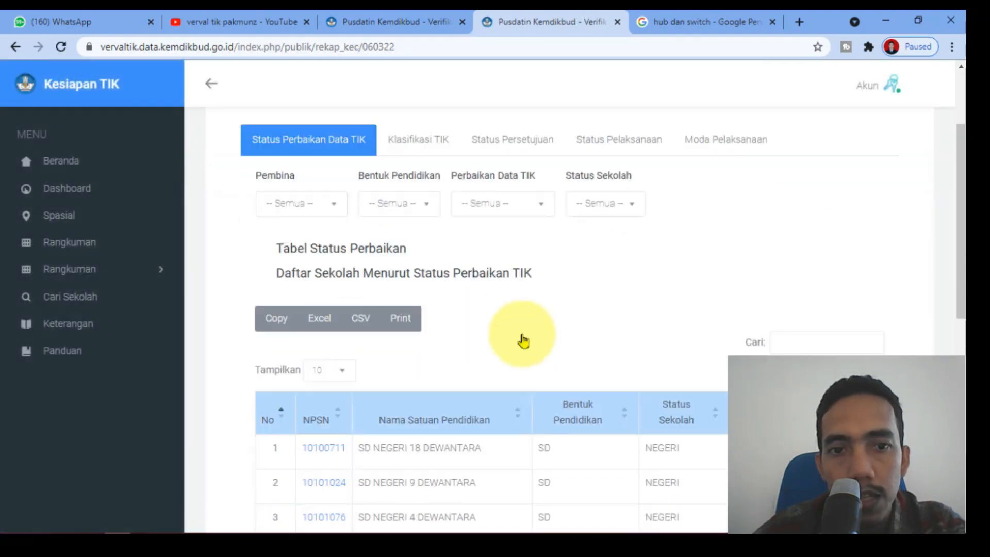
pyautogui.scroll(-4, 515, 335)
pyautogui.scroll(-1, 590, 346)
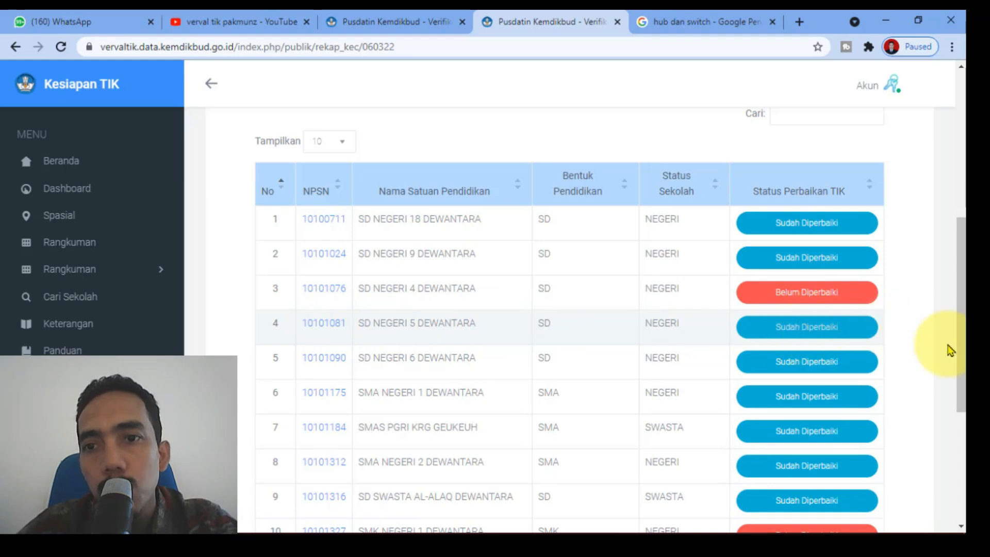
pyautogui.click(313, 334)
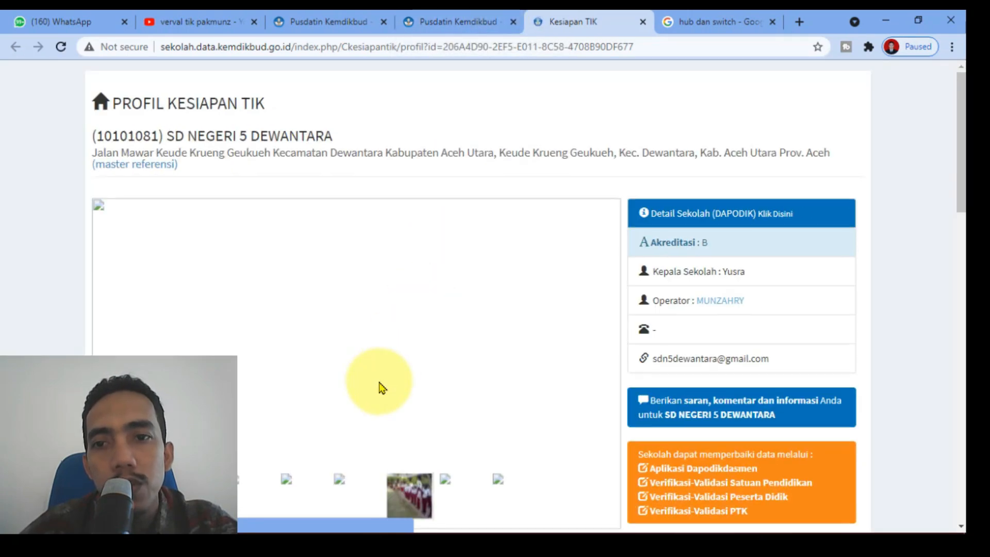
# Examine the Variabel Kesiapan TIK table in the school's profile, highlighting the internet network and electricity row
pyautogui.scroll(-10, 619, 426)
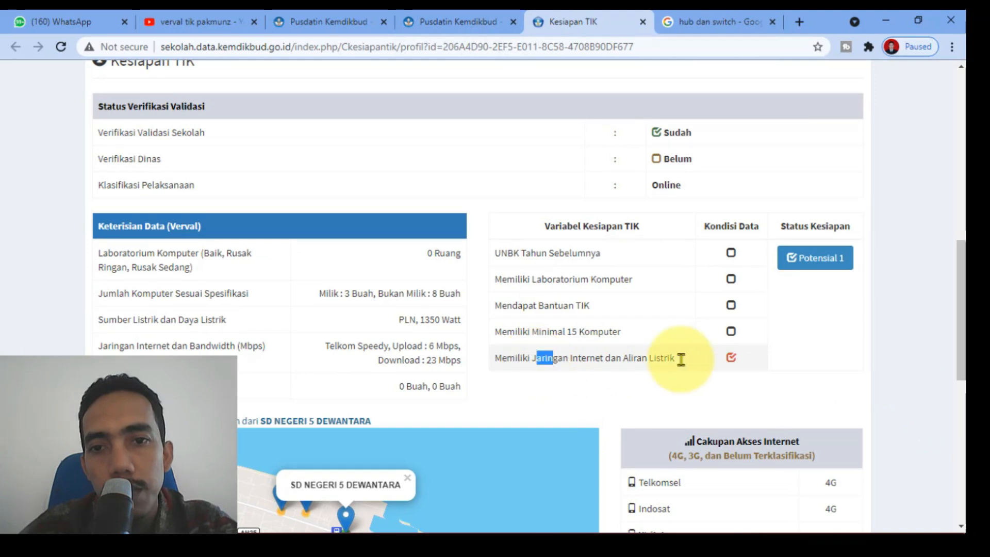
pyautogui.moveTo(681, 359); pyautogui.dragTo(822, 368)
pyautogui.click(830, 357)
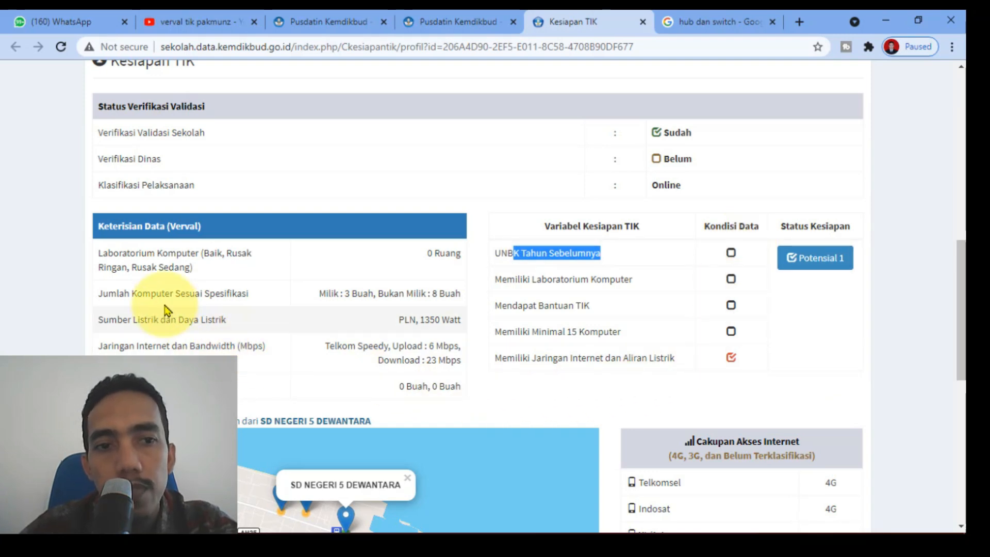
# Compare the computer laboratory and computer count entries under Keterisian Data (Verval) with the readiness variables by highlighting them
pyautogui.moveTo(122, 255); pyautogui.dragTo(580, 281)
pyautogui.click(586, 274)
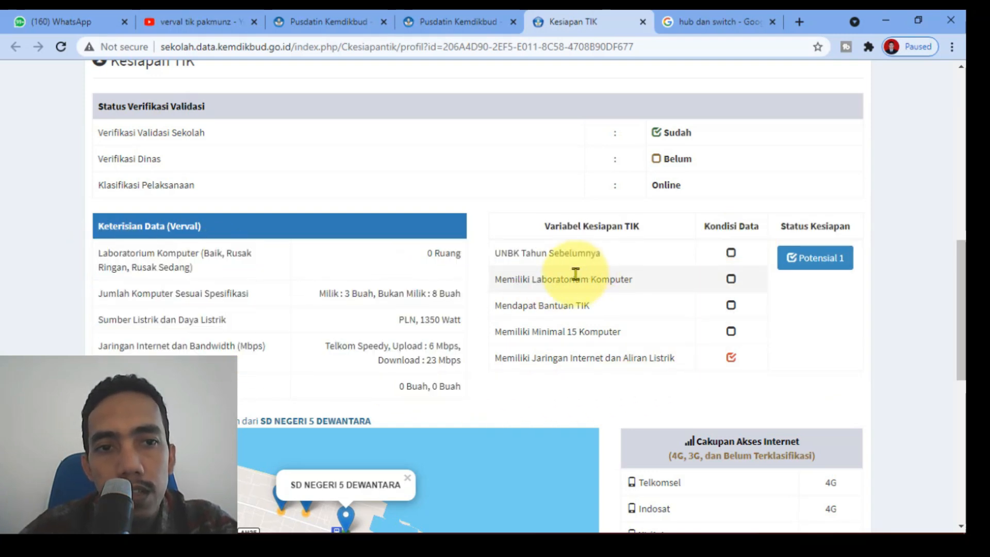
pyautogui.moveTo(104, 253); pyautogui.dragTo(313, 273)
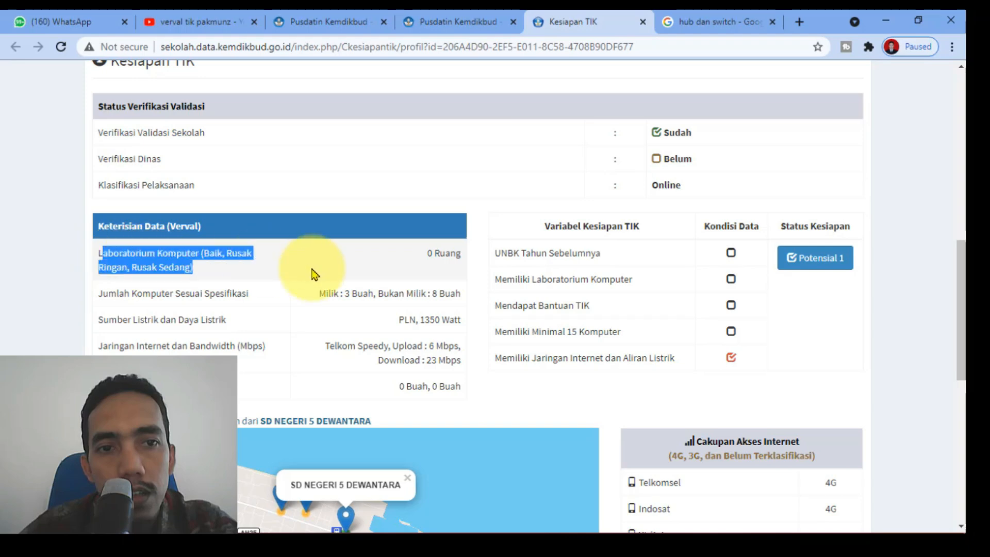
pyautogui.moveTo(106, 292); pyautogui.dragTo(504, 310)
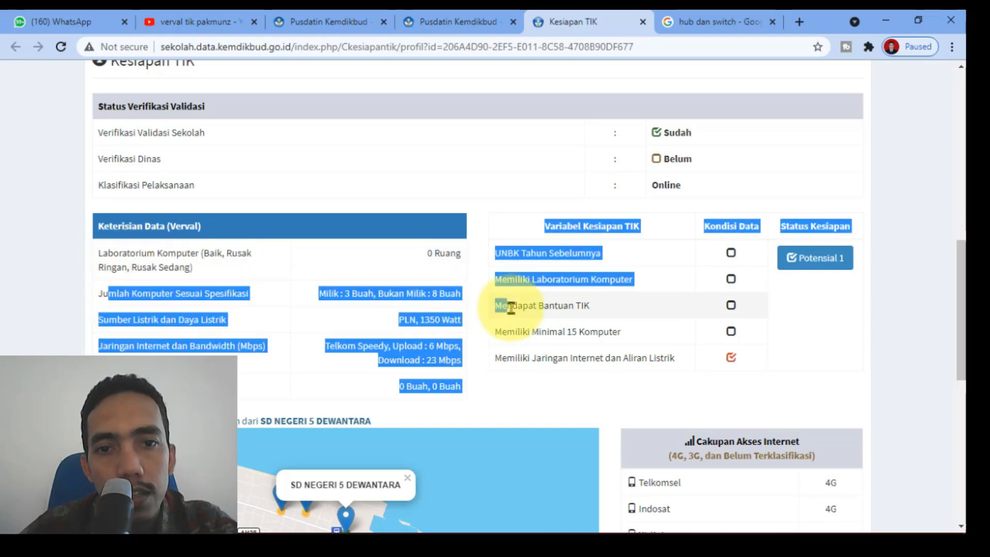
pyautogui.click(450, 319)
pyautogui.moveTo(112, 290); pyautogui.dragTo(427, 309)
pyautogui.click(435, 346)
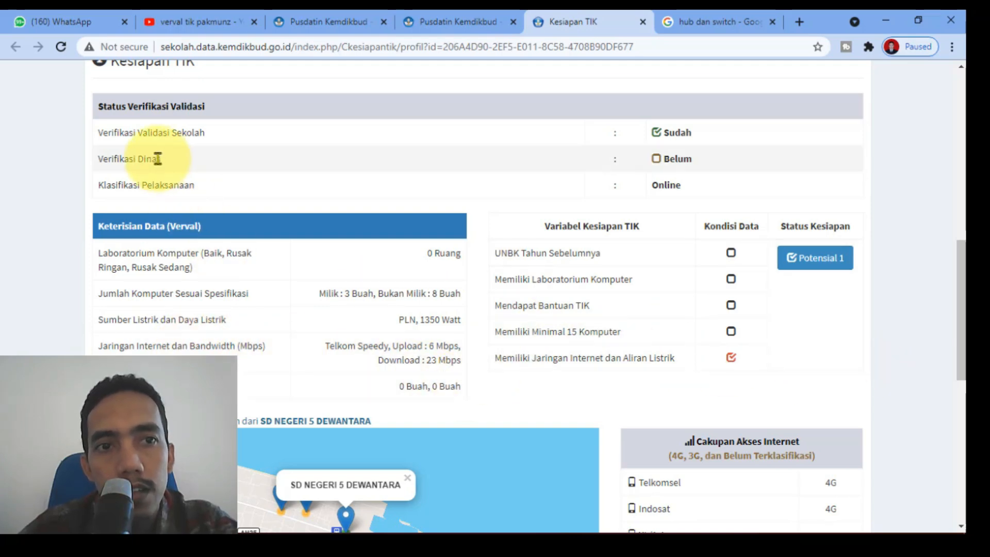
# Review the Status Verifikasi Validasi section, the map of nearby schools and the implementation classifications of schools within 5 km
pyautogui.scroll(2, 129, 227)
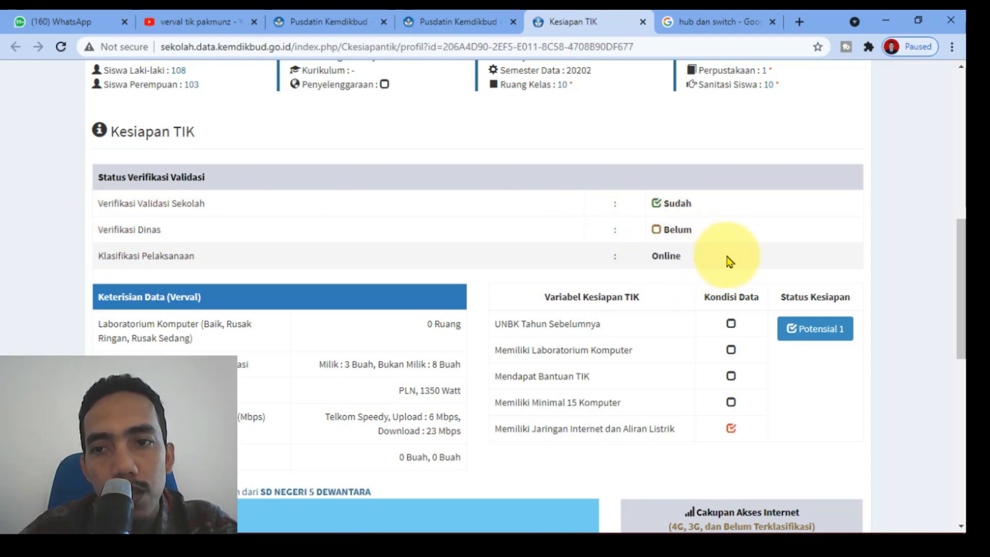
pyautogui.scroll(-10, 727, 260)
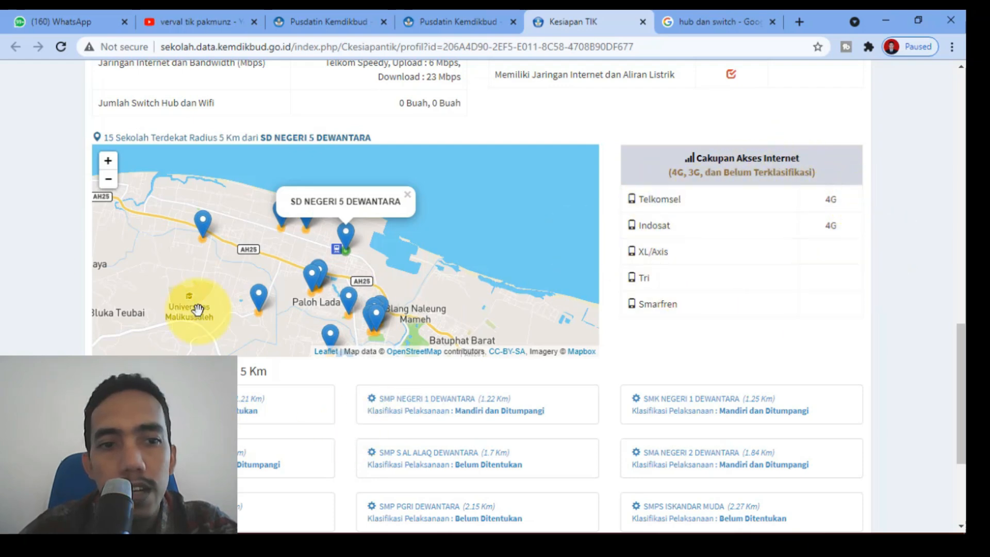
pyautogui.scroll(-3, 252, 347)
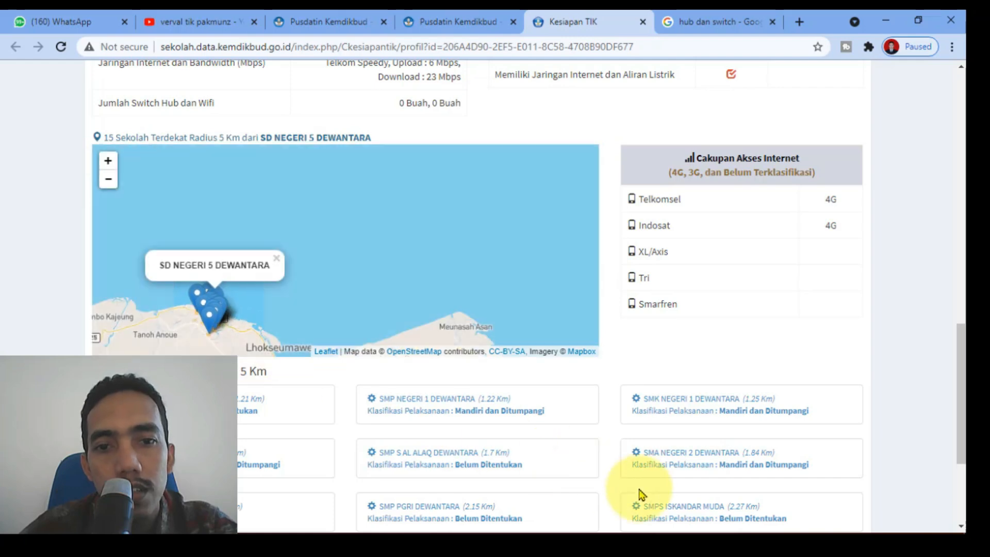
pyautogui.scroll(-4, 751, 459)
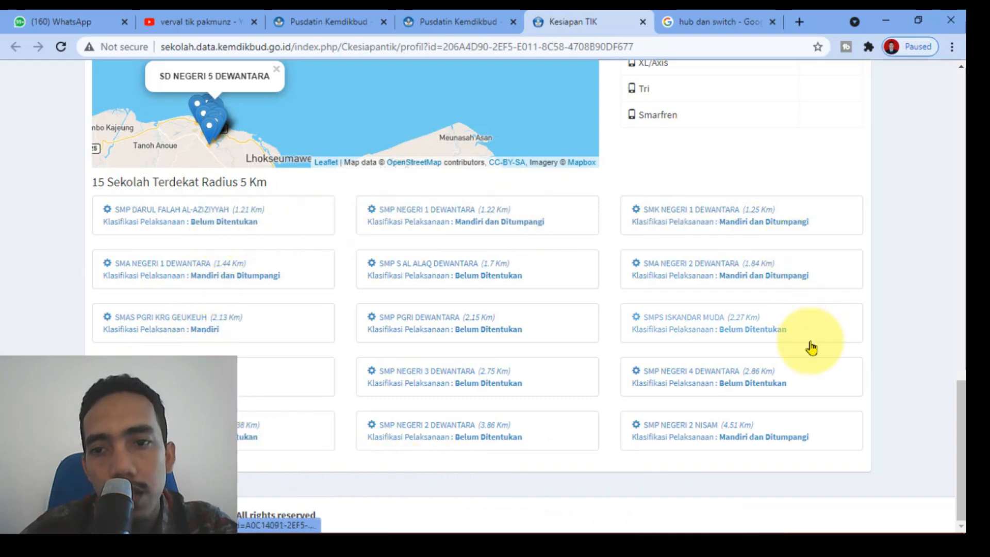
pyautogui.scroll(5, 571, 457)
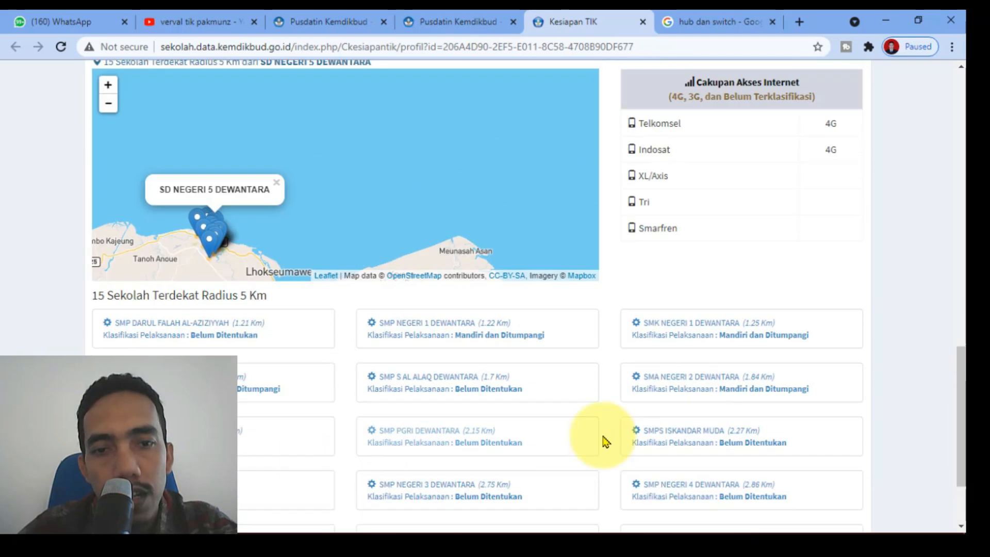
pyautogui.scroll(7, 950, 410)
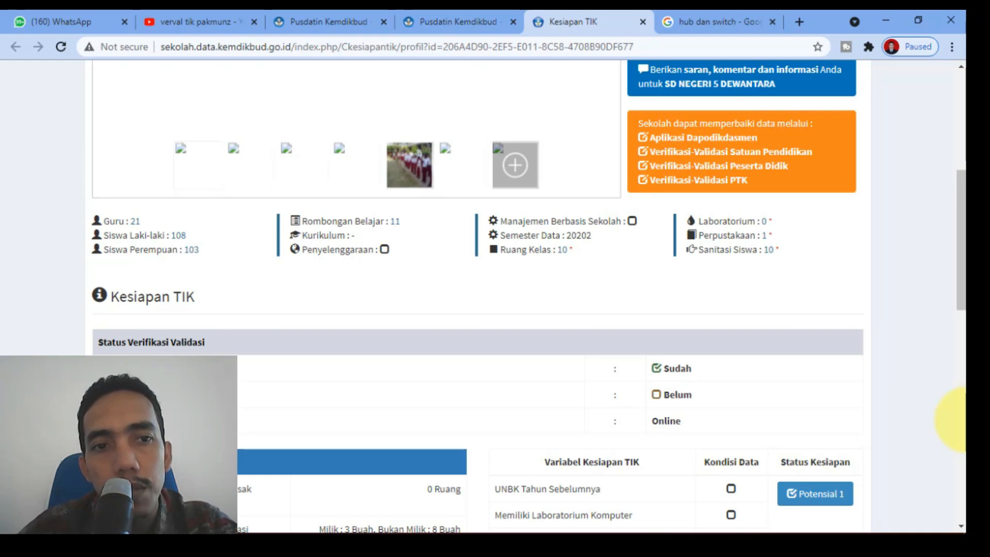
# Log in to Verval TIK as the school operator with the saved credentials and dismiss the Informasi notice
pyautogui.scroll(6, 963, 419)
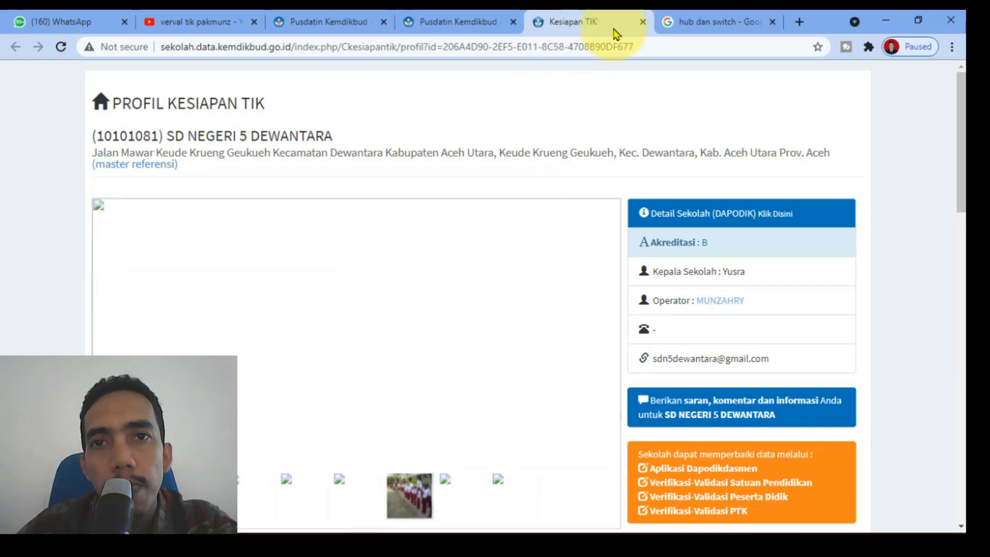
pyautogui.click(482, 17)
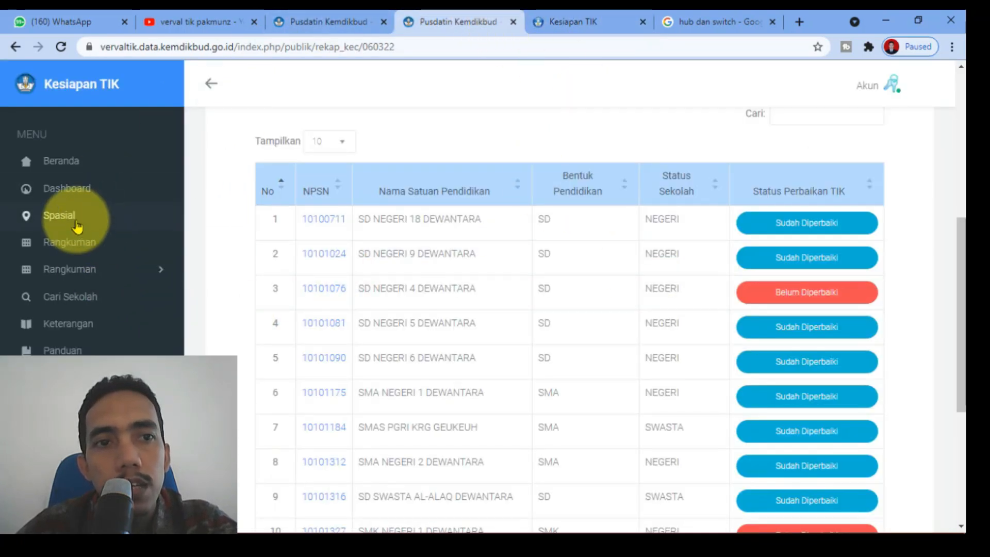
pyautogui.click(842, 135)
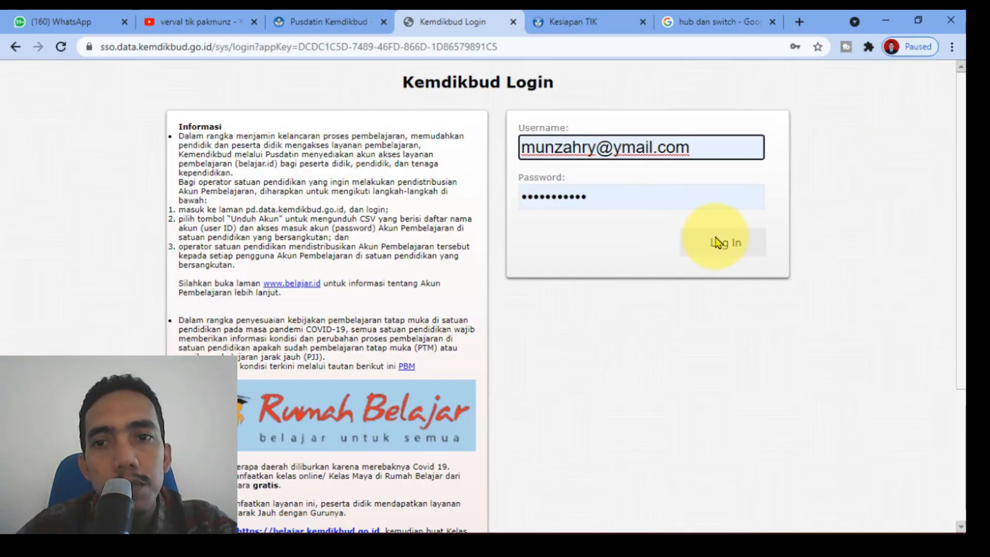
pyautogui.click(718, 242)
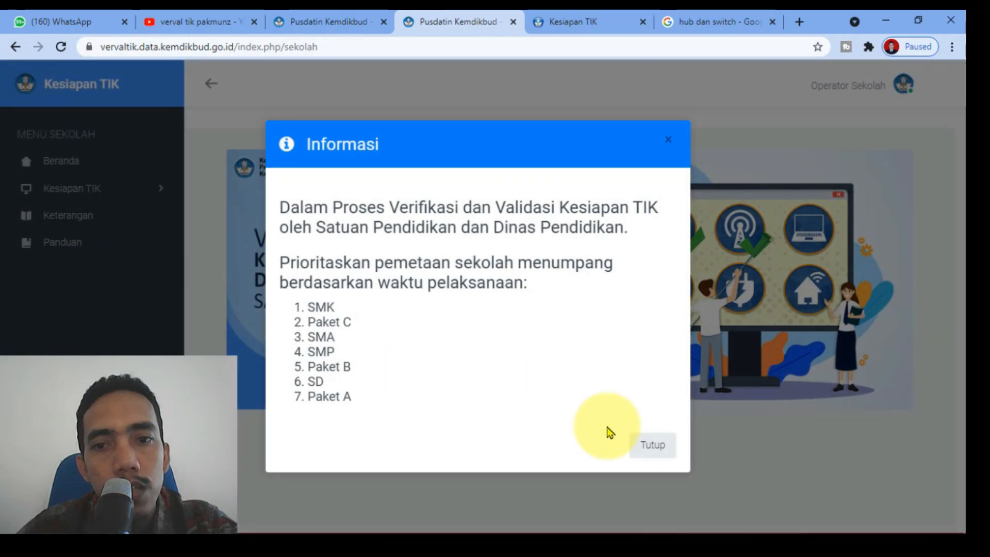
pyautogui.click(667, 448)
# Open the school's Kesiapan TIK profile from the operator account and review its verification status and readiness variables
pyautogui.click(73, 187)
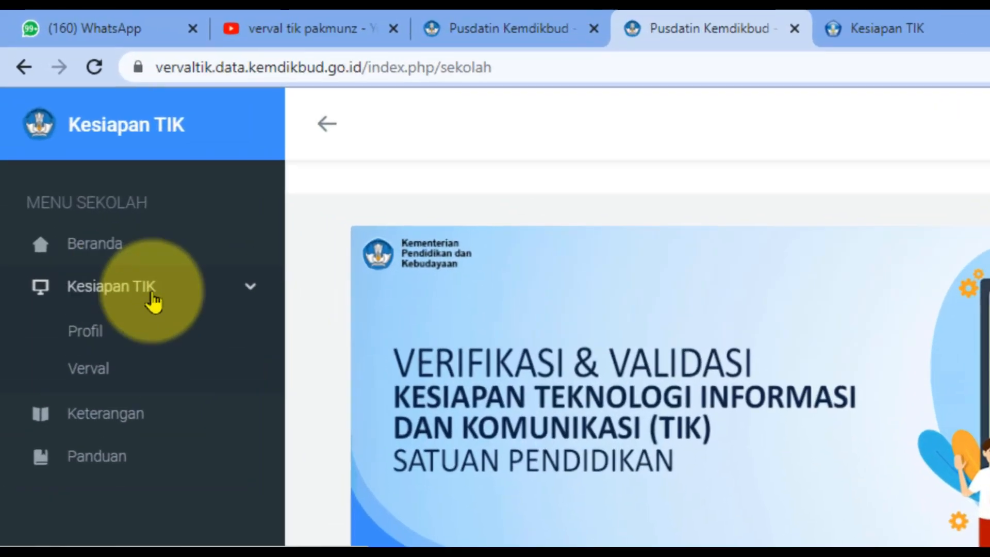
pyautogui.click(58, 222)
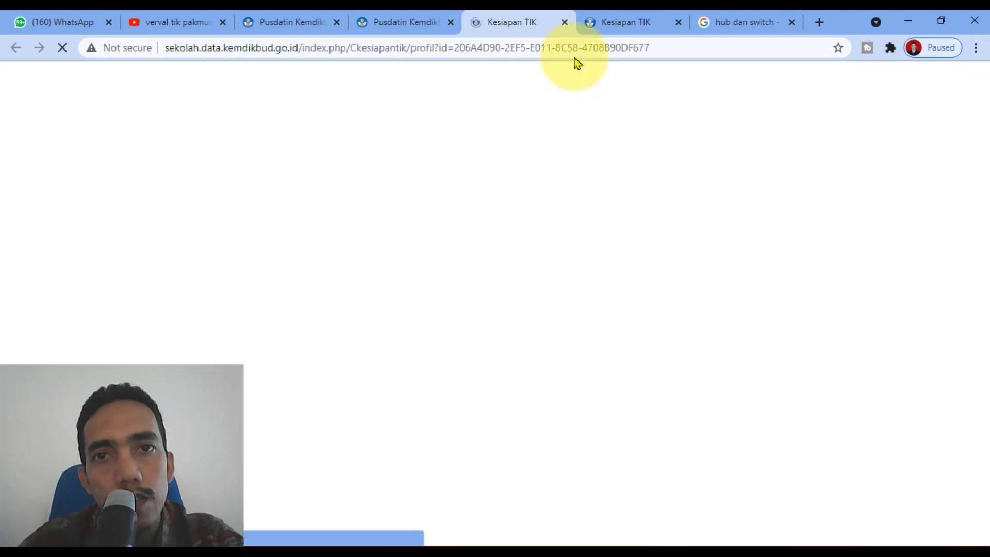
pyautogui.scroll(-1, 677, 356)
pyautogui.scroll(-13, 677, 355)
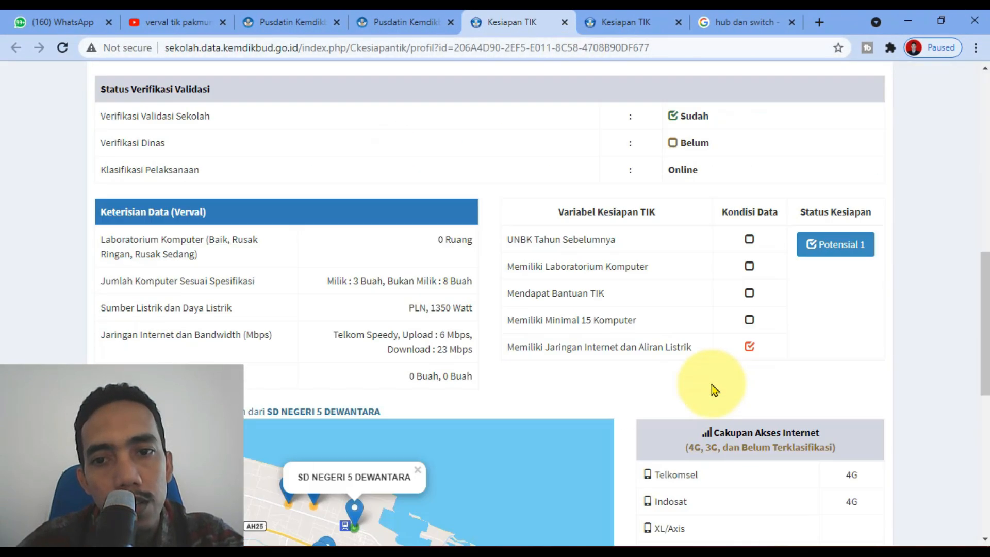
pyautogui.scroll(14, 706, 382)
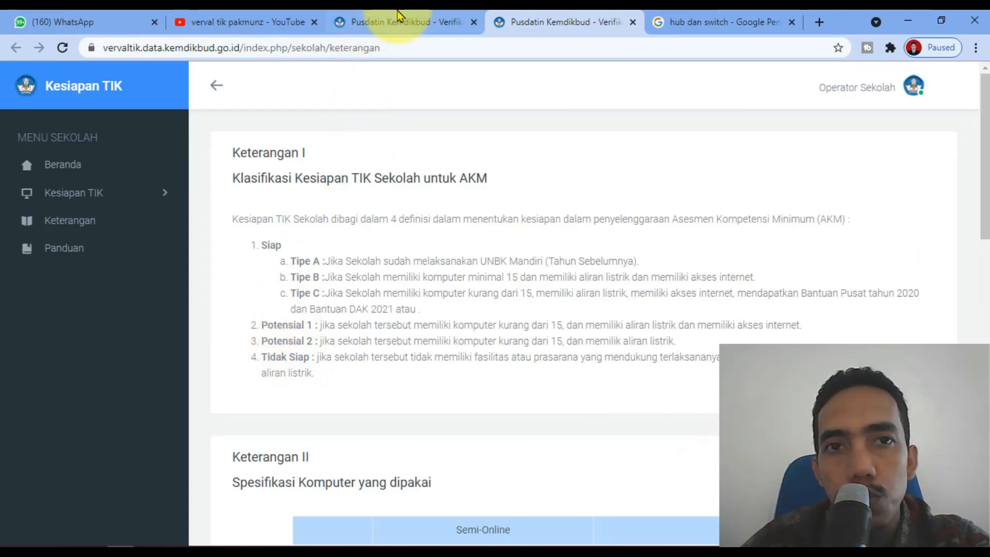
# Check the Status Verval, Status Kesiapan and Status Pelaksanaan AN entries on the school's readiness form page
pyautogui.click(396, 22)
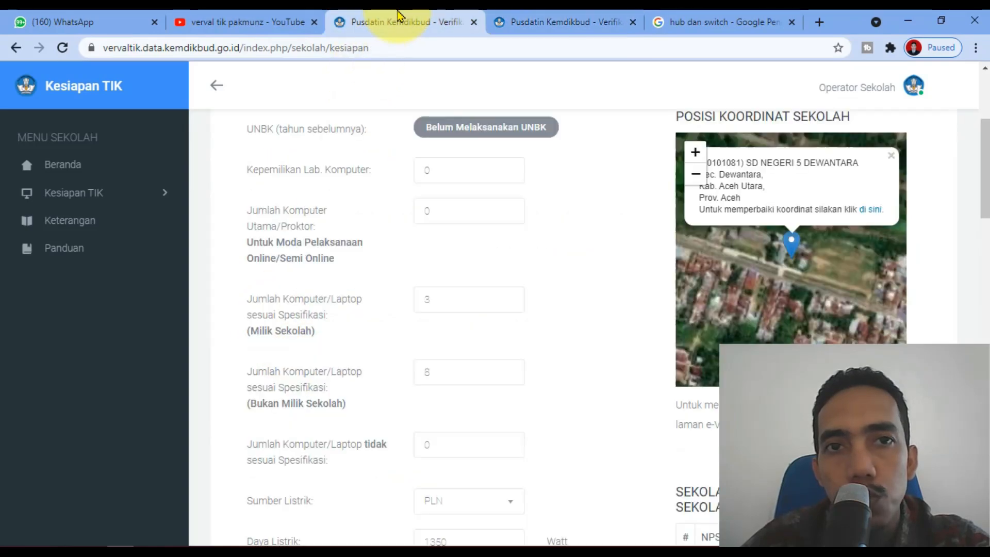
pyautogui.scroll(-10, 464, 310)
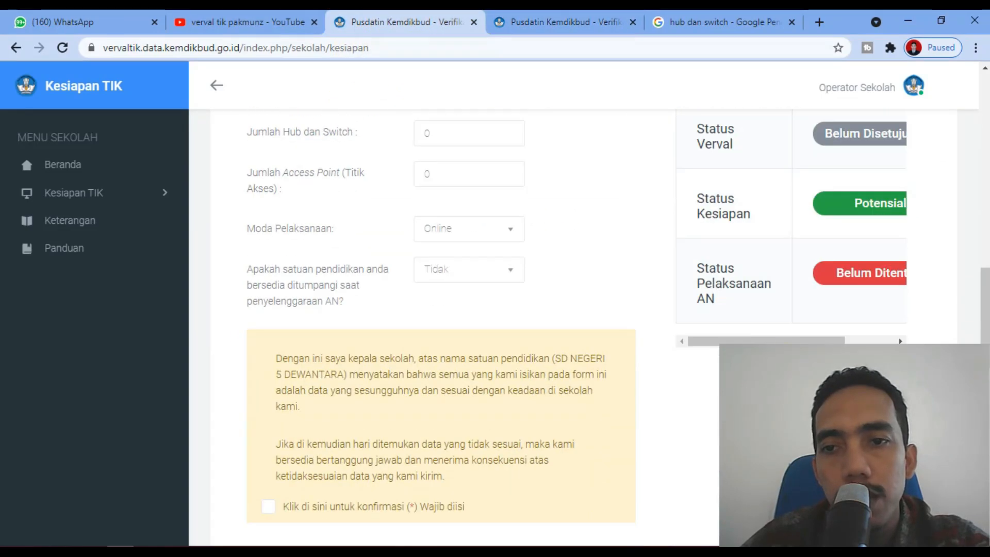
pyautogui.scroll(2, 464, 309)
pyautogui.hscroll(2, 741, 240)
# Read the Potensial 1 definition under Klasifikasi Kesiapan TIK Sekolah untuk AKM on the Keterangan page, highlighting its text
pyautogui.click(541, 22)
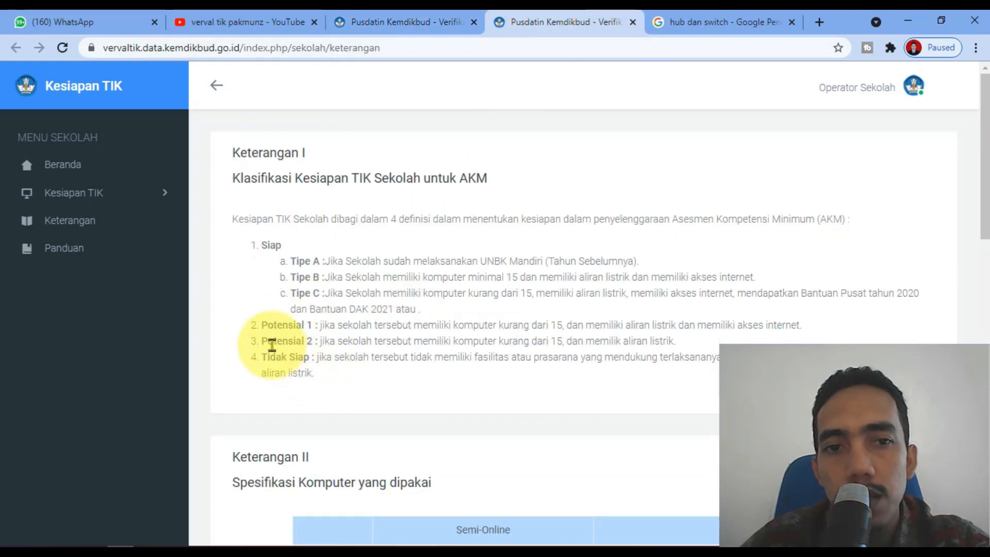
pyautogui.moveTo(320, 325); pyautogui.dragTo(616, 327)
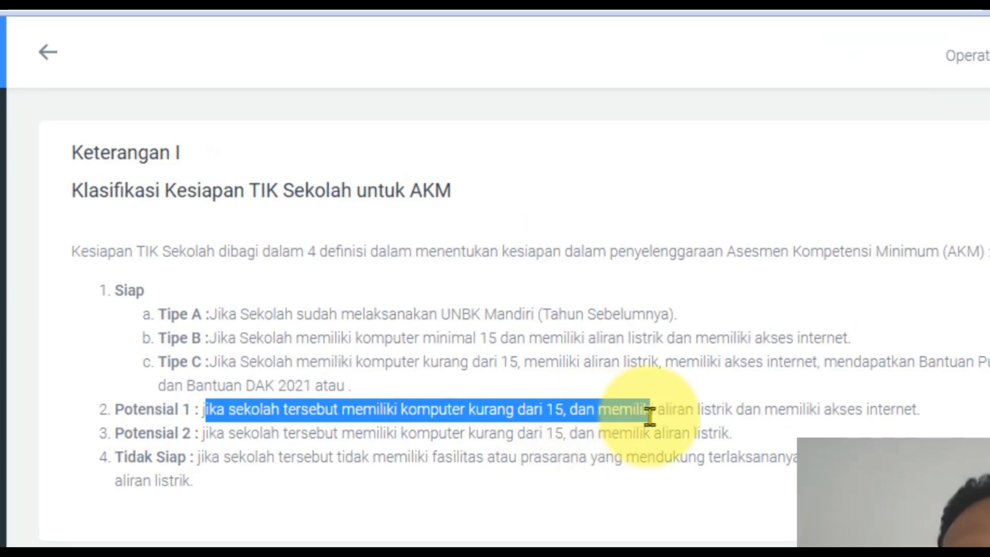
pyautogui.moveTo(649, 414); pyautogui.dragTo(936, 427)
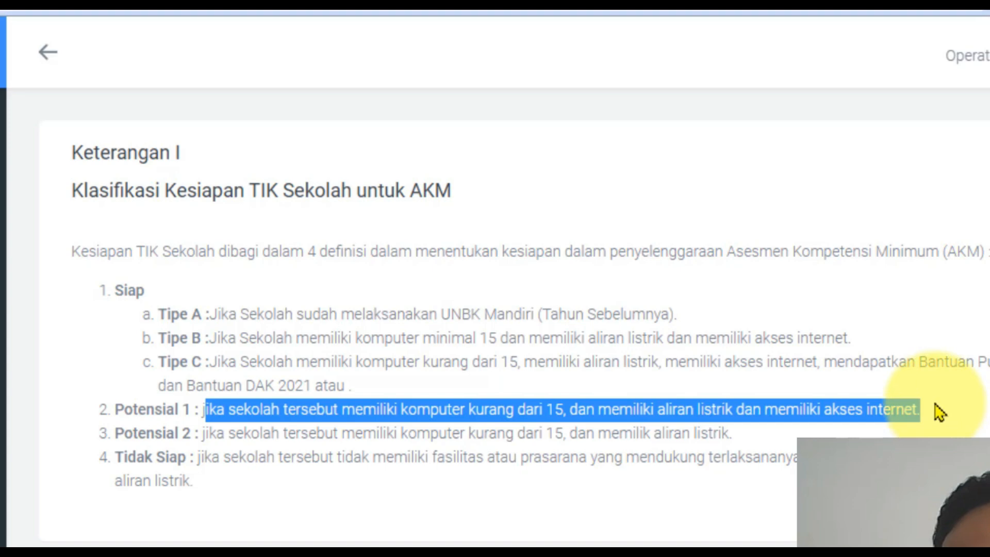
pyautogui.click(938, 412)
# Examine the Siap classification with its Tipe A, Tipe B and Tipe C criteria, highlighting the definitions
pyautogui.moveTo(210, 362); pyautogui.dragTo(442, 393)
pyautogui.click(223, 311)
pyautogui.moveTo(210, 313); pyautogui.dragTo(873, 364)
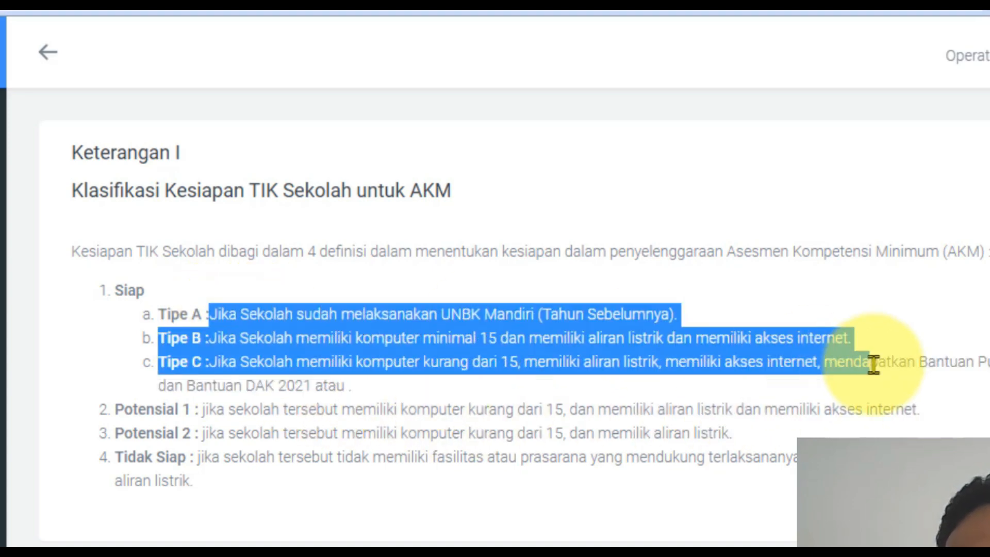
pyautogui.click(721, 331)
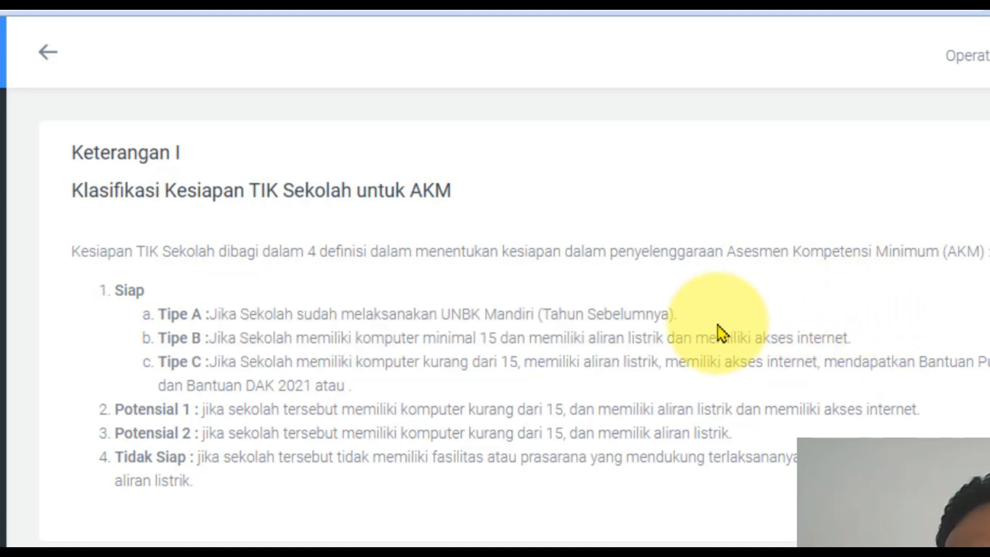
pyautogui.moveTo(678, 316); pyautogui.dragTo(155, 325)
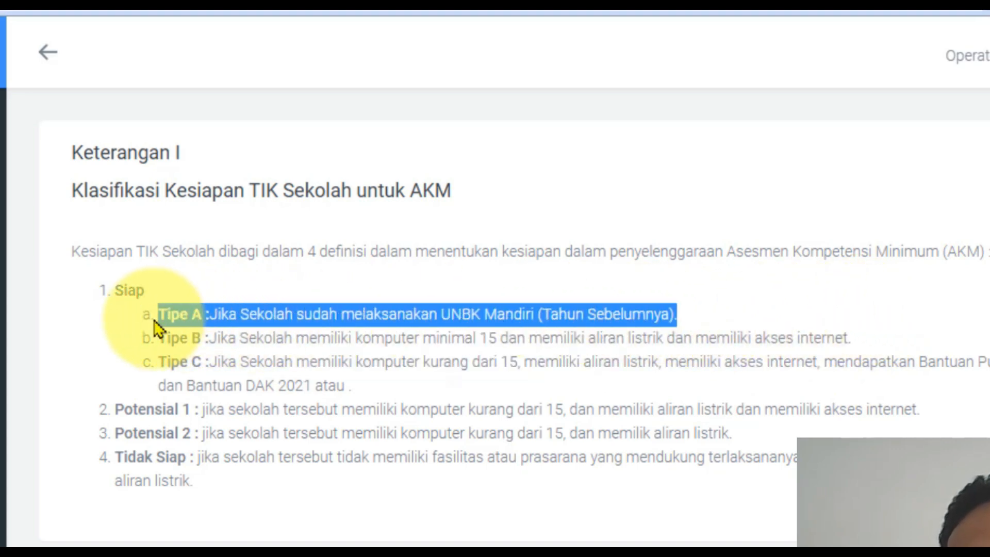
pyautogui.click(118, 292)
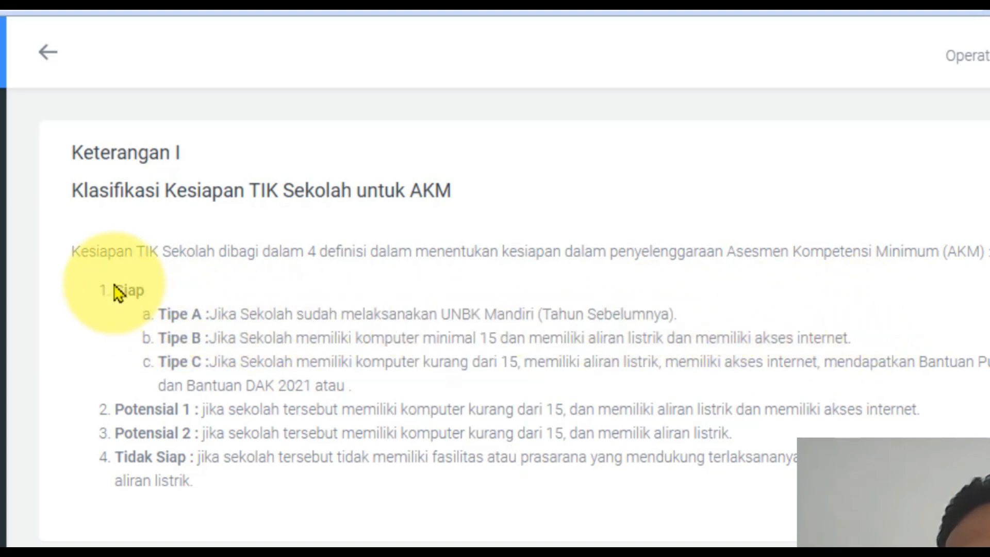
pyautogui.moveTo(120, 290); pyautogui.dragTo(538, 384)
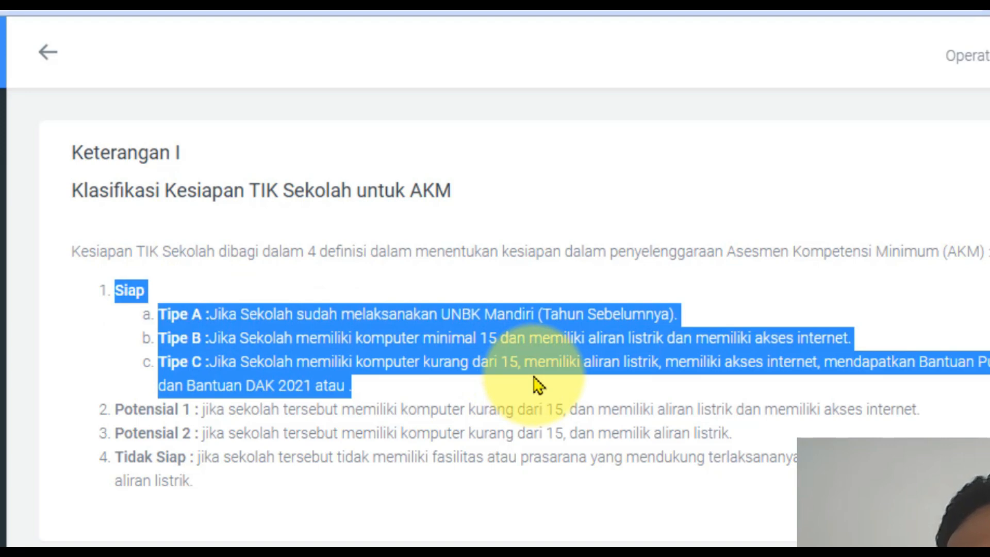
pyautogui.click(325, 524)
# Look through the Keterangan II computer specifications, including the Aplikasi and Topologi requirements for each implementation mode
pyautogui.scroll(-3, 314, 526)
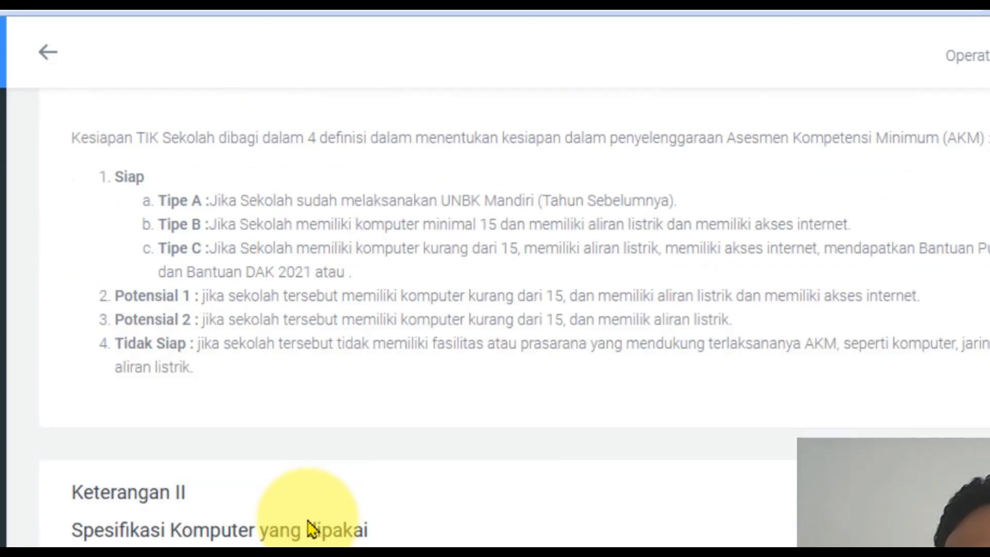
pyautogui.scroll(3, 307, 526)
pyautogui.scroll(-15, 310, 525)
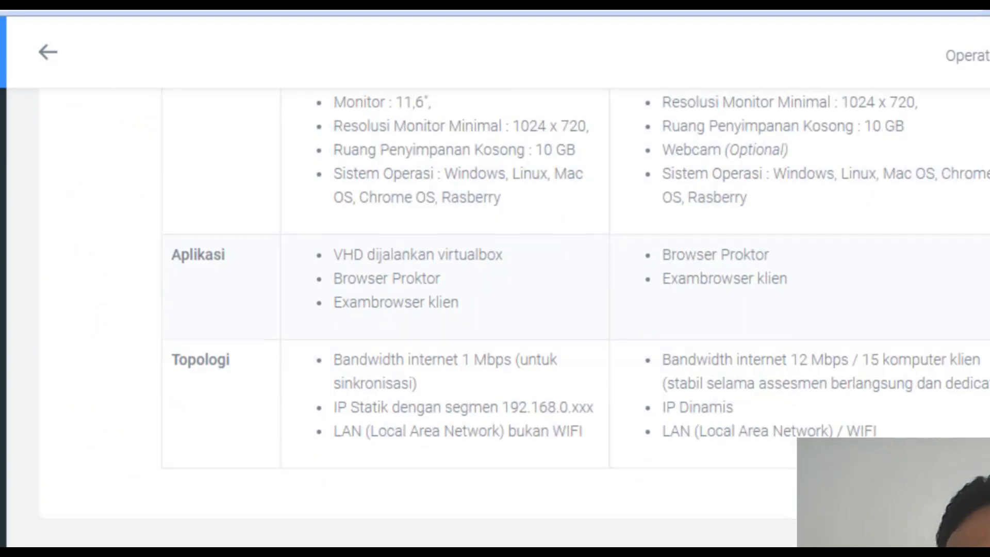
pyautogui.scroll(9, 309, 526)
pyautogui.scroll(9, 159, 503)
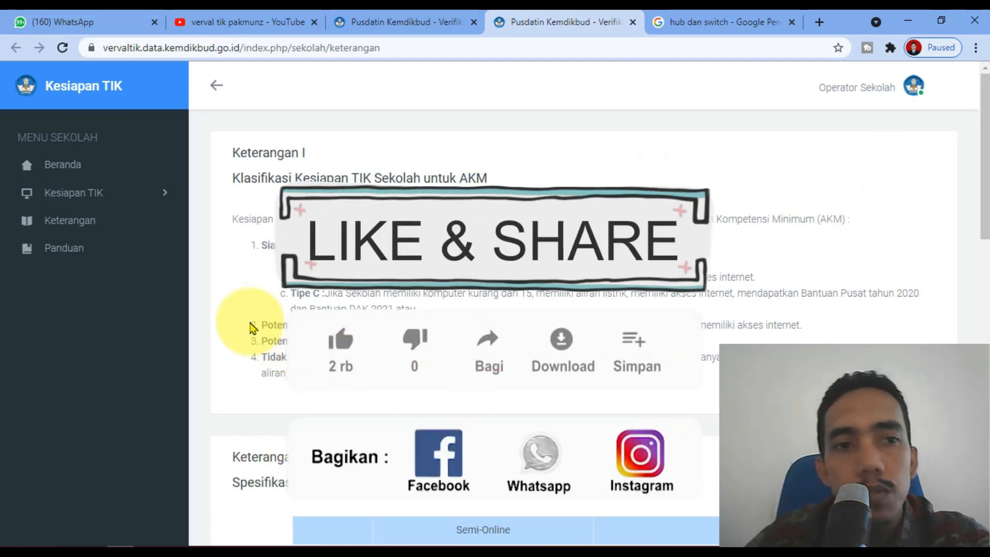
# Return to the Beranda page and dismiss the Informasi notice
pyautogui.click(57, 168)
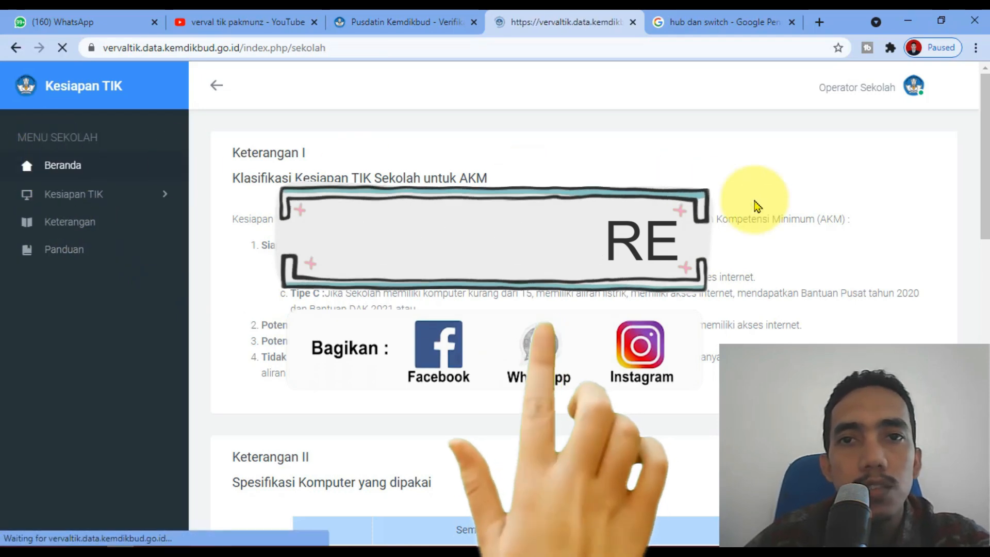
pyautogui.click(668, 455)
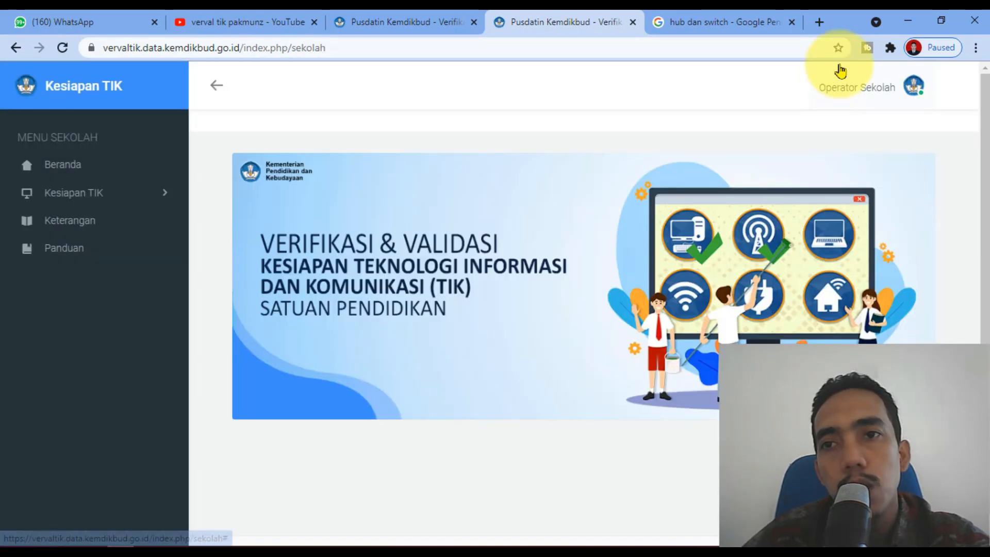